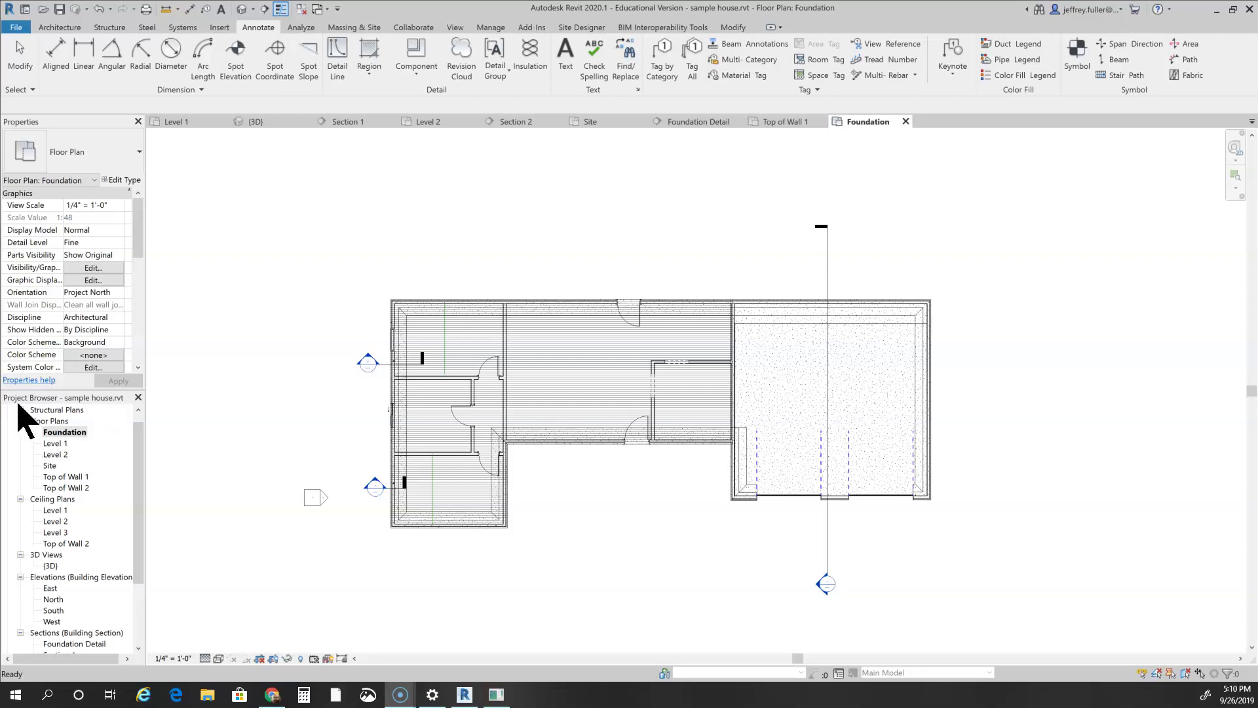
Turn off the Columns and Generic Models categories in the Level 1 floor plan's visibility/graphic overrides.
click(55, 445)
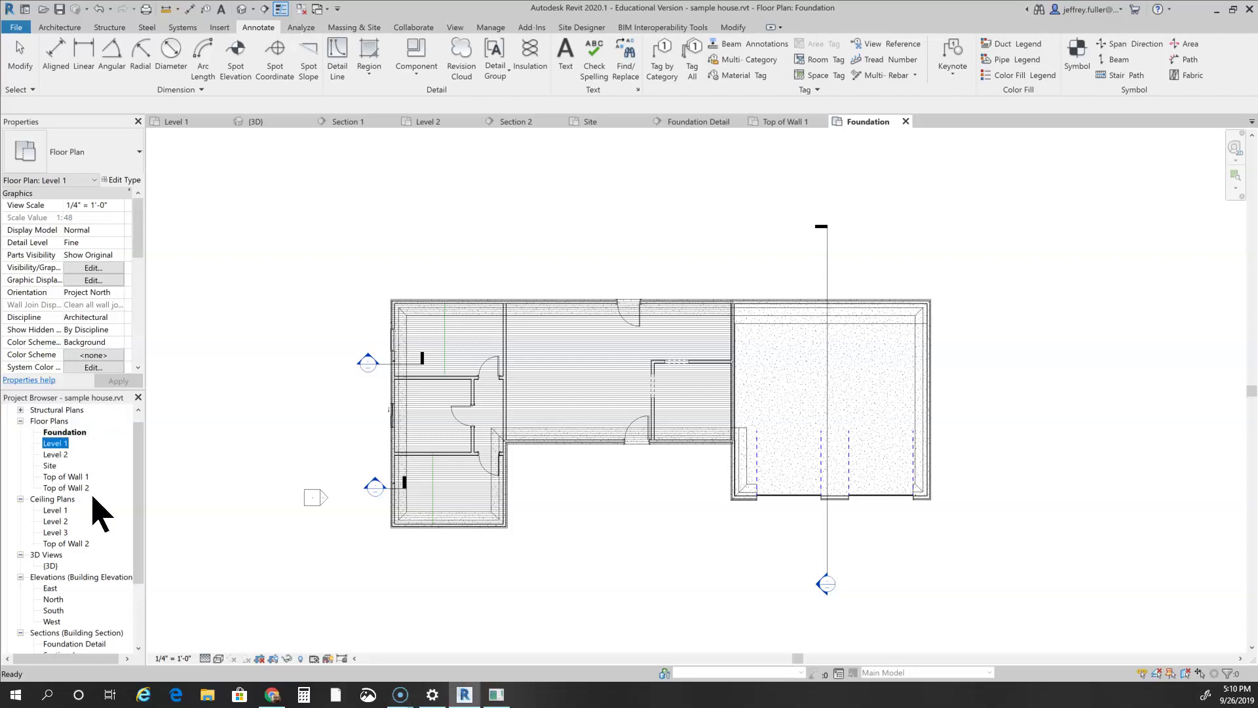
right_click(55, 446)
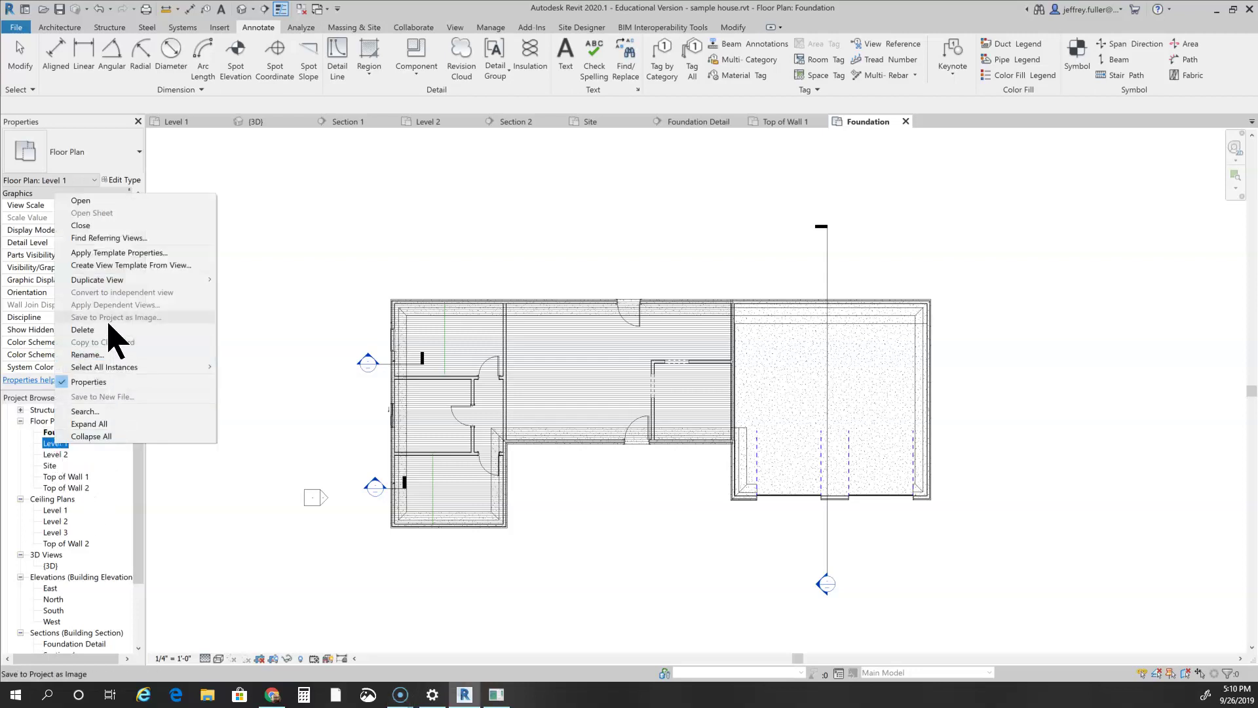
mouse_move(106, 282)
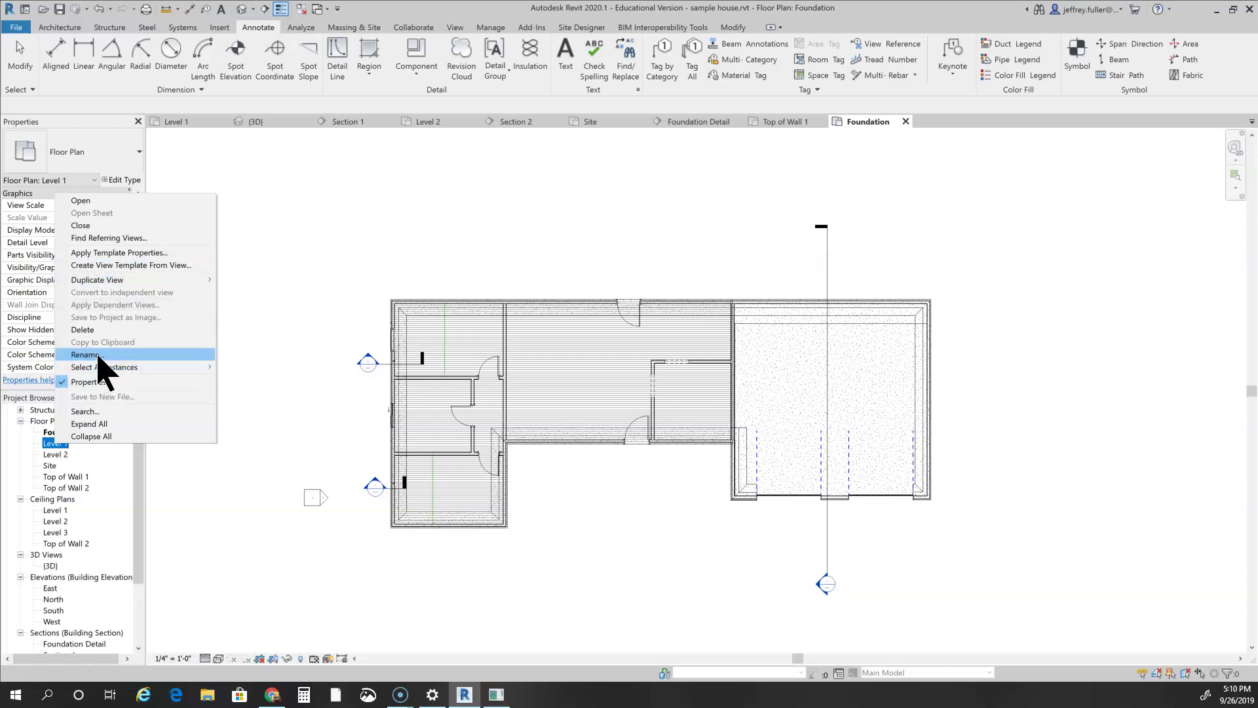
click(112, 507)
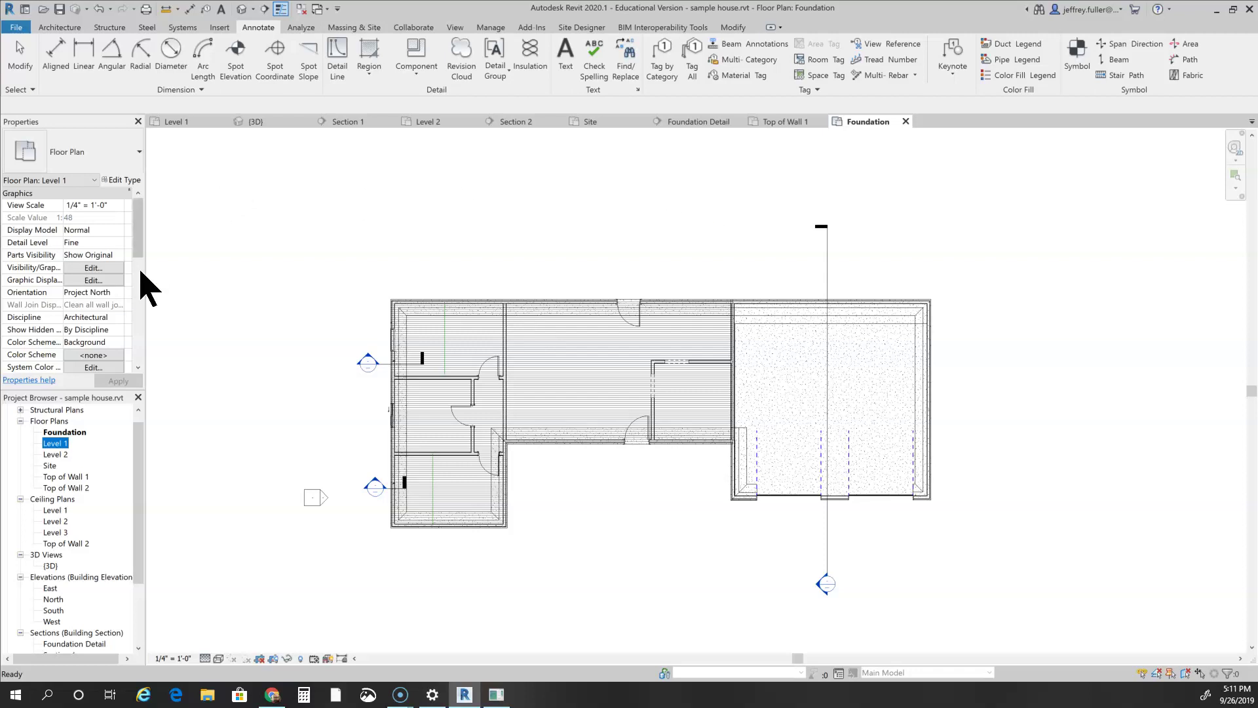
click(98, 268)
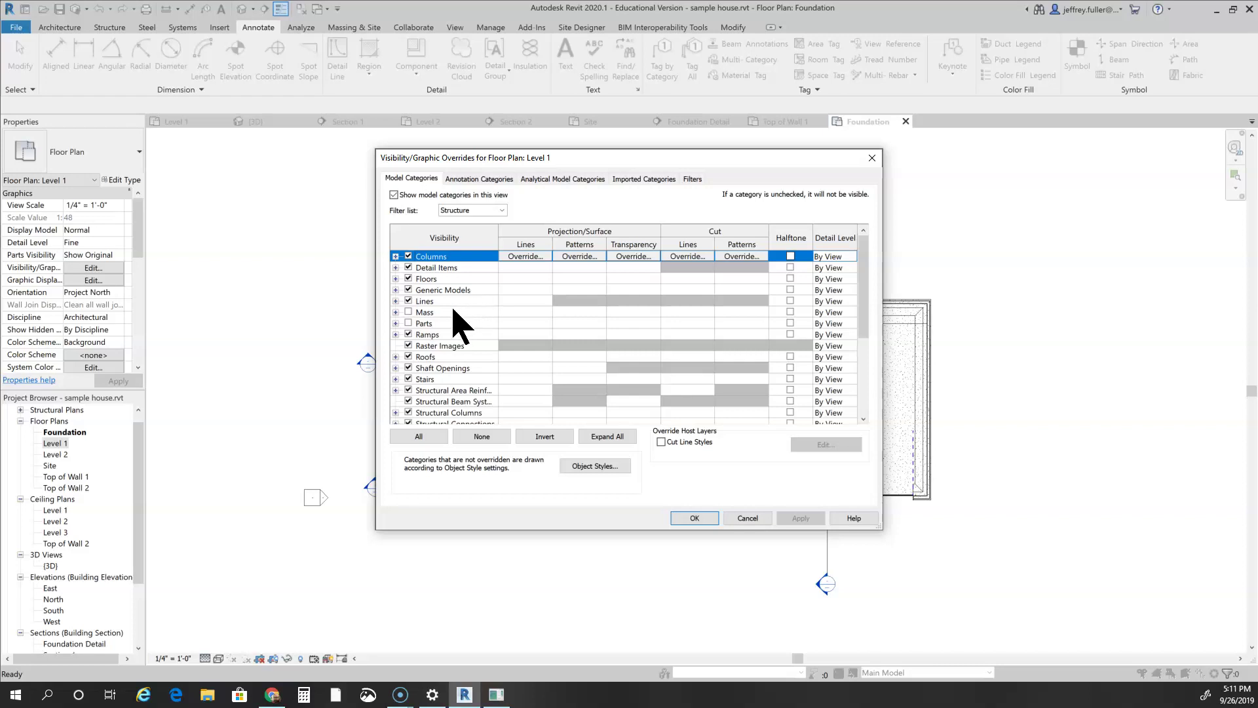
click(409, 256)
click(408, 290)
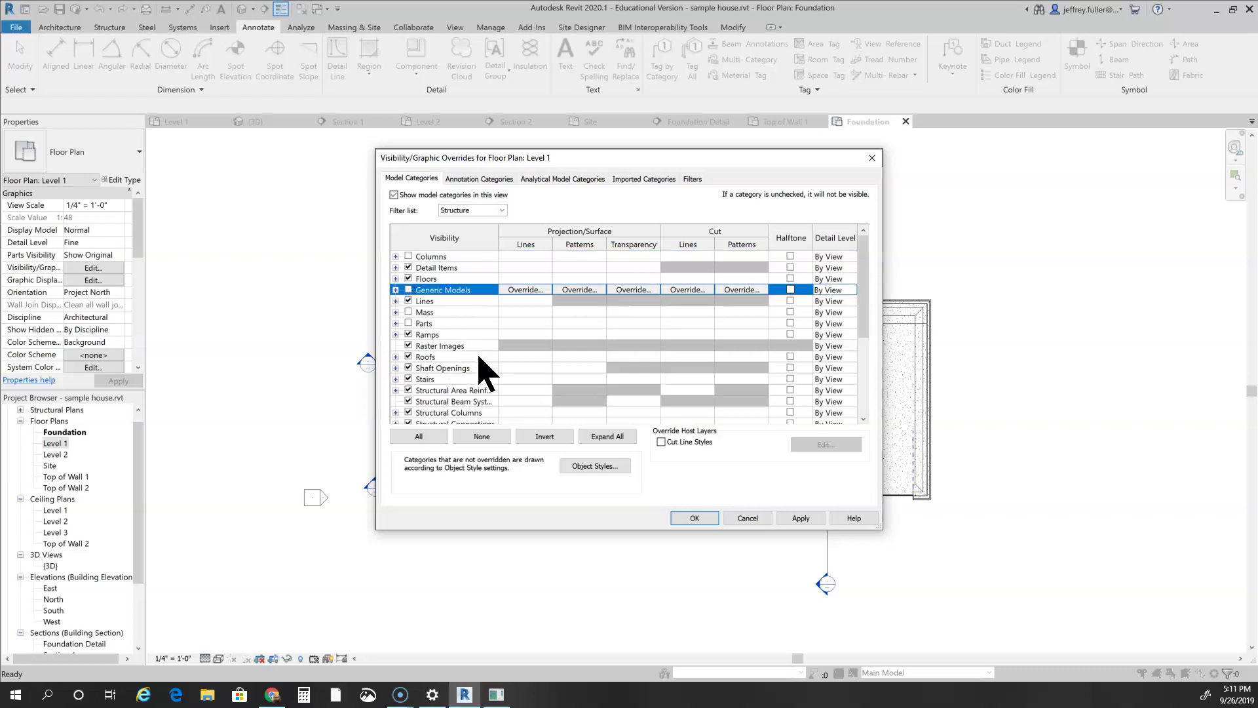
Turn off the Stairs and Roofs model categories for the Level 1 floor plan.
scroll(480, 357, down, 1)
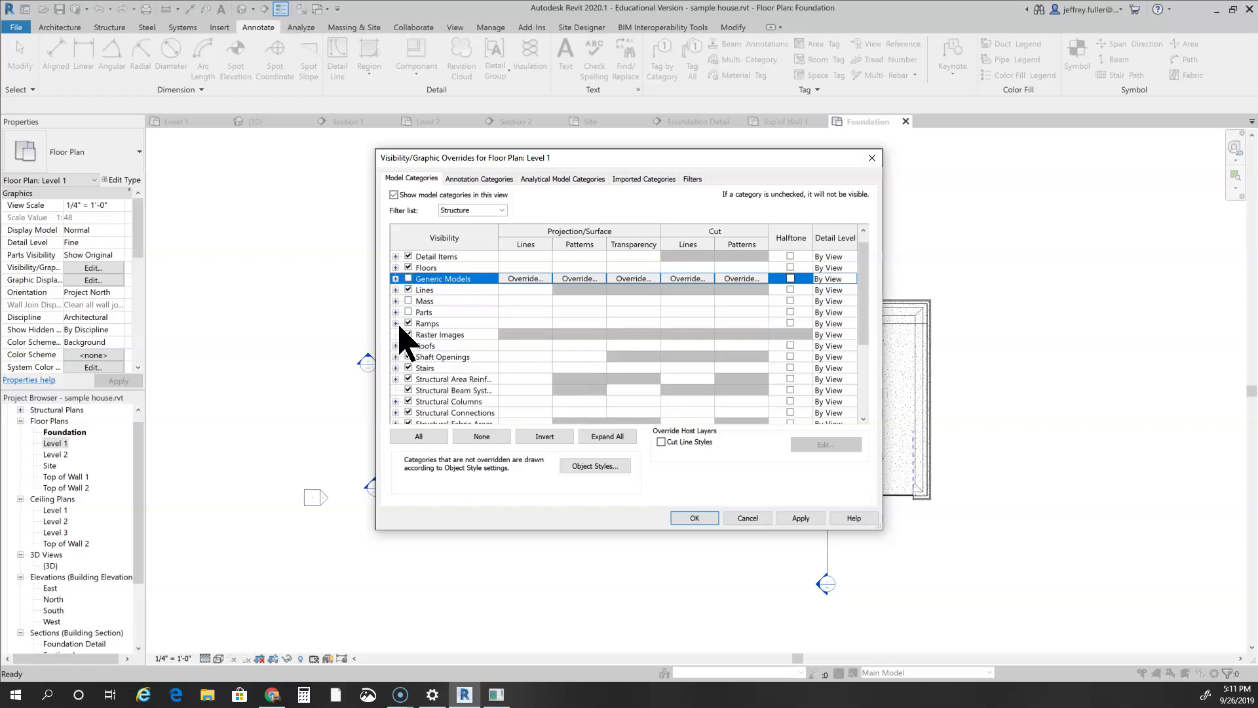
scroll(415, 360, down, 5)
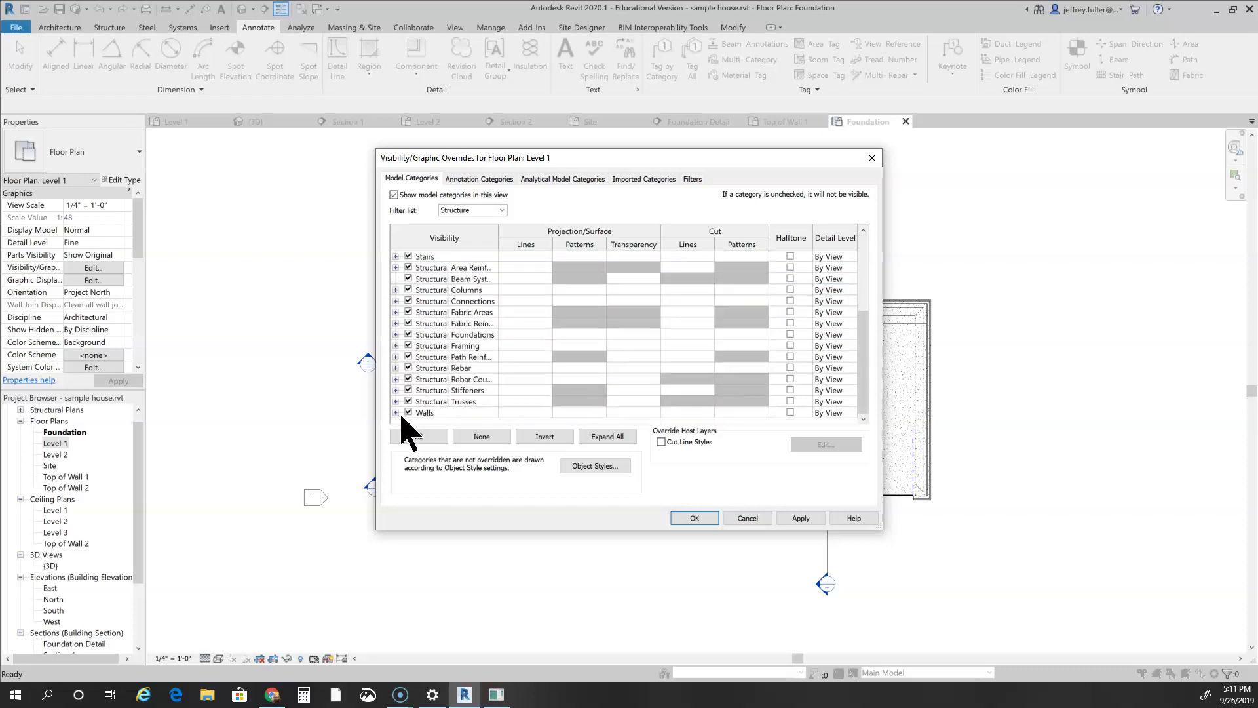
click(416, 402)
scroll(400, 394, up, 1)
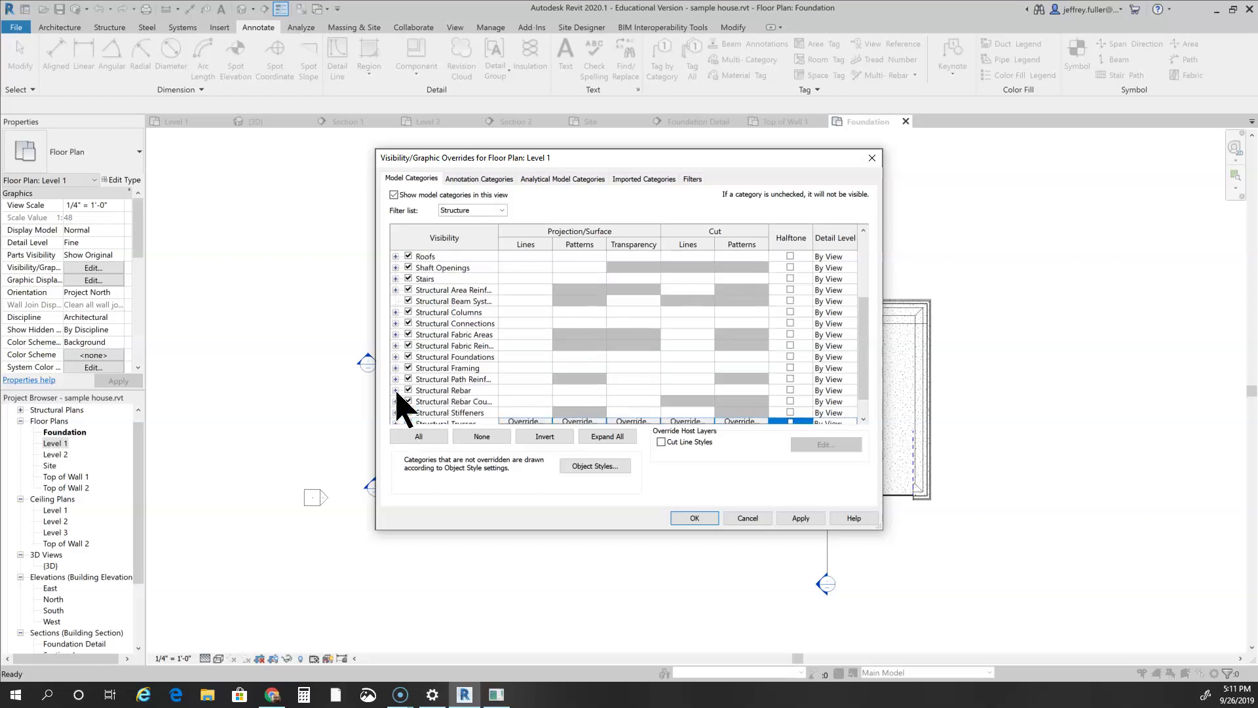
scroll(440, 397, up, 1)
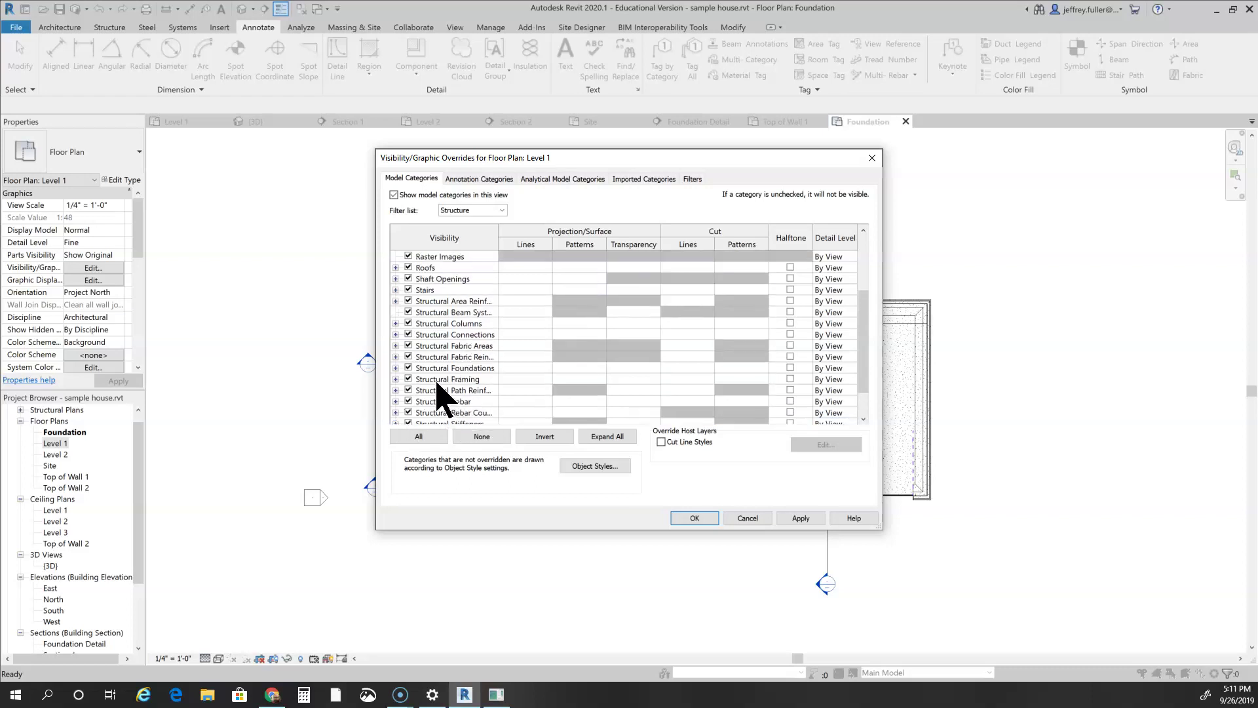
scroll(440, 397, up, 1)
scroll(437, 374, up, 1)
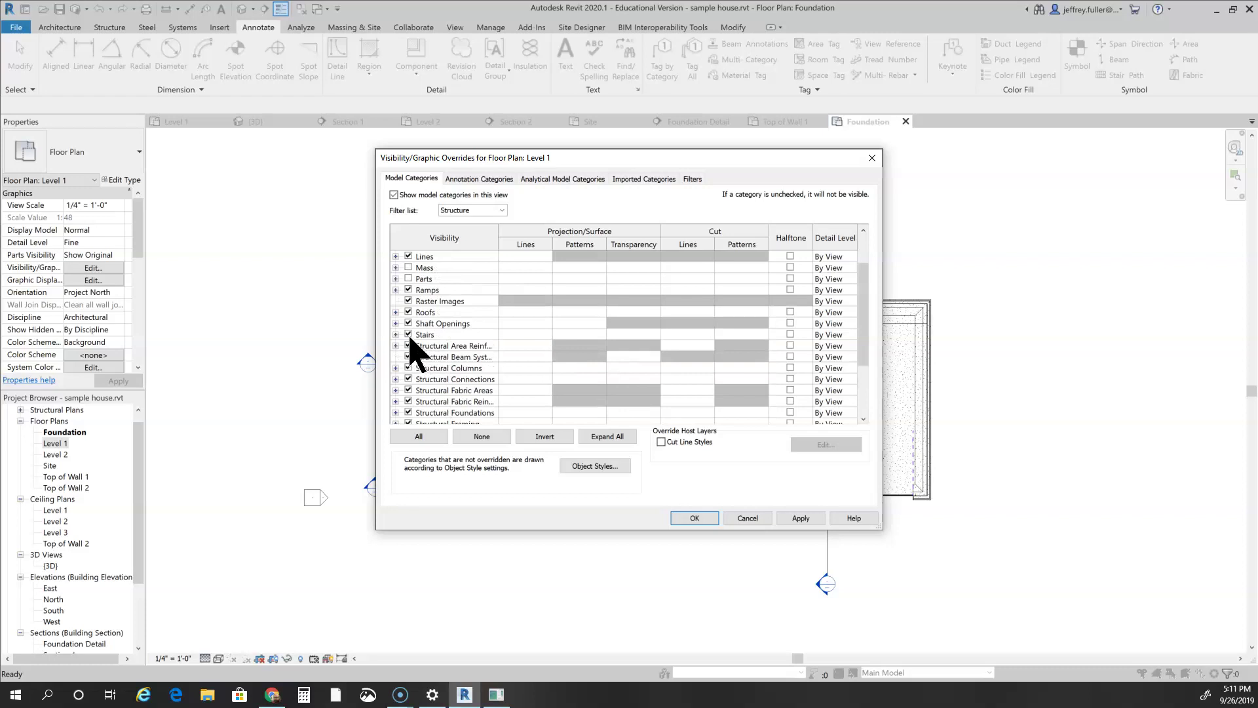
click(408, 335)
scroll(430, 363, up, 1)
click(409, 334)
scroll(443, 375, up, 1)
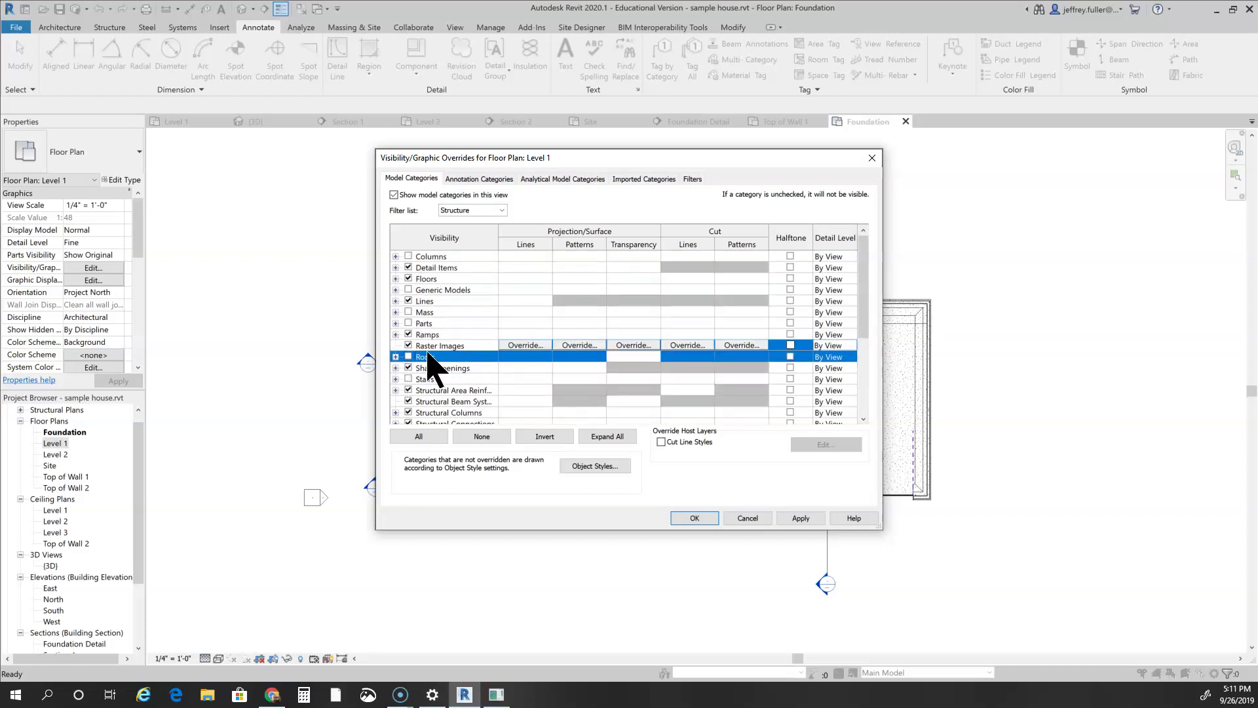
Turn off the Lines category for Level 1, apply the visibility overrides and close the dialog.
scroll(445, 324, down, 4)
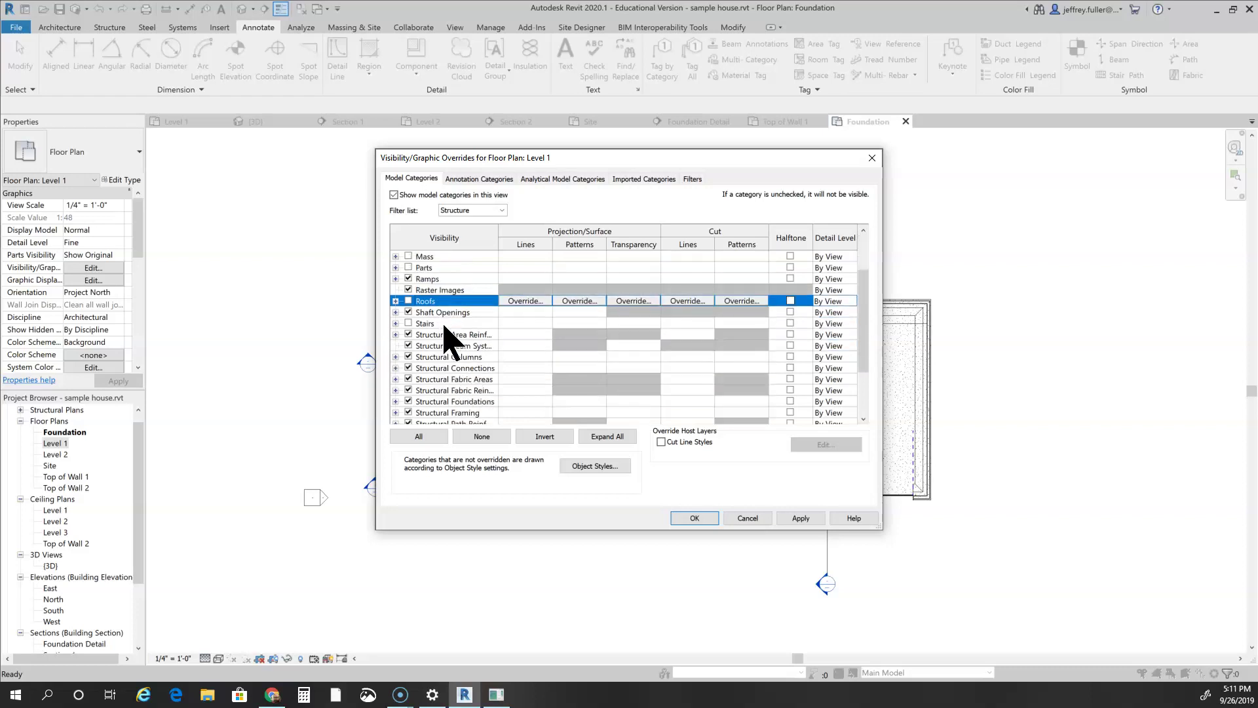
scroll(443, 393, up, 4)
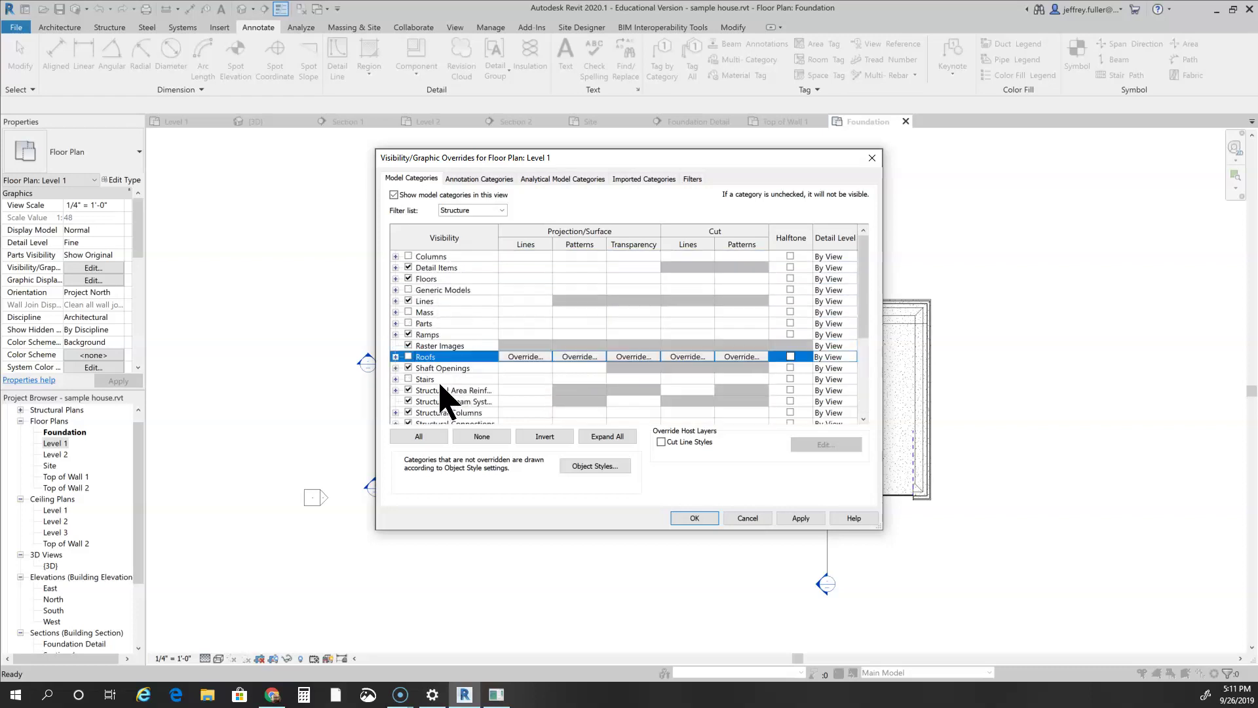
click(407, 300)
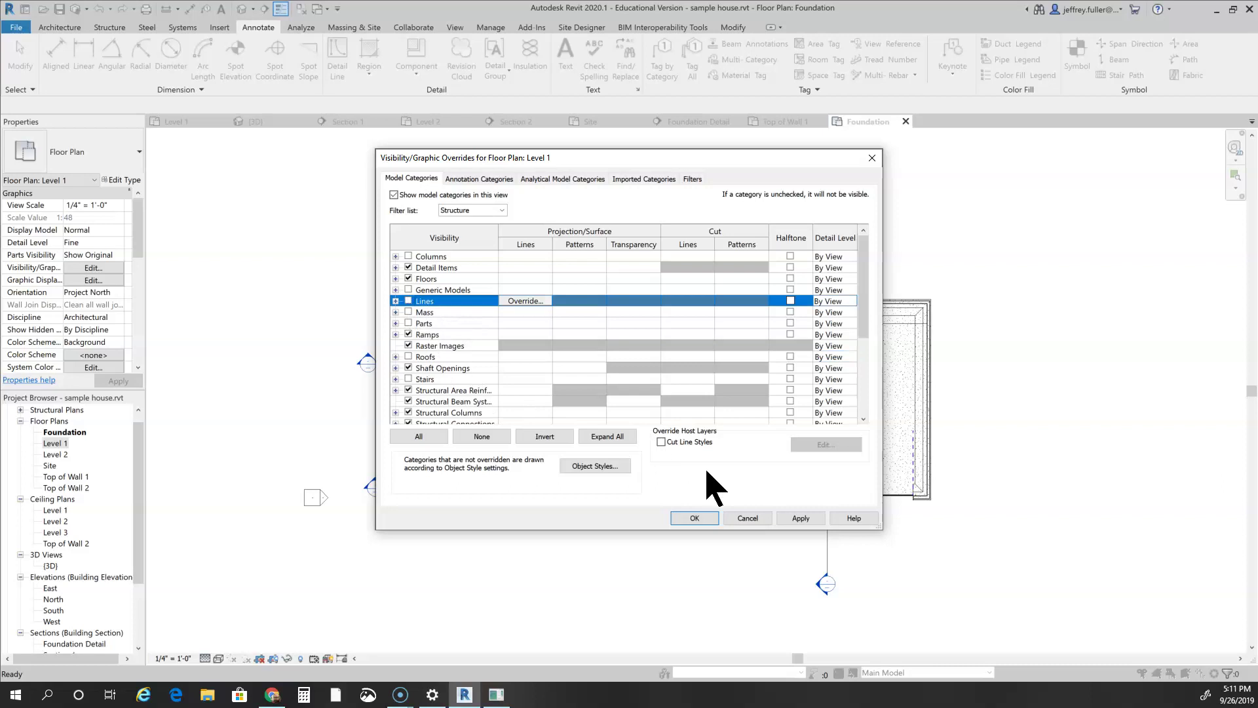
click(799, 519)
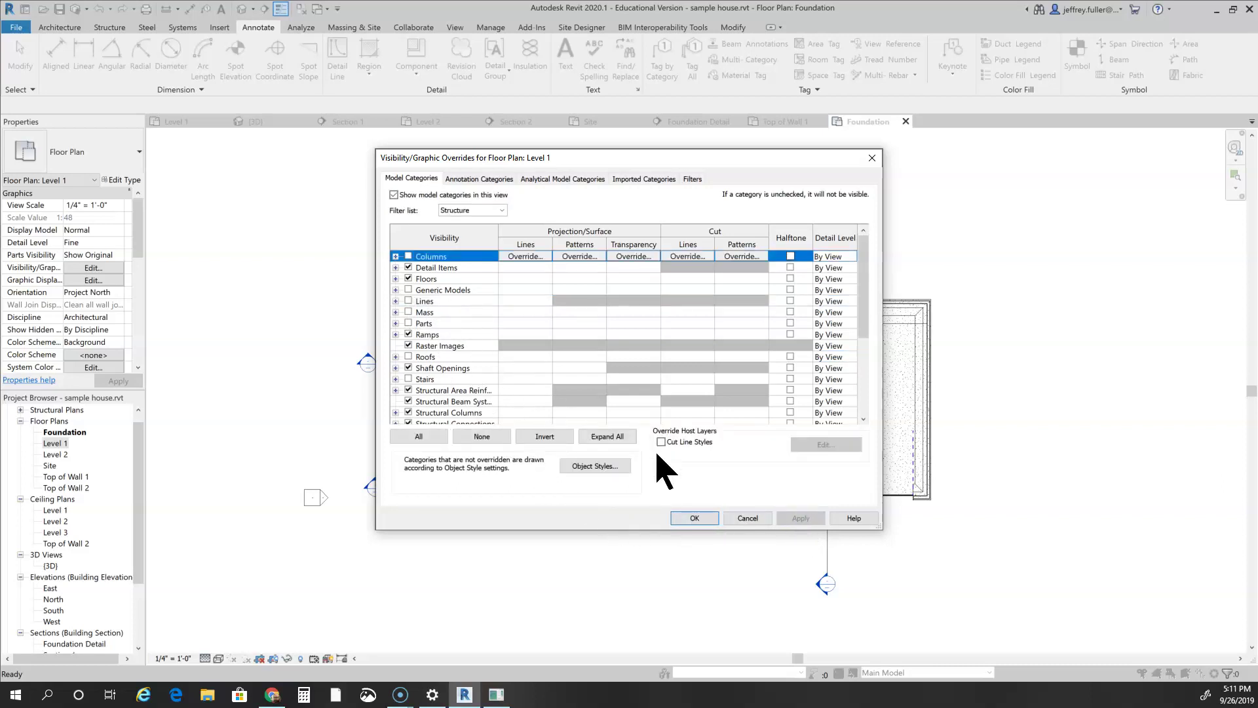
click(698, 517)
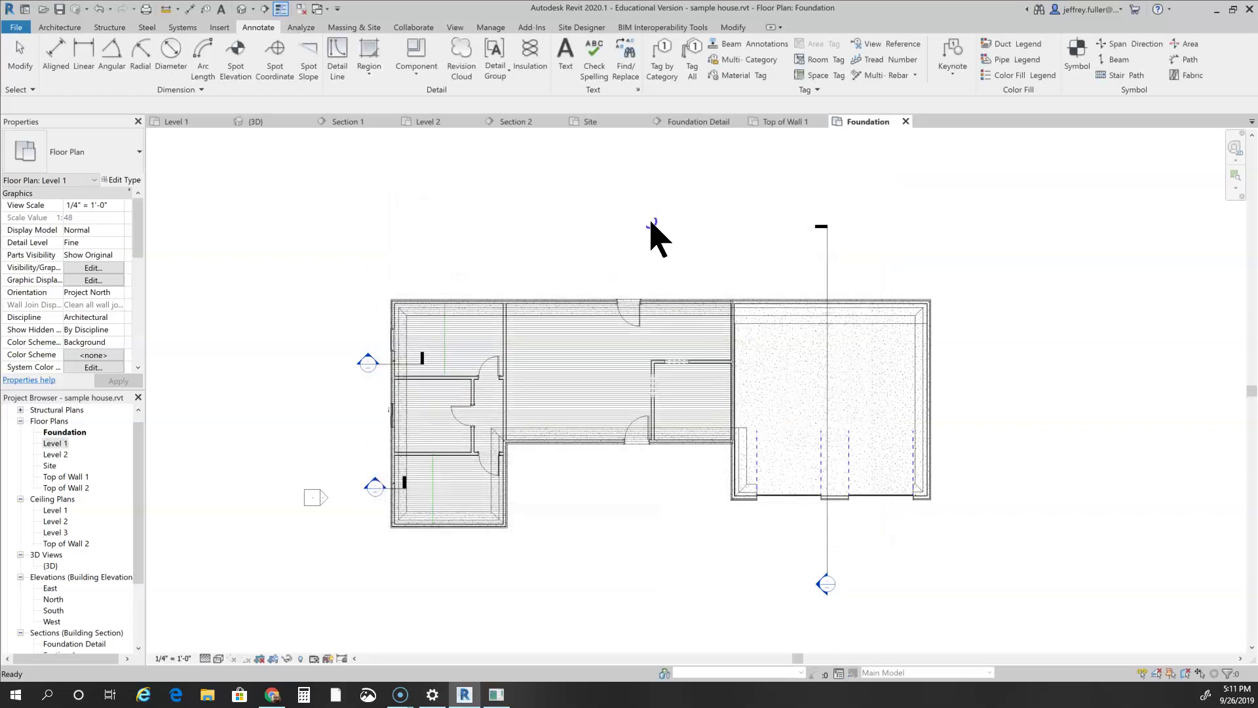
Select the long upper and lower exterior walls in the Foundation plan to inspect them, and clear the selection.
click(655, 304)
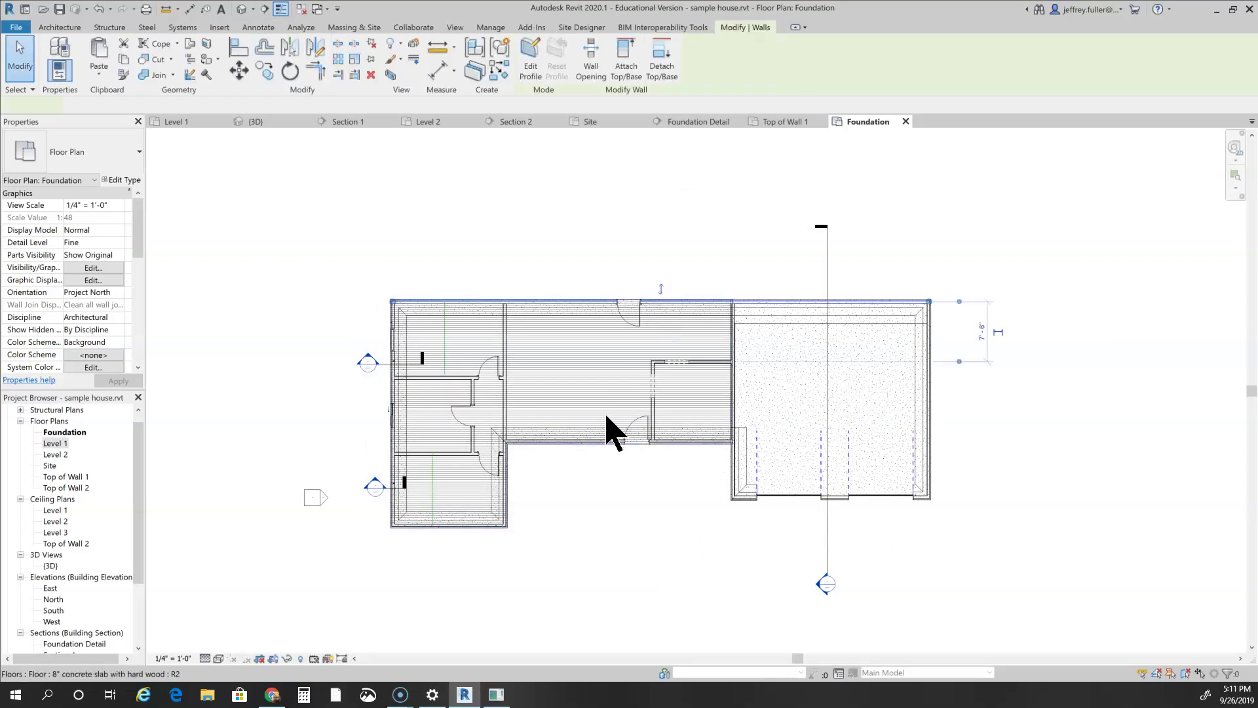
scroll(499, 450, up, 3)
click(597, 432)
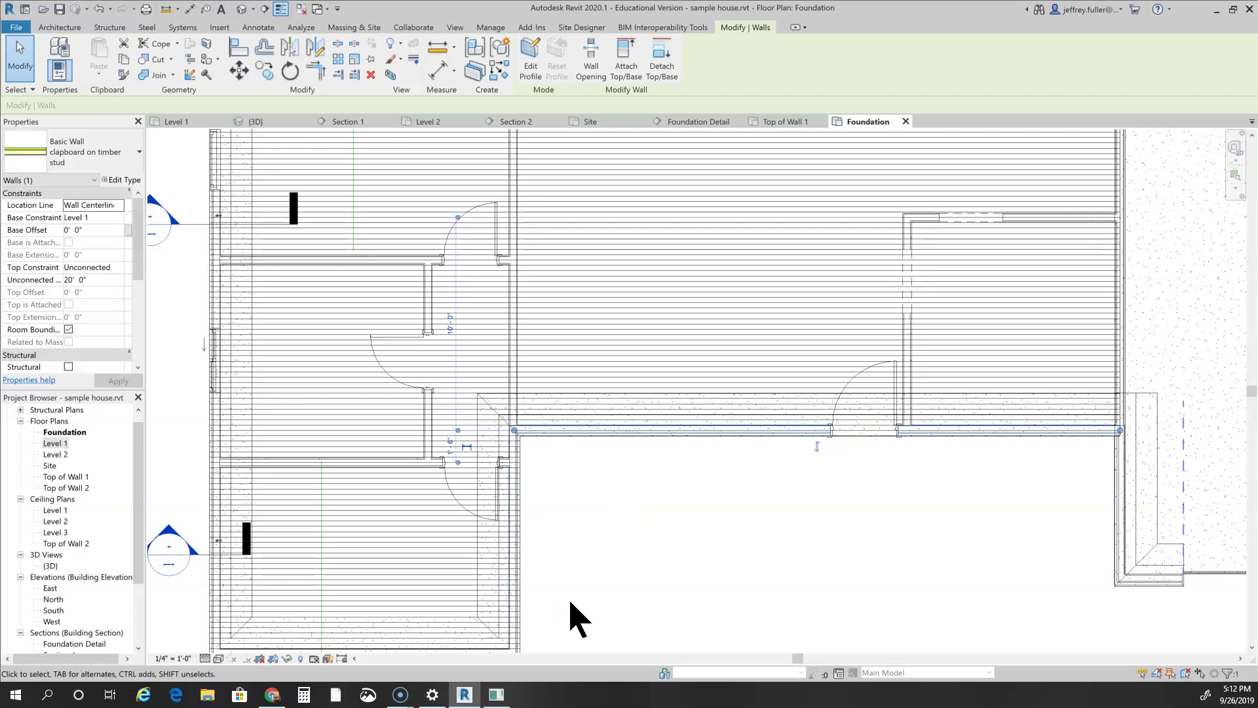
scroll(571, 616, down, 2)
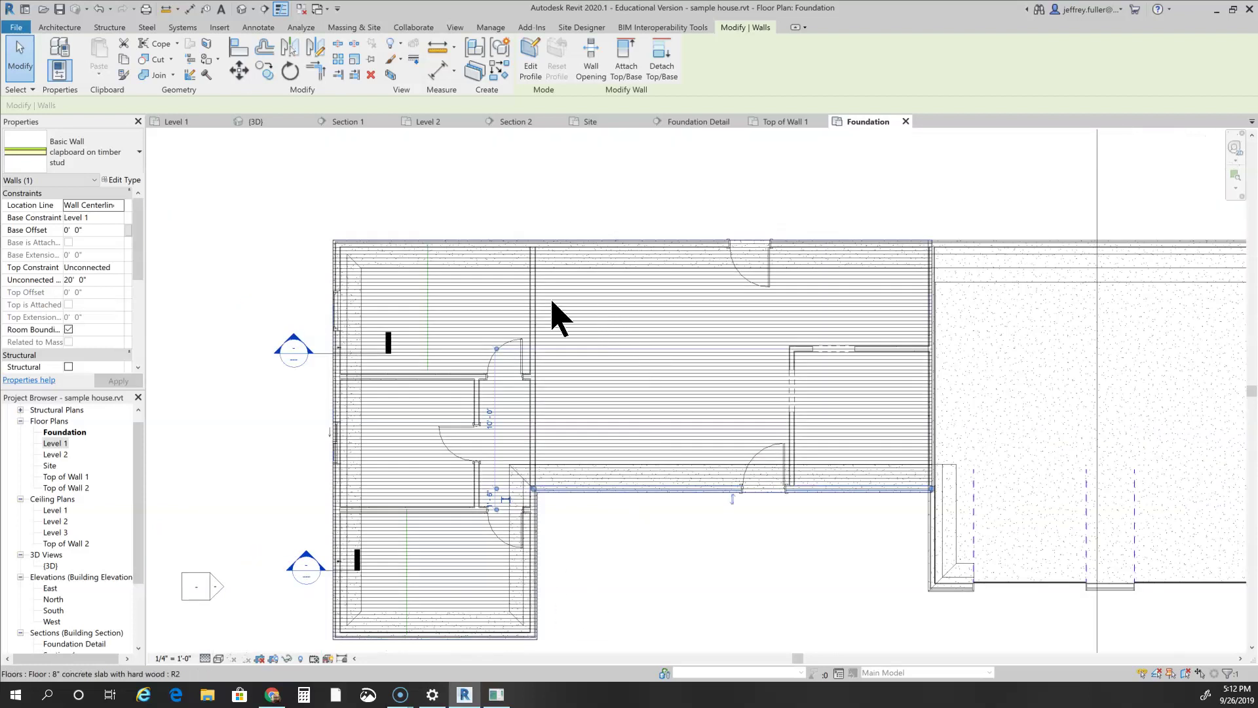
click(247, 254)
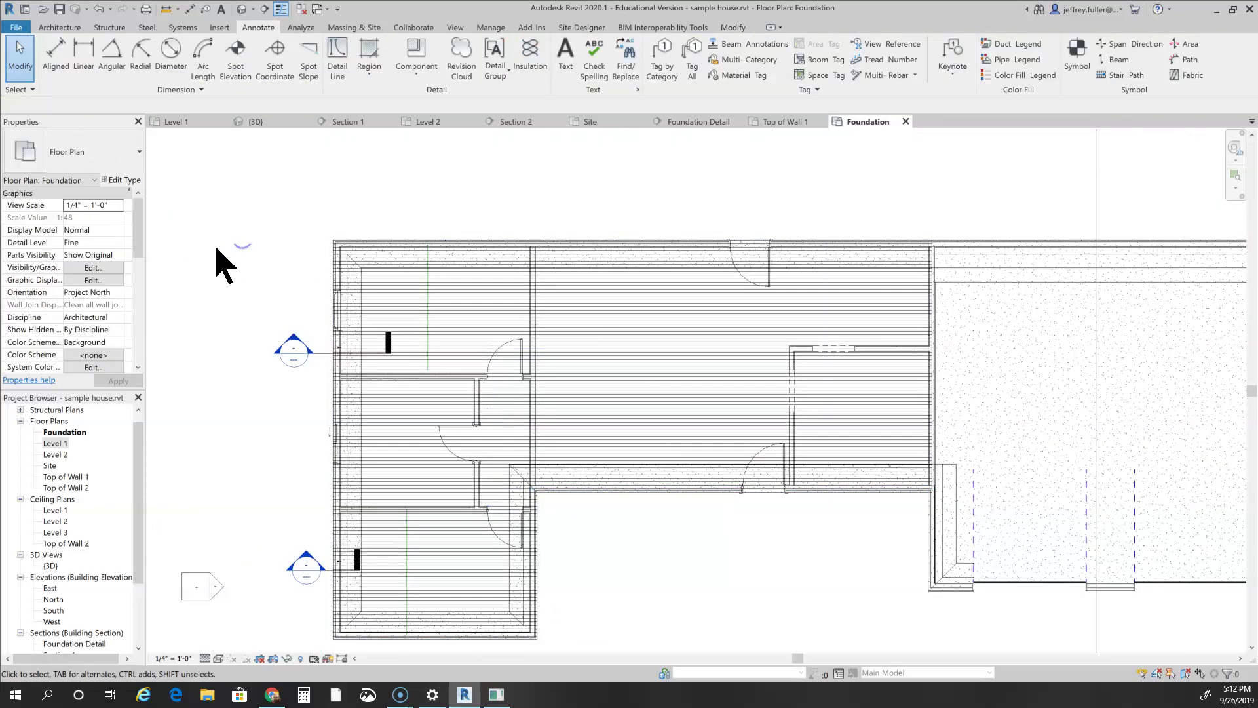
Turn off the Walls category in the Foundation floor plan's visibility/graphic overrides and apply the change.
click(93, 268)
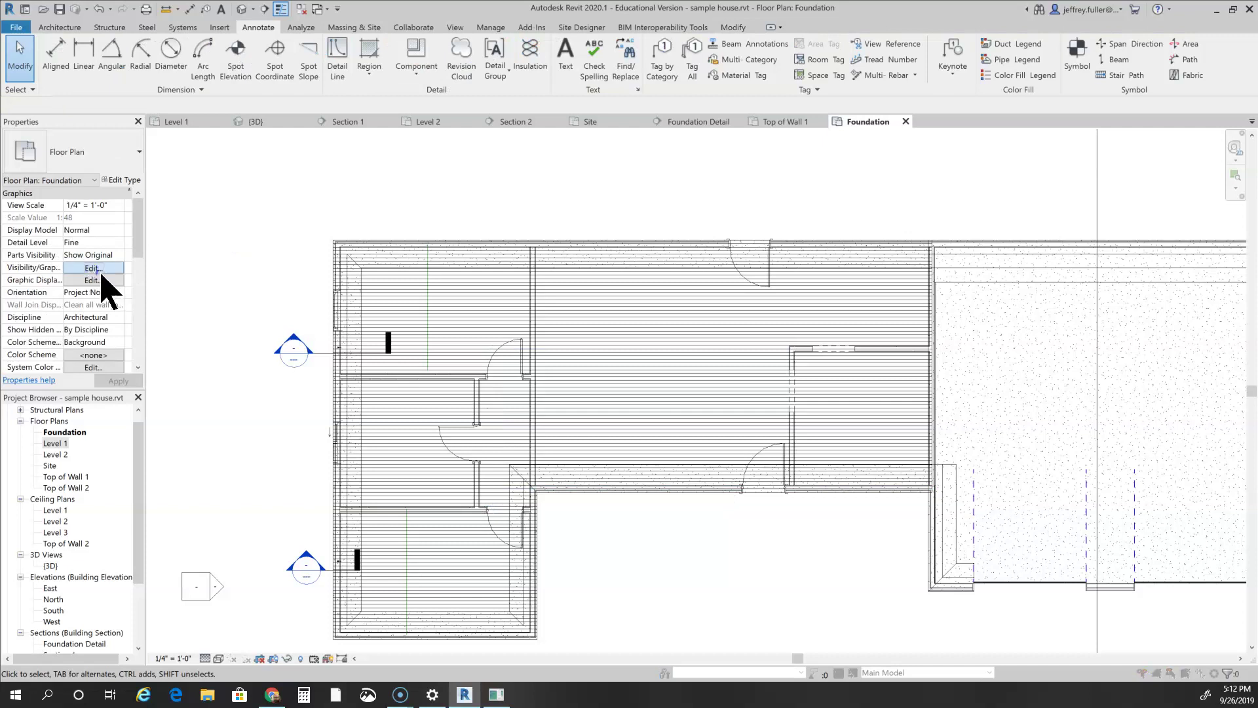
scroll(473, 384, down, 1)
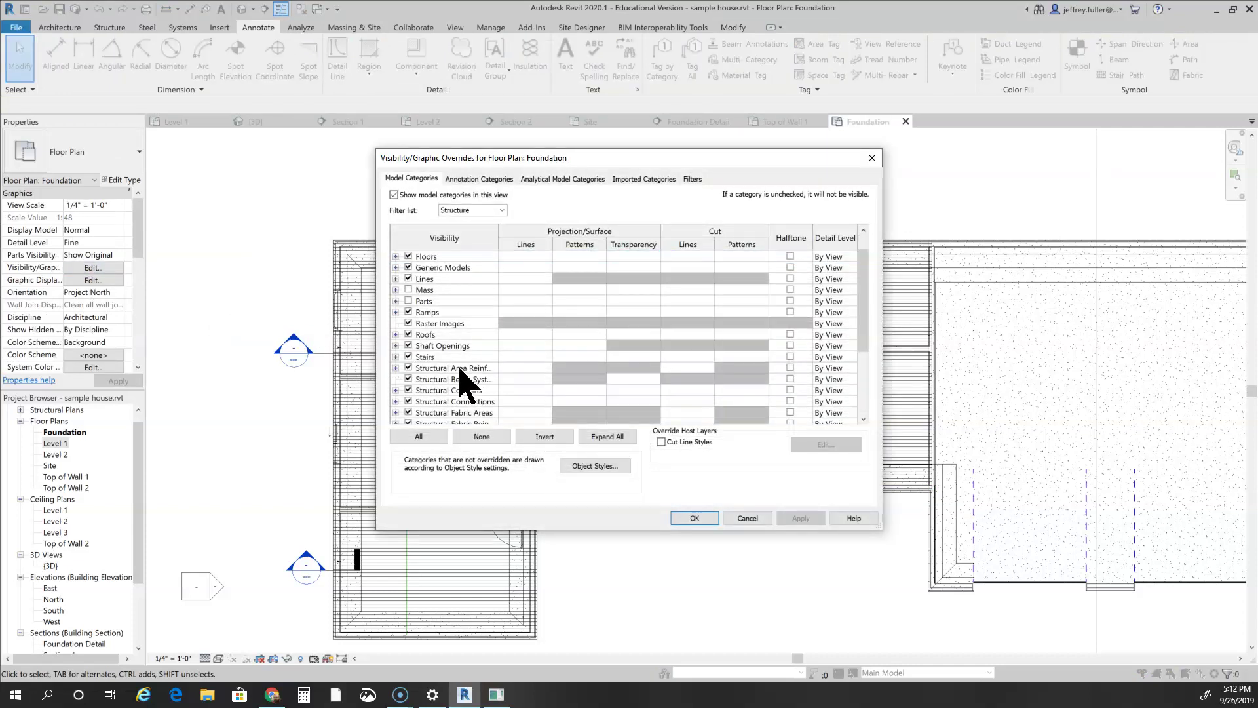
scroll(458, 380, down, 3)
click(408, 412)
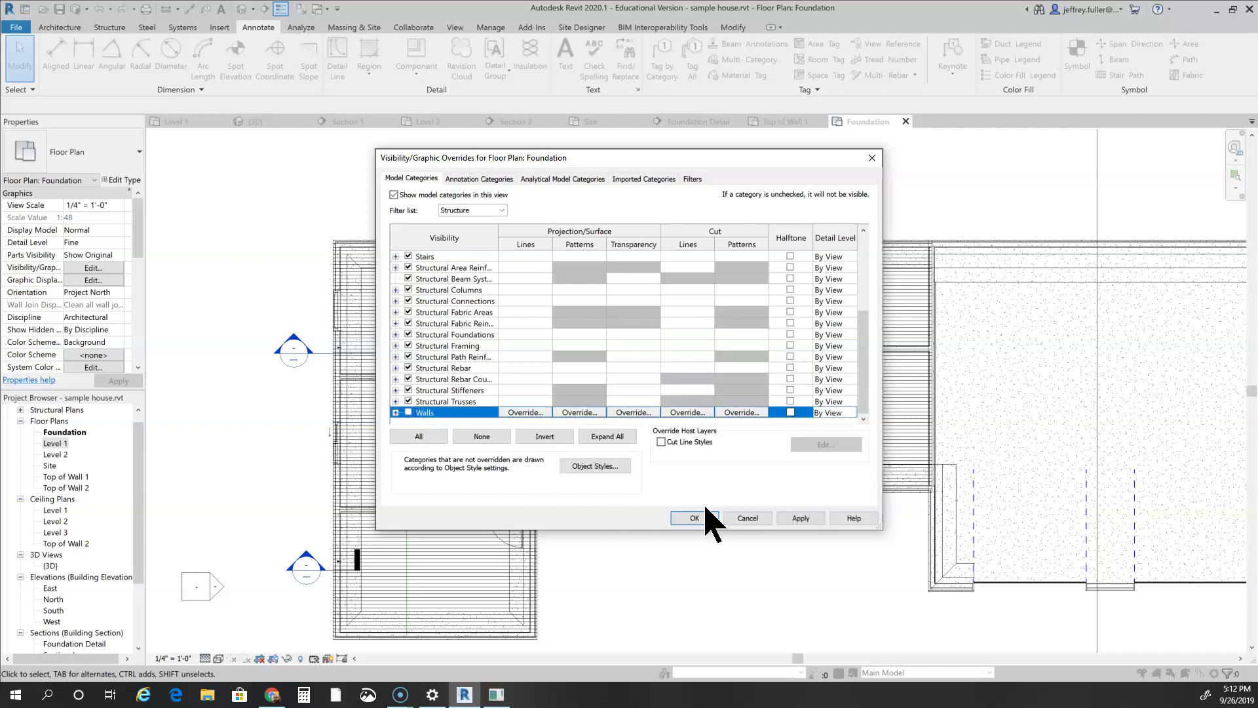
click(799, 518)
click(695, 518)
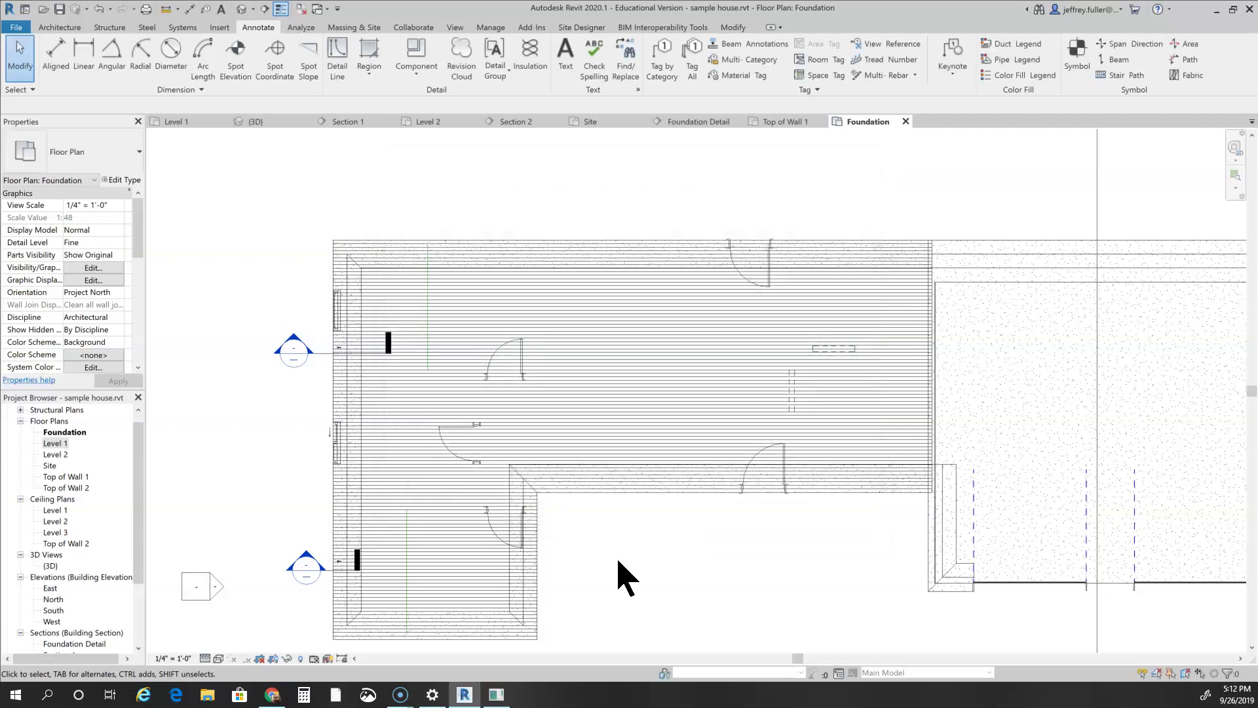
Add the Architecture discipline alongside Structure to the category filter in the Foundation plan's visibility/graphic overrides.
scroll(626, 577, down, 1)
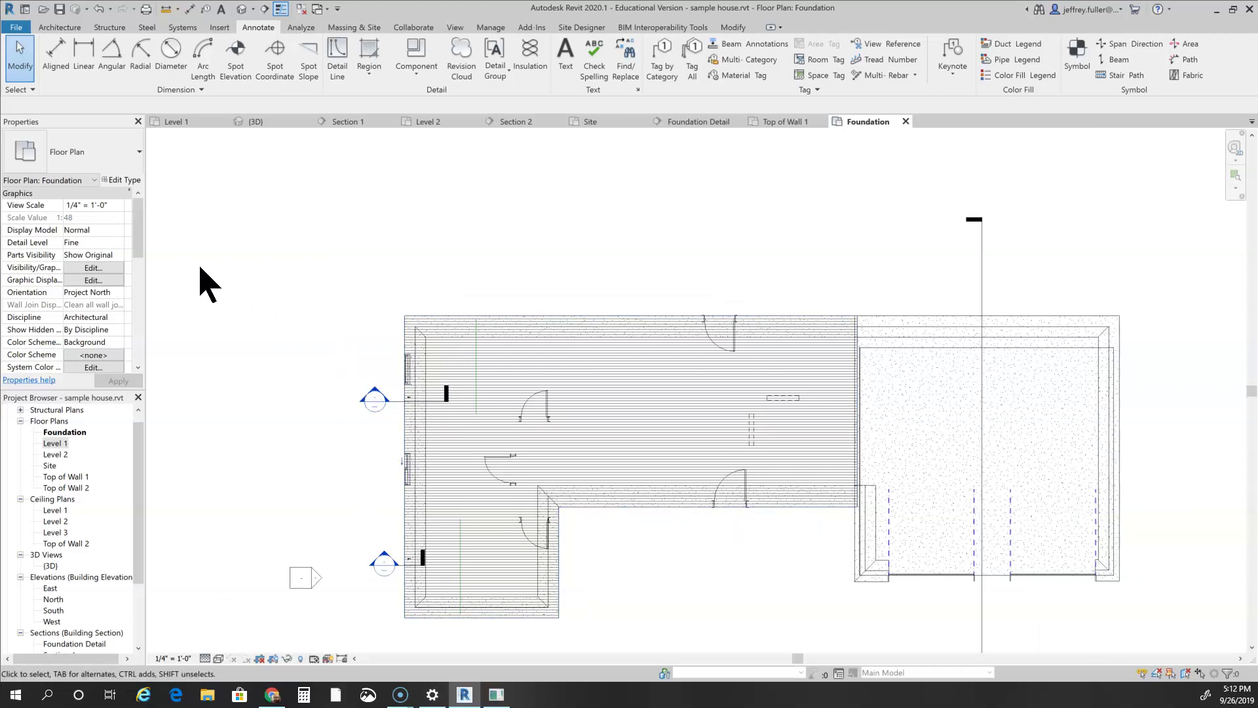
click(88, 269)
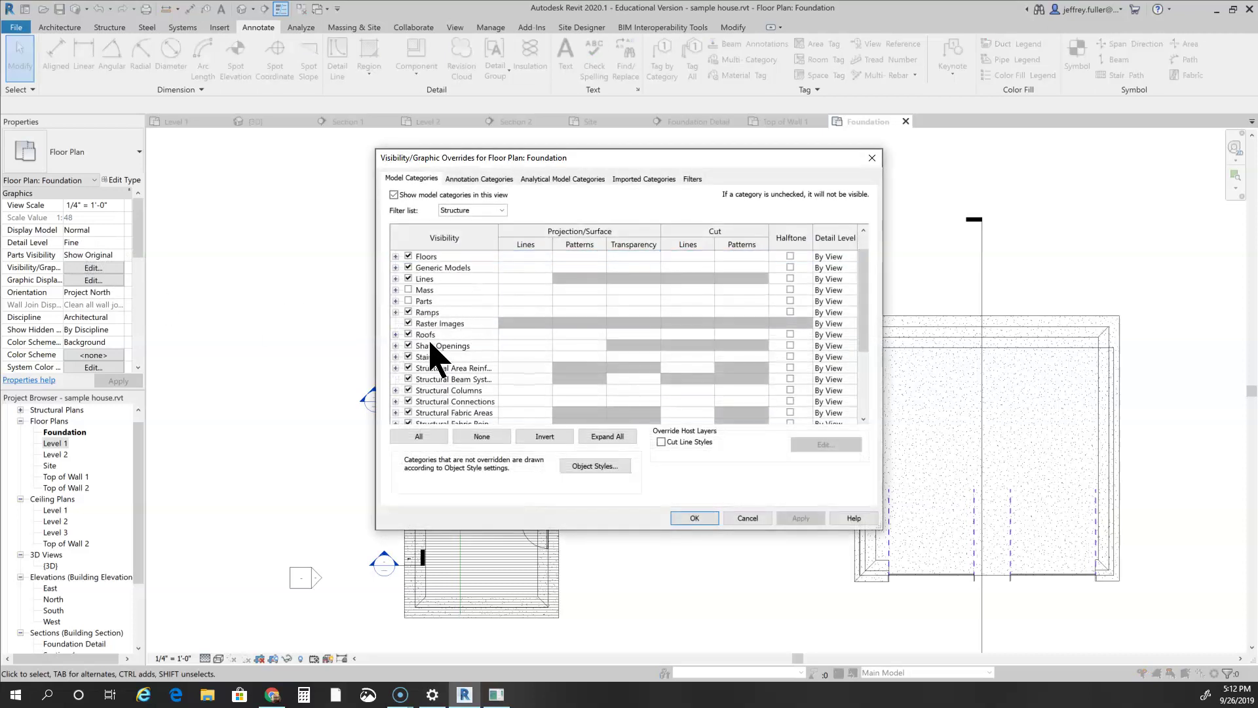
scroll(422, 354, up, 1)
scroll(415, 345, down, 4)
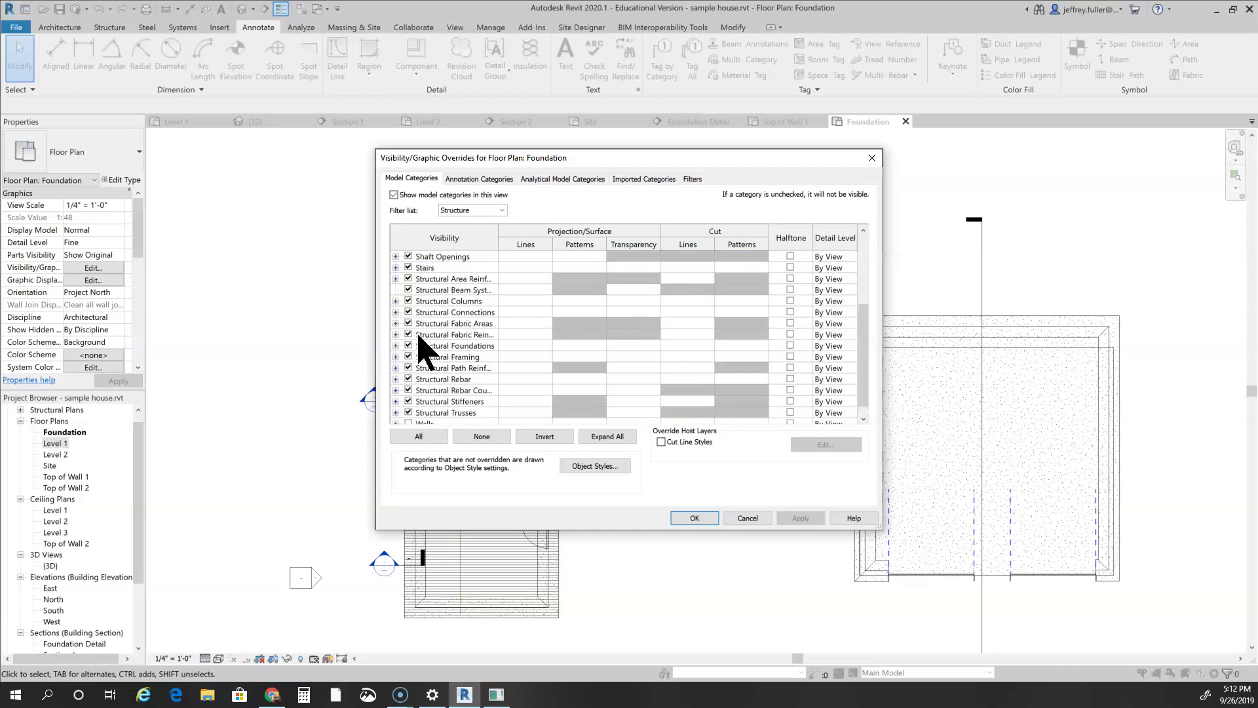
scroll(419, 338, up, 4)
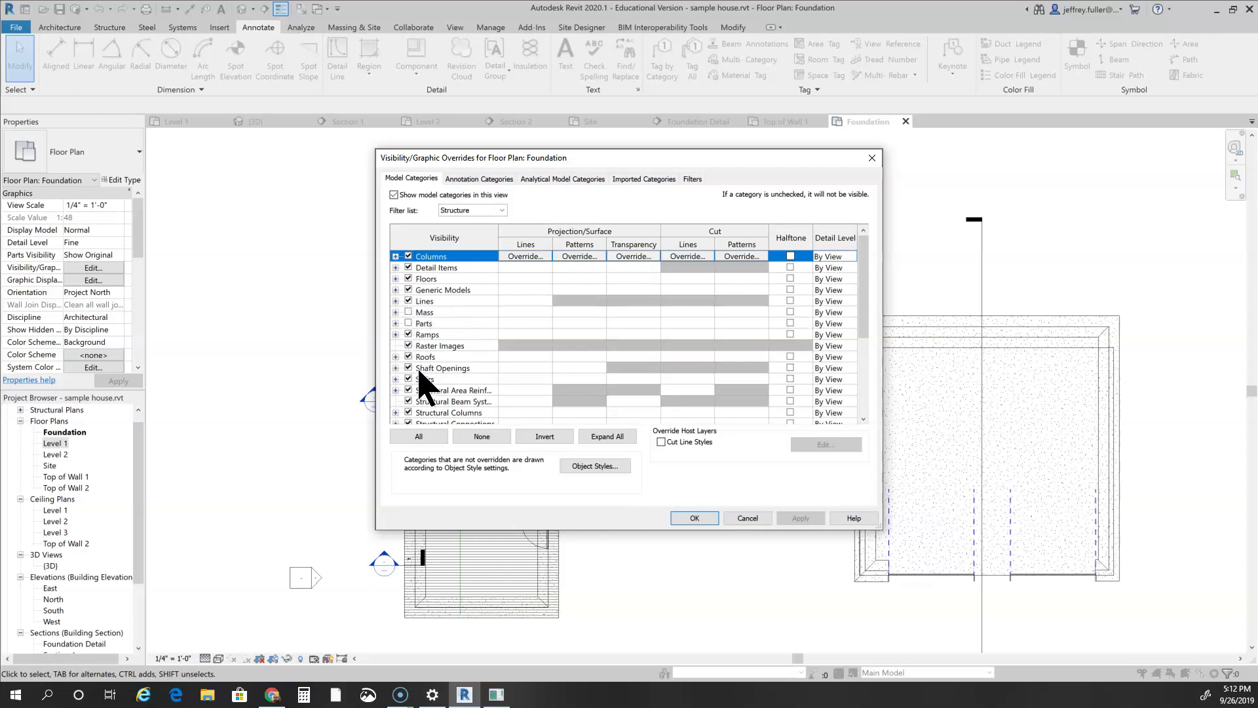
click(501, 210)
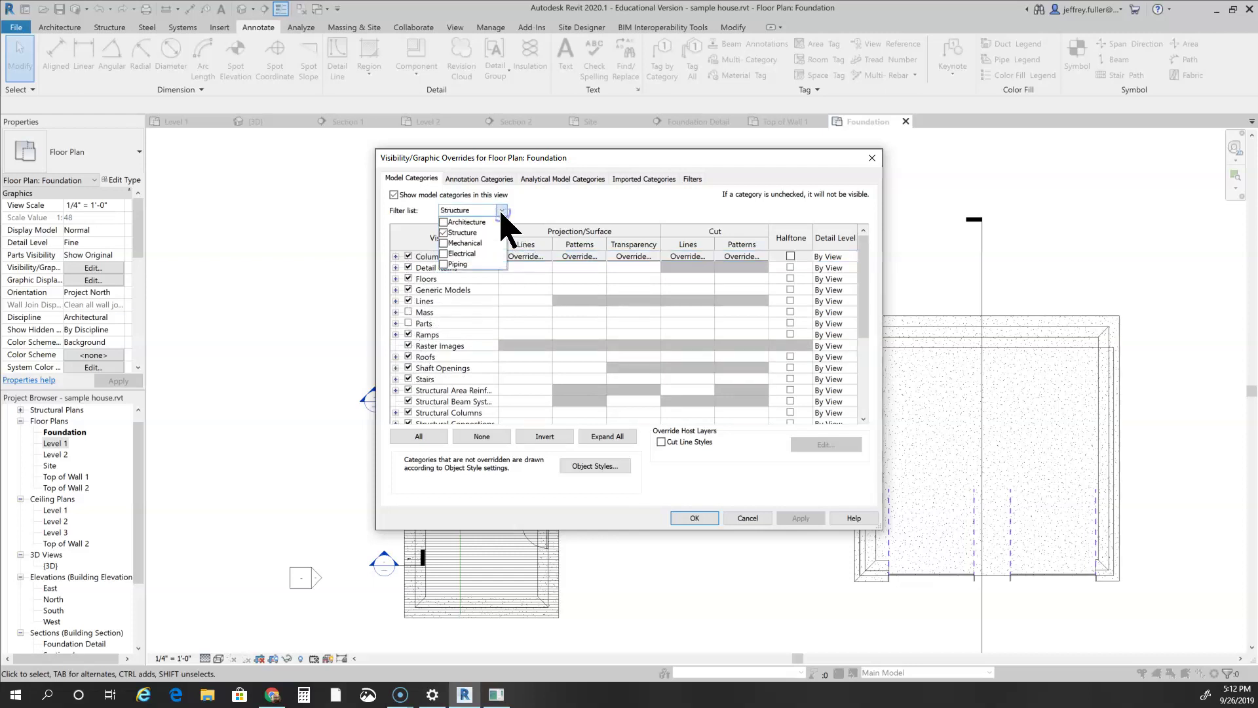
click(443, 222)
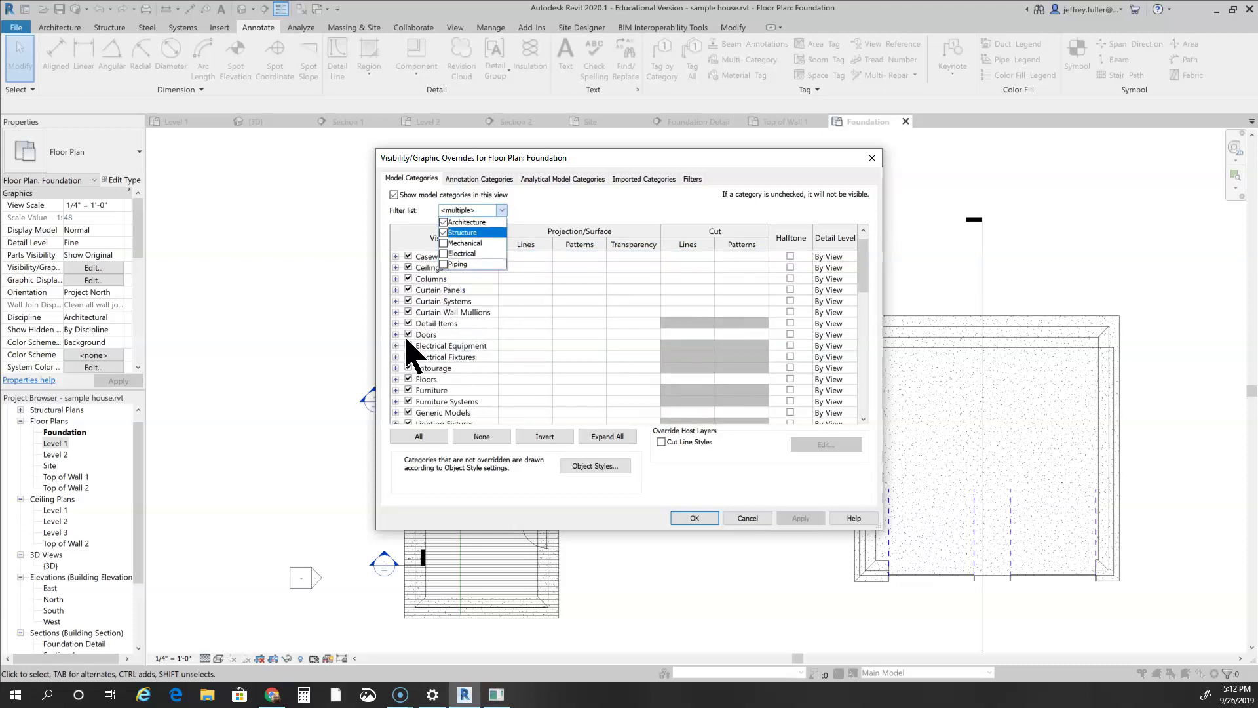
Turn off the Doors and Windows categories in the Foundation plan's visibility/graphic overrides, apply the change and close the dialog.
click(406, 334)
click(408, 334)
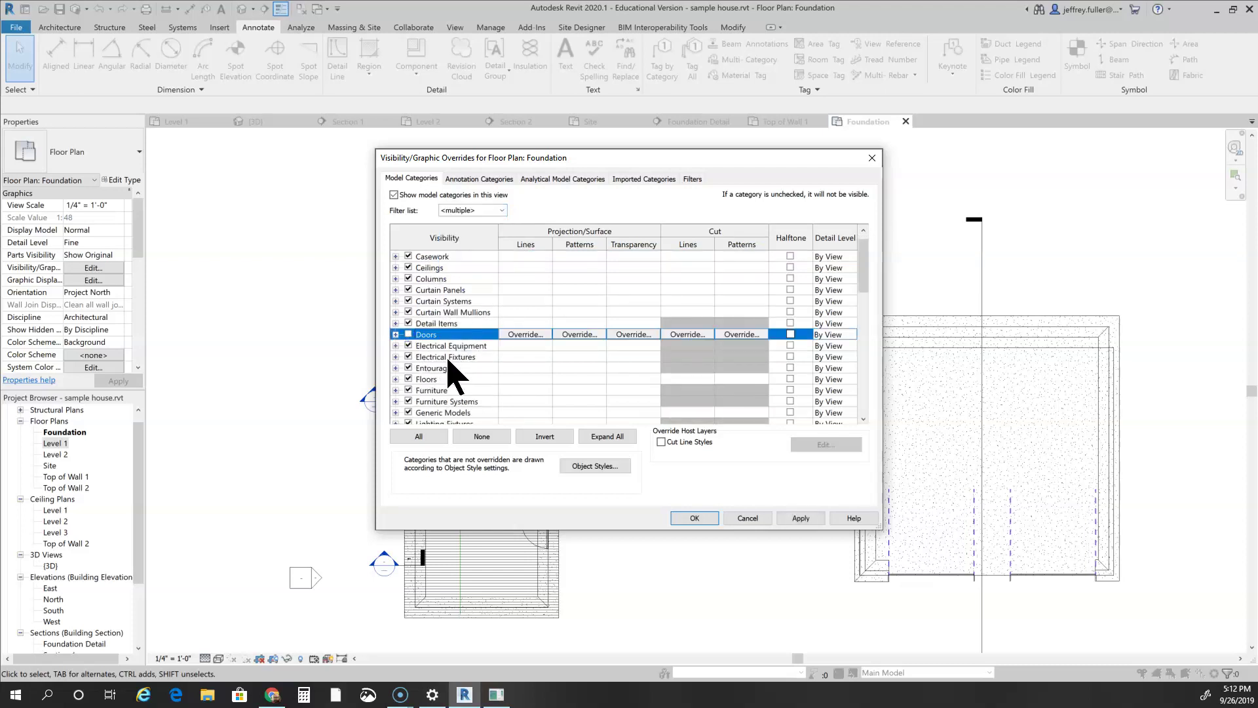
scroll(473, 387, down, 3)
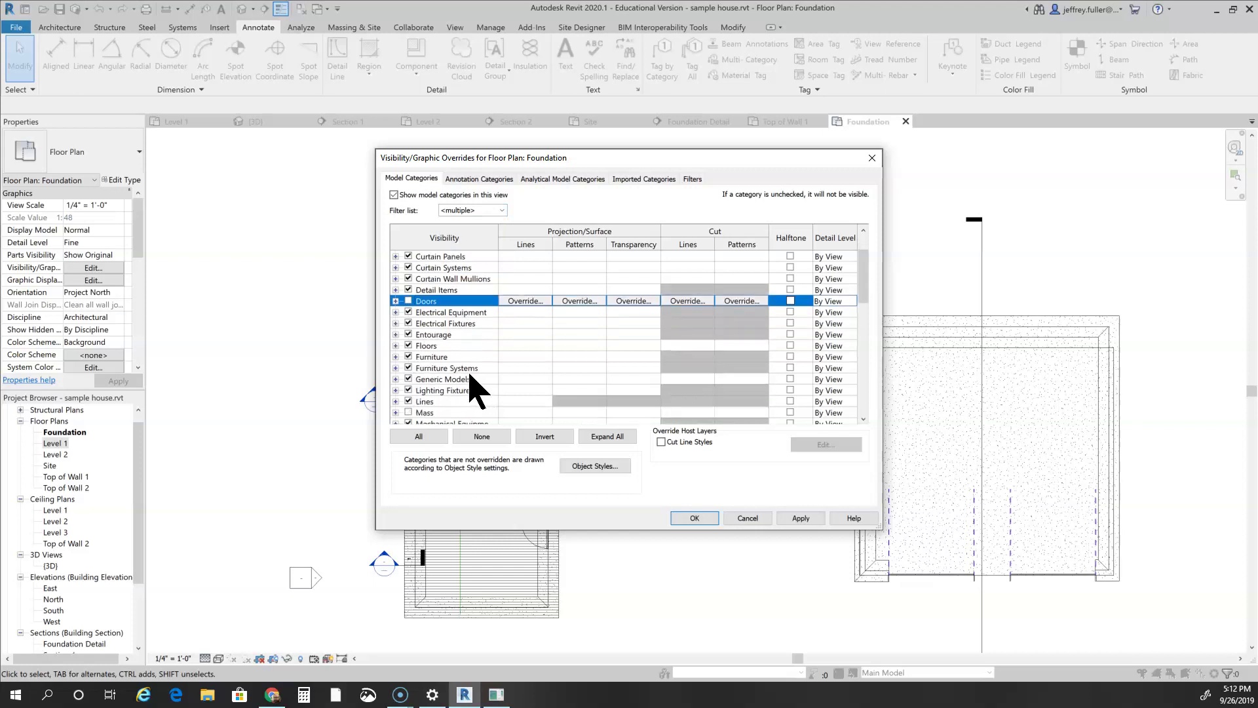
scroll(473, 387, down, 3)
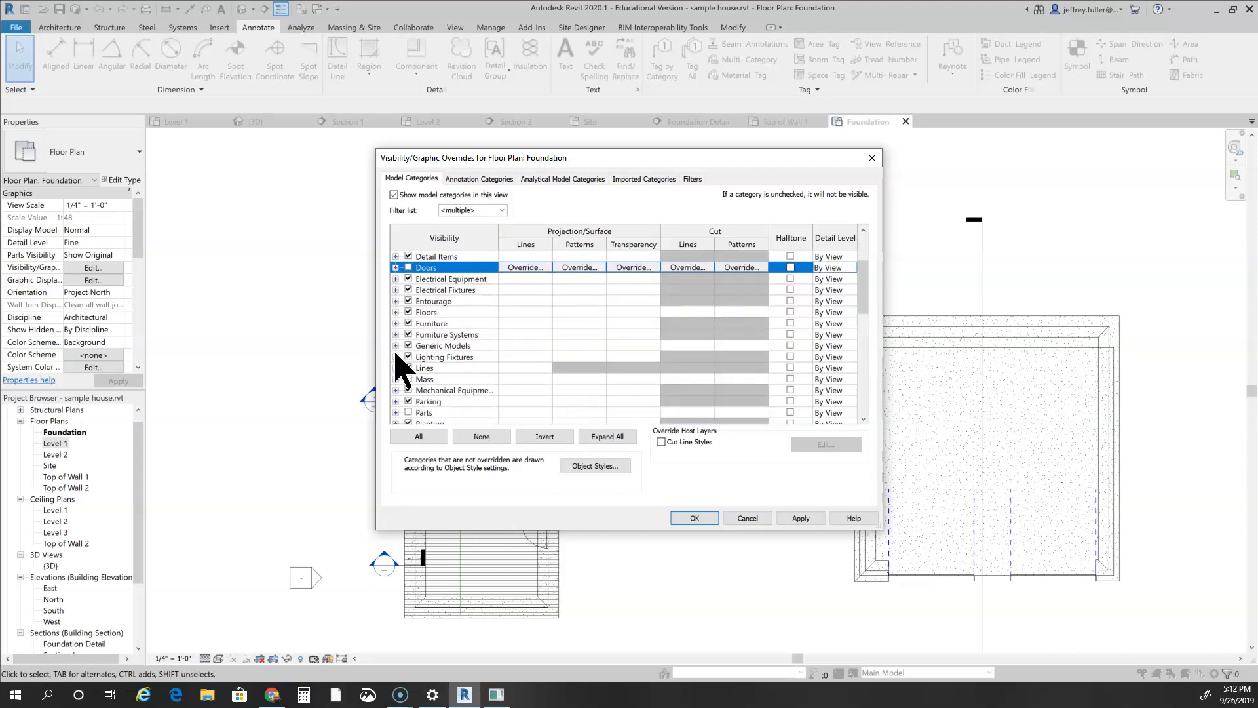
scroll(401, 367, down, 9)
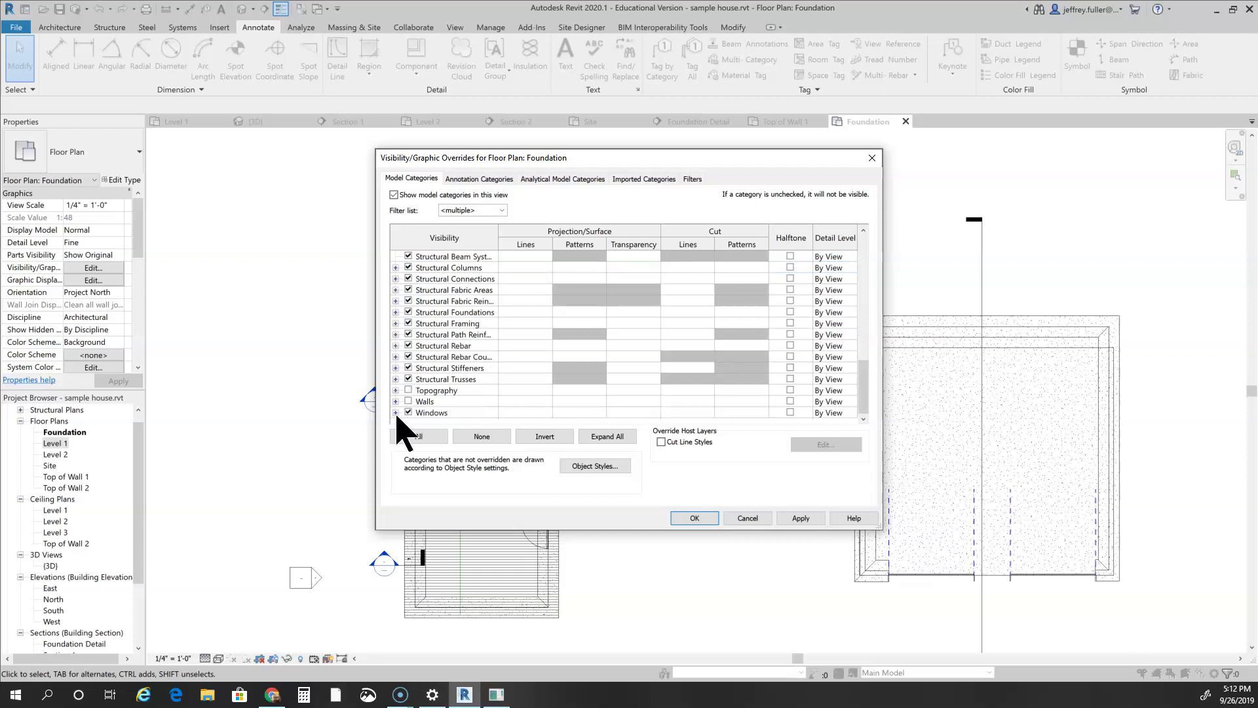
click(409, 412)
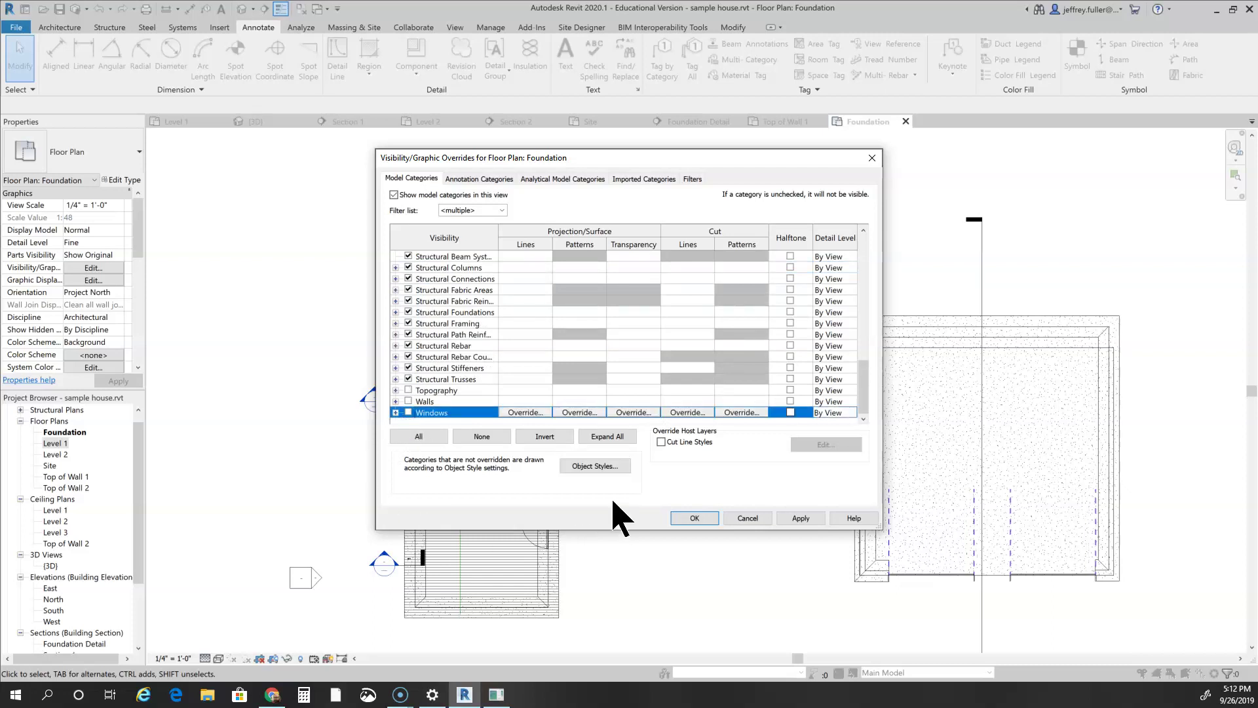
click(807, 521)
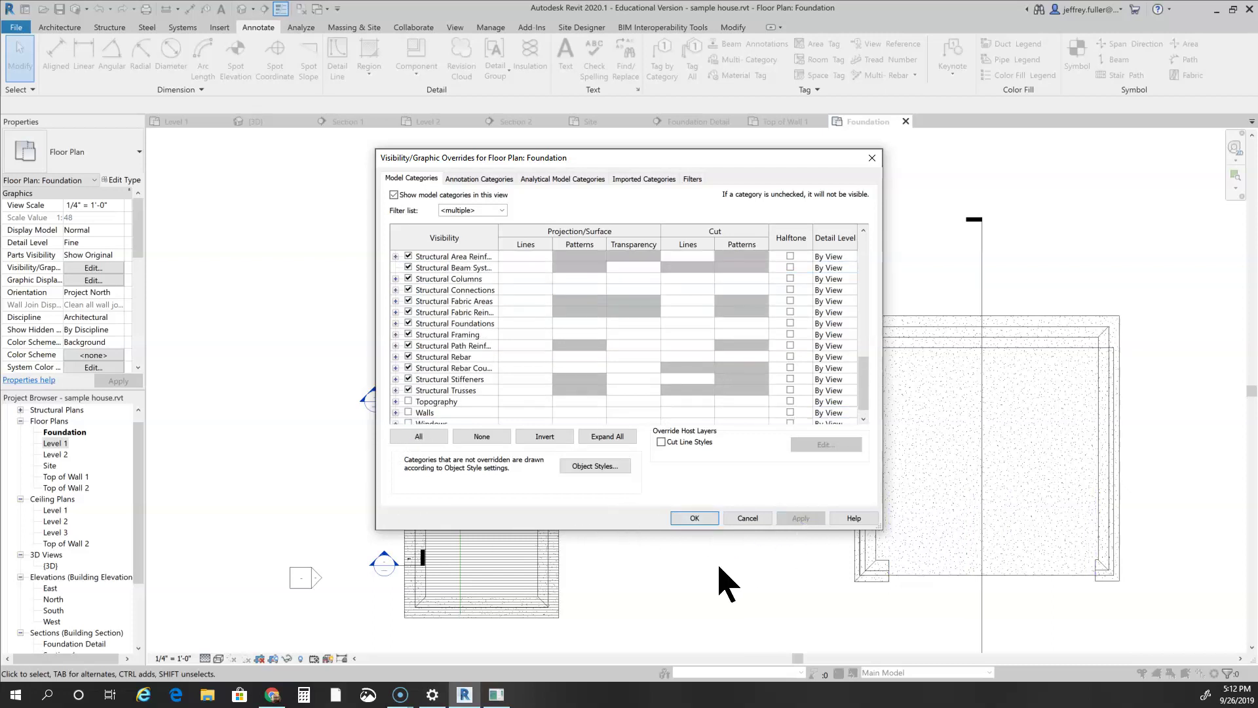
click(695, 518)
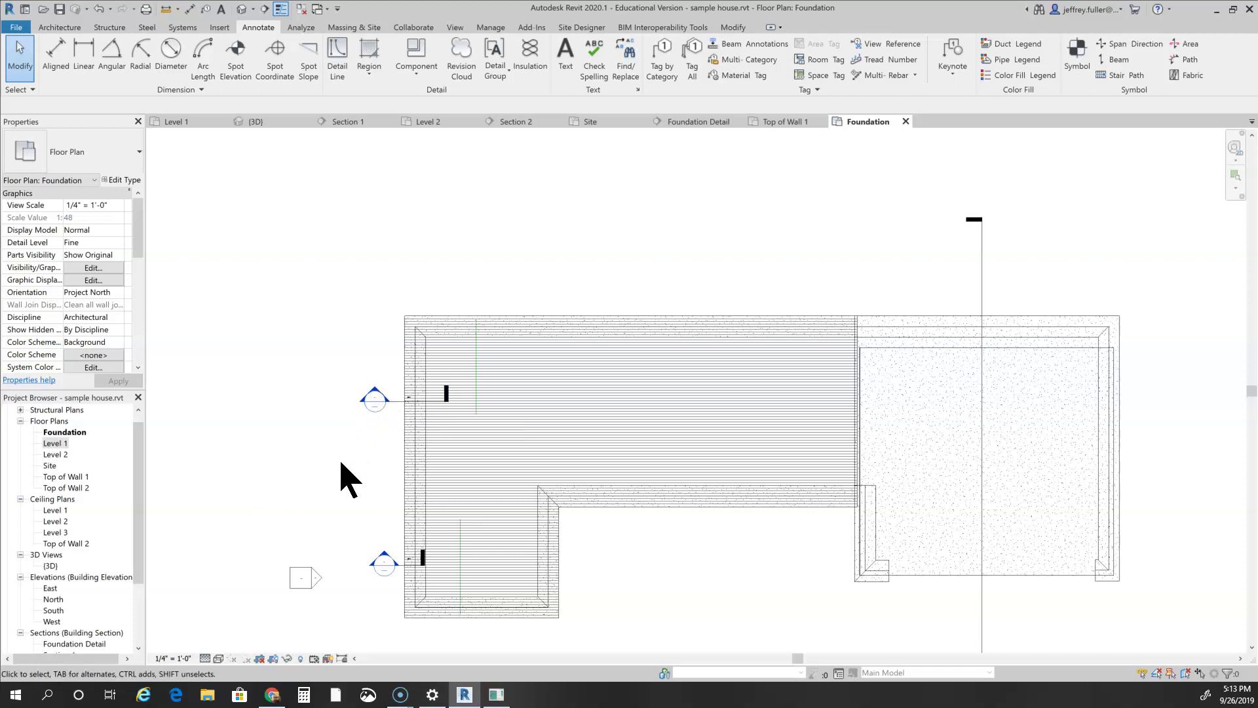
Copy the J-bolt beside the section marker on the slab's left edge straight up to the slab's upper-left corner.
scroll(391, 458, up, 3)
scroll(411, 426, up, 5)
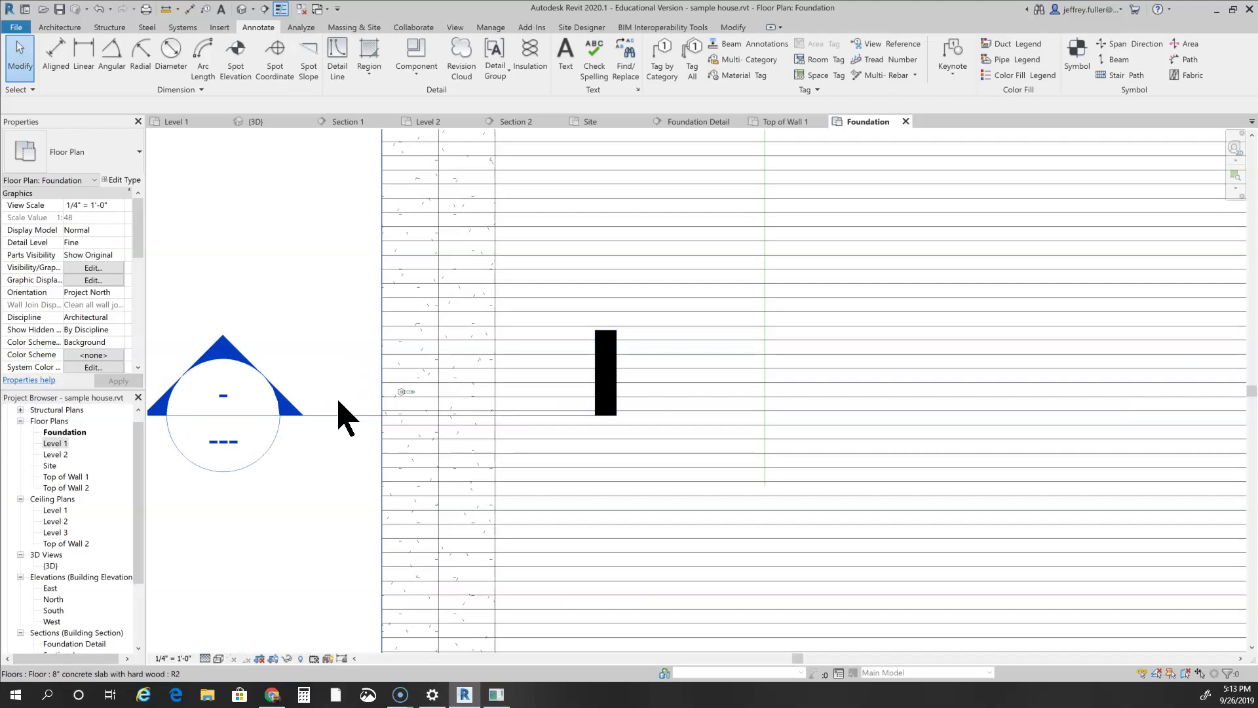
scroll(289, 505, down, 4)
middle_drag(289, 533, 344, 637)
scroll(412, 587, up, 5)
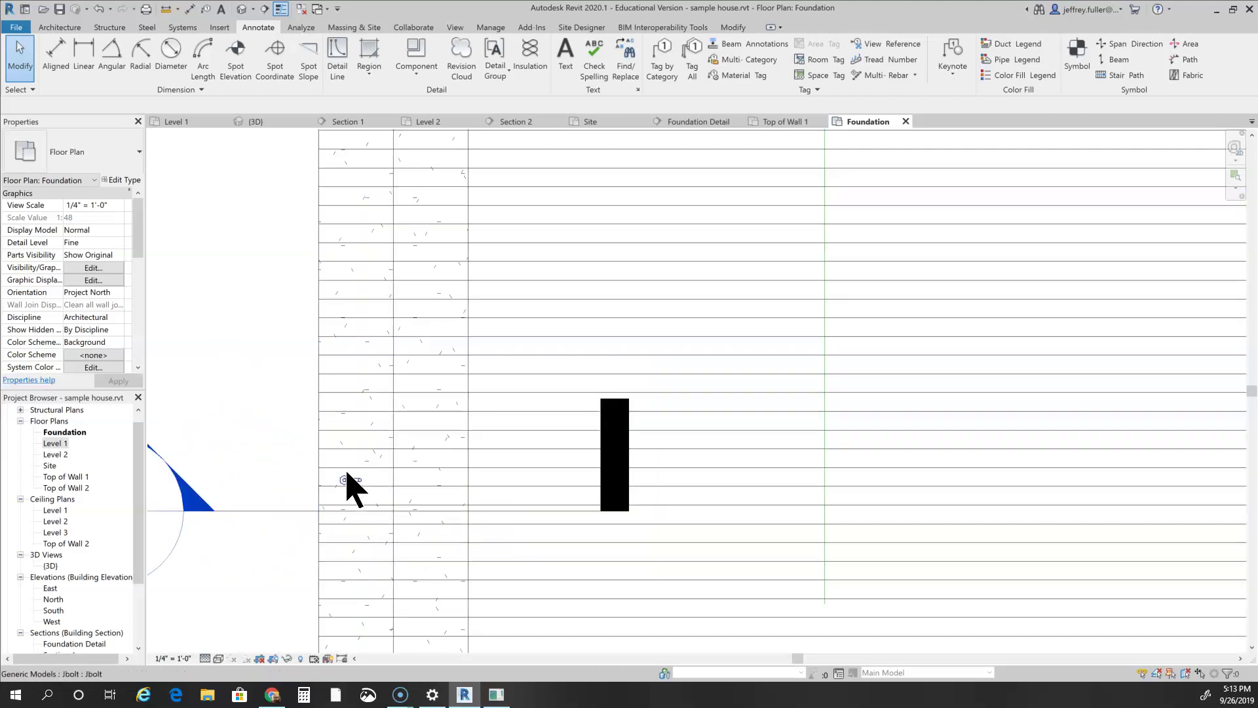
click(350, 480)
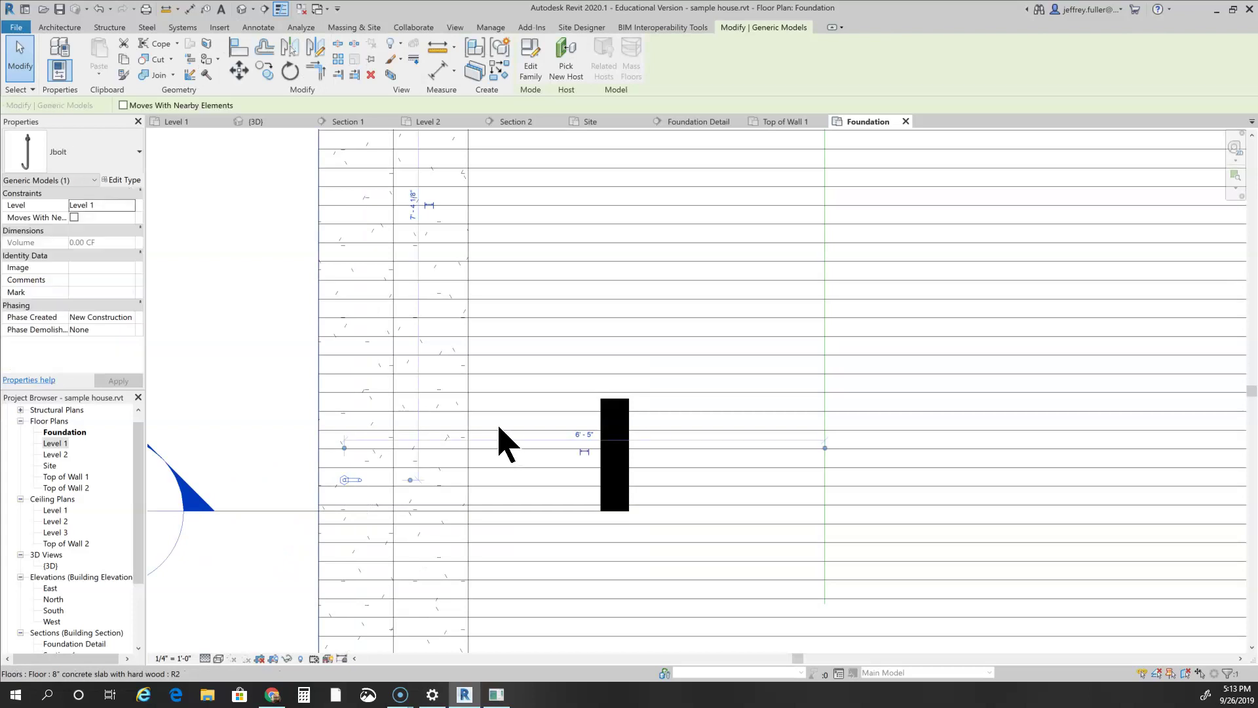
scroll(505, 440, down, 3)
middle_drag(539, 585, 528, 607)
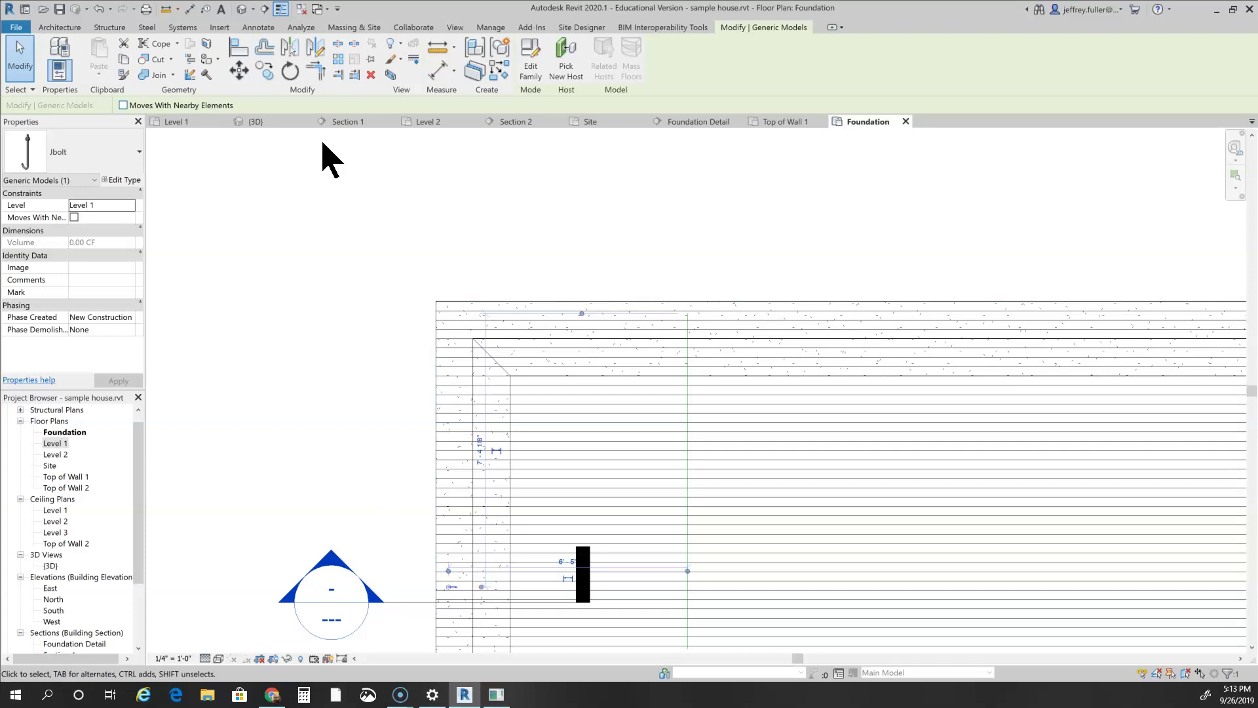
click(265, 69)
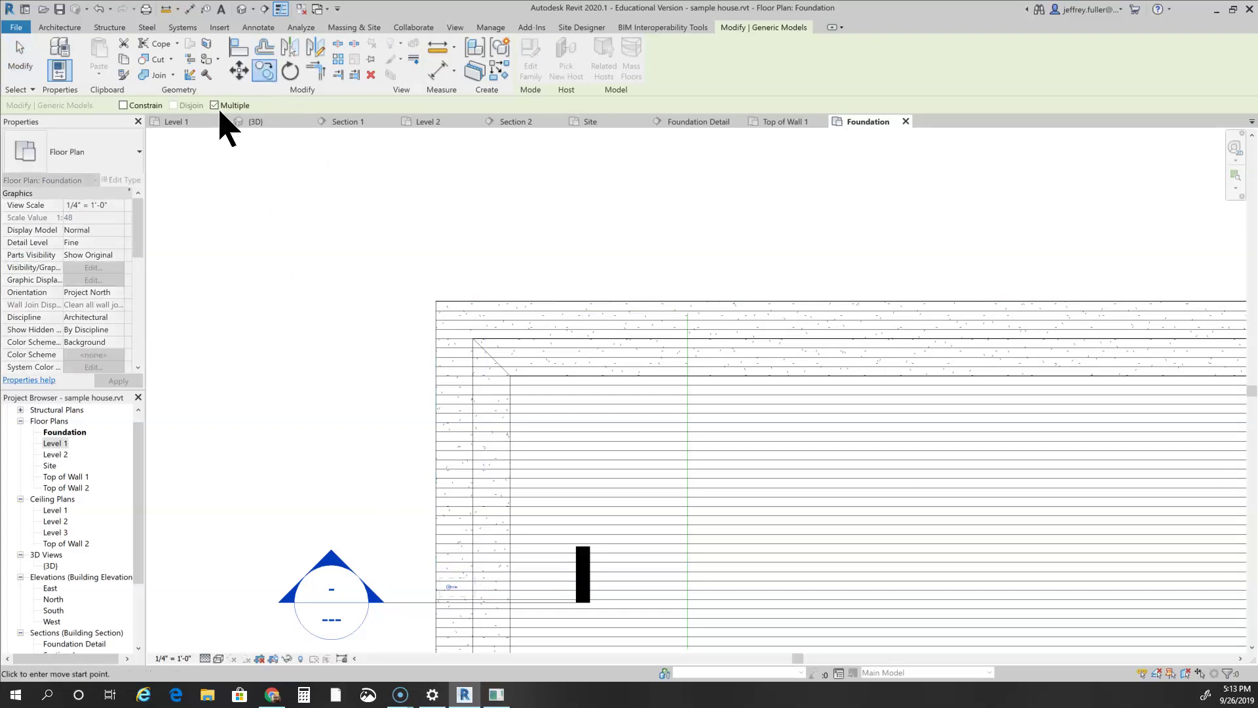
click(451, 587)
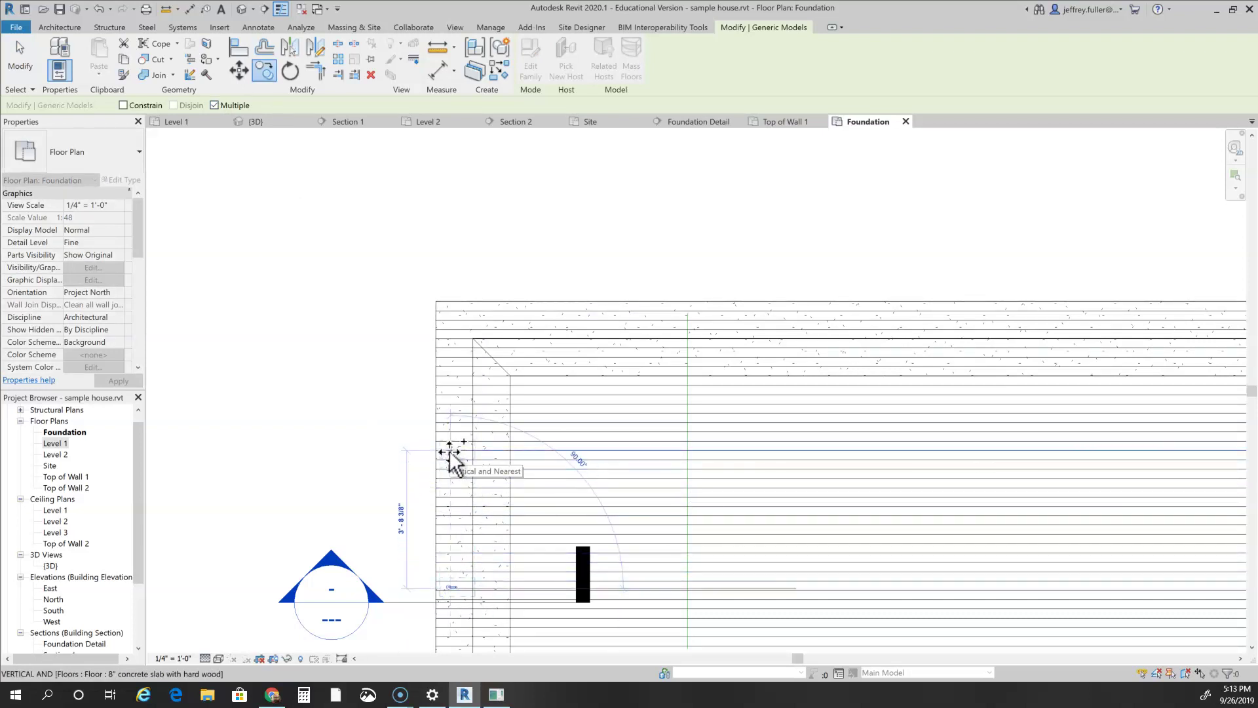
click(449, 313)
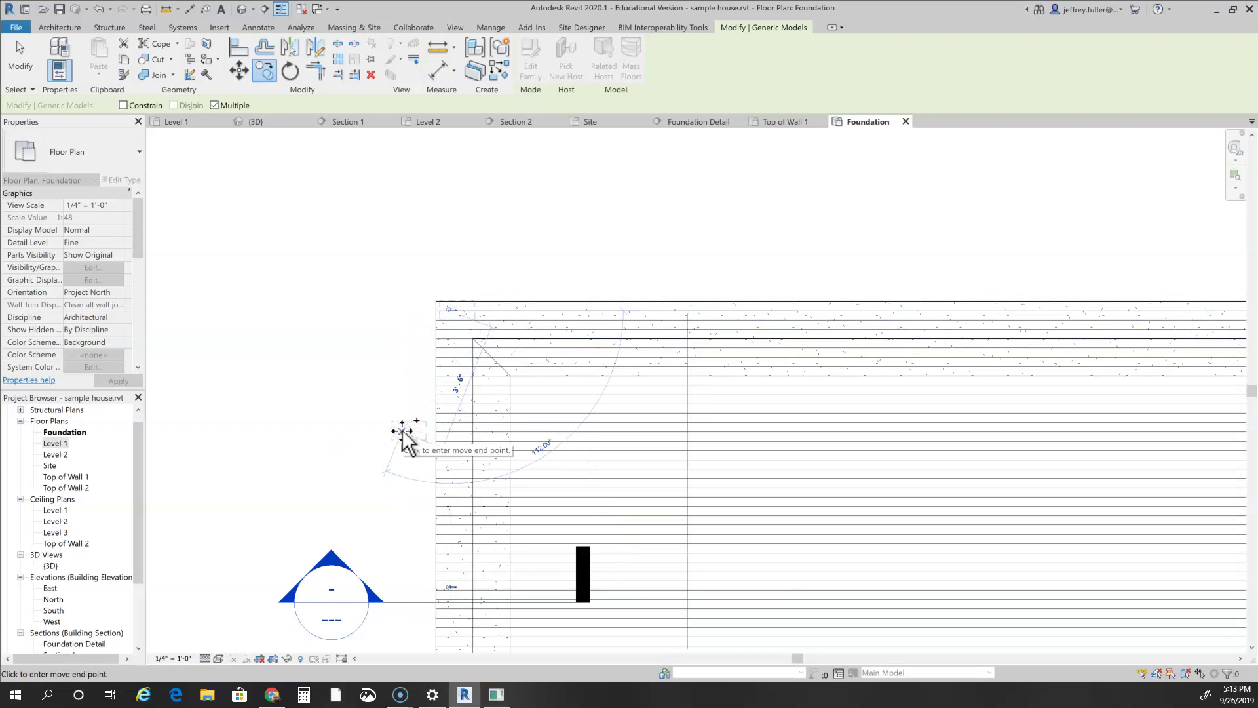
key(Escape)
scroll(485, 292, up, 2)
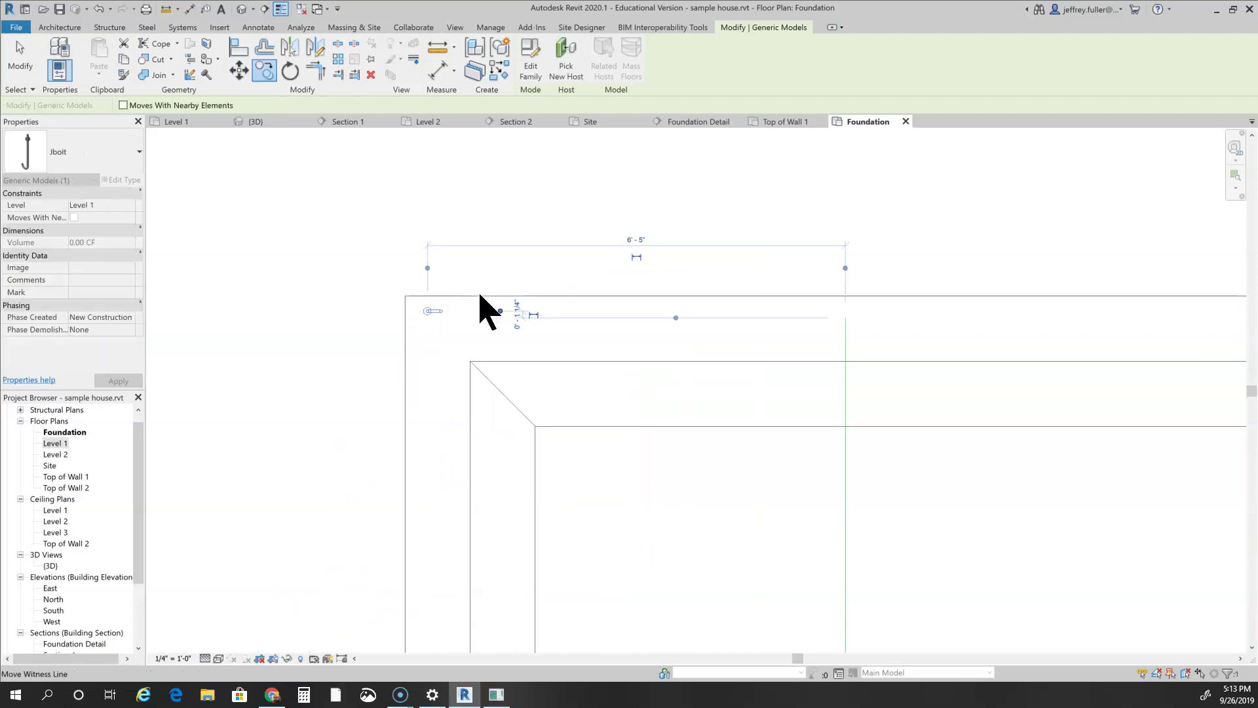
key(Escape)
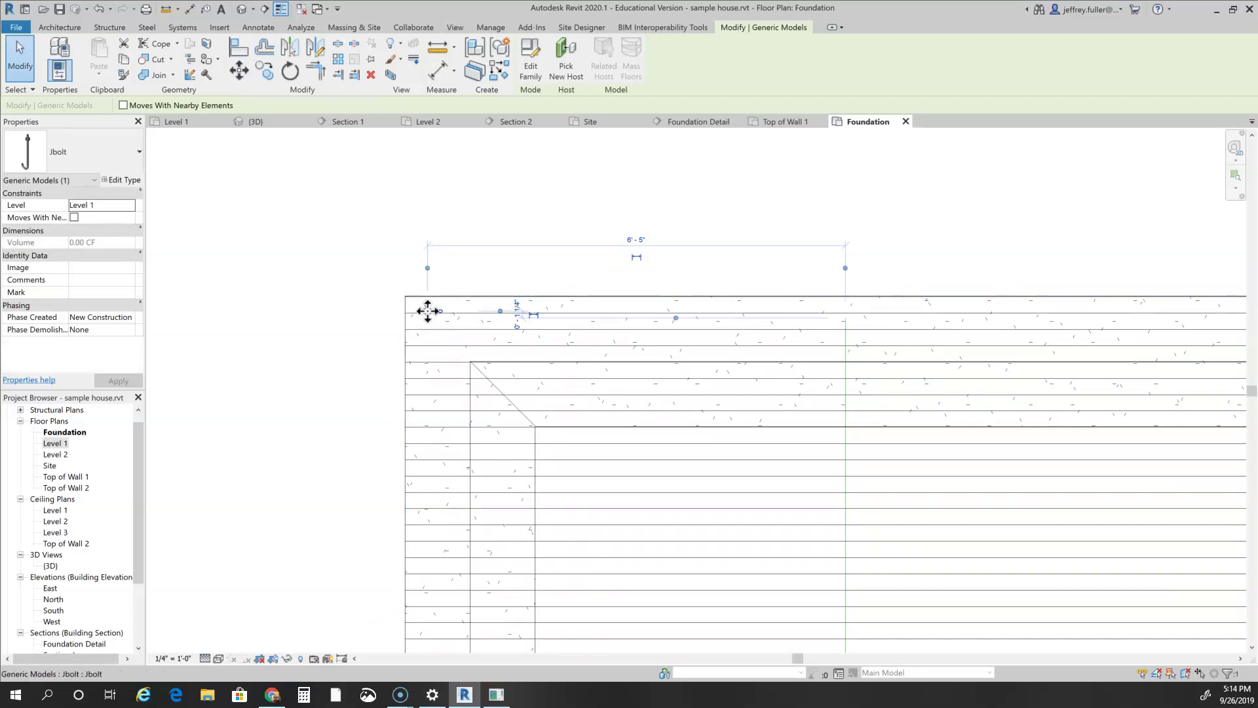
Copy the corner J-bolt horizontally along the upper slab edge to the end of the vertical green line, and end the command.
click(359, 287)
click(435, 309)
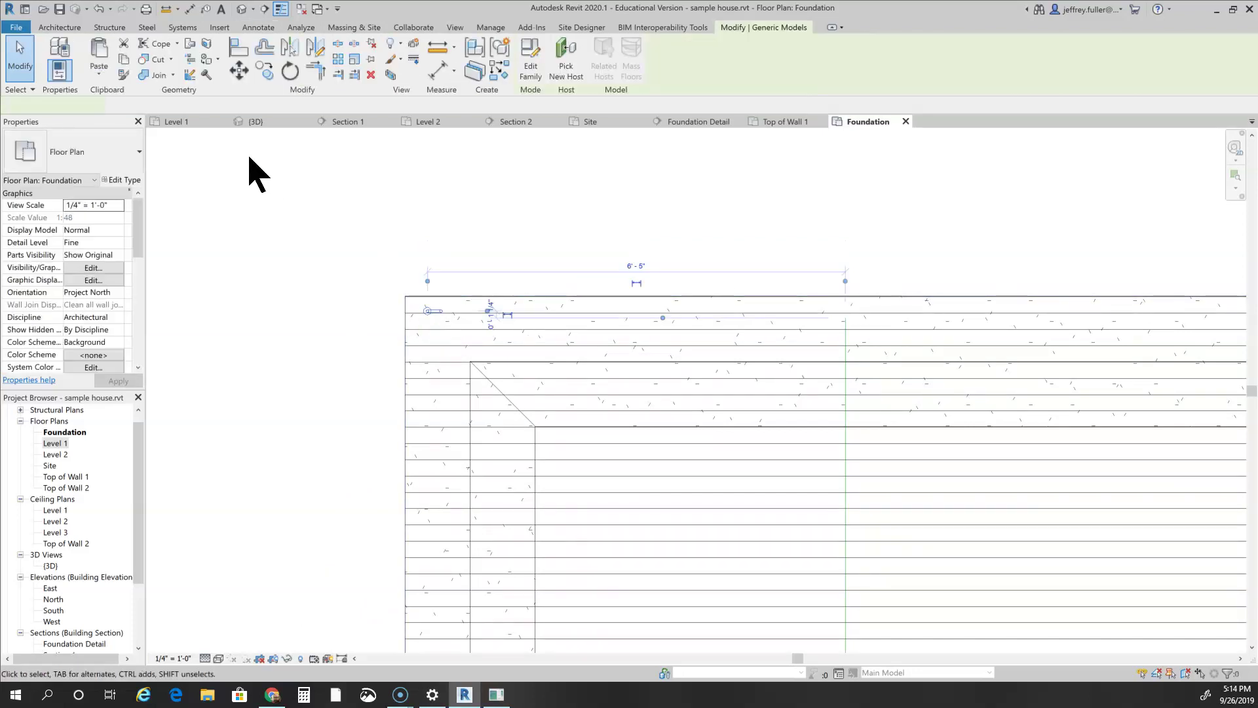
click(266, 76)
click(427, 311)
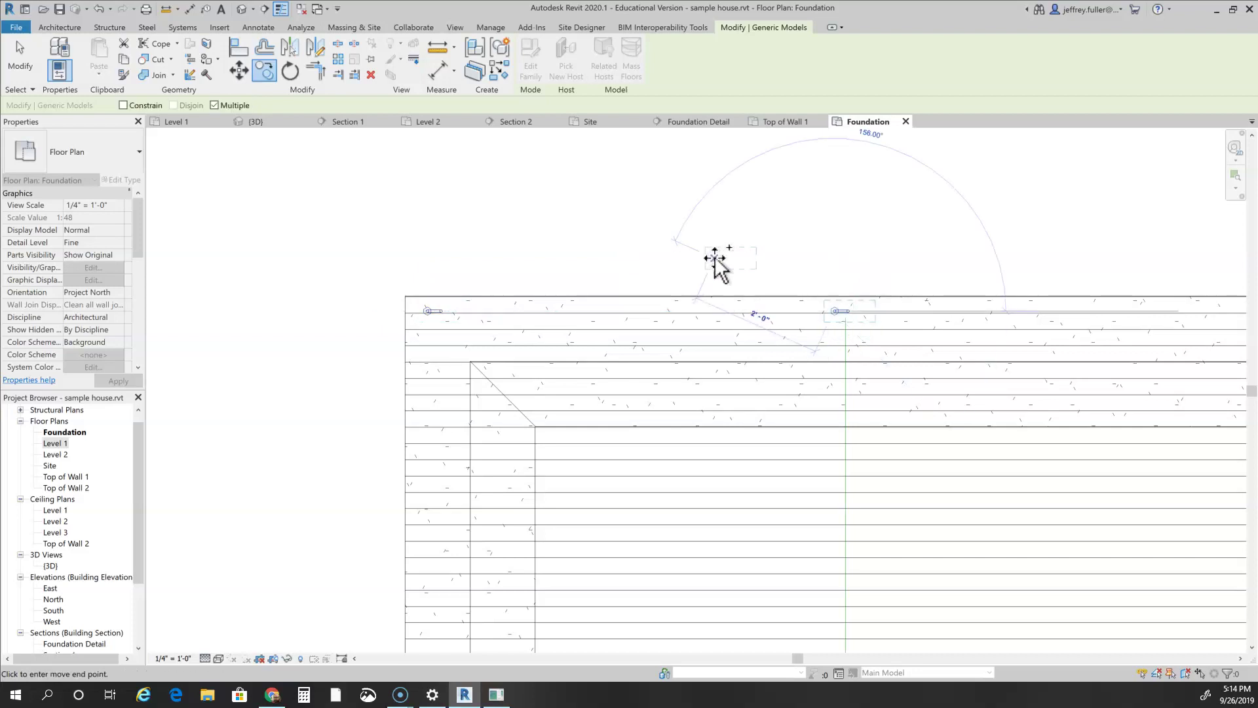
scroll(727, 268, down, 1)
scroll(616, 467, down, 2)
middle_drag(657, 512, 383, 522)
scroll(393, 518, down, 1)
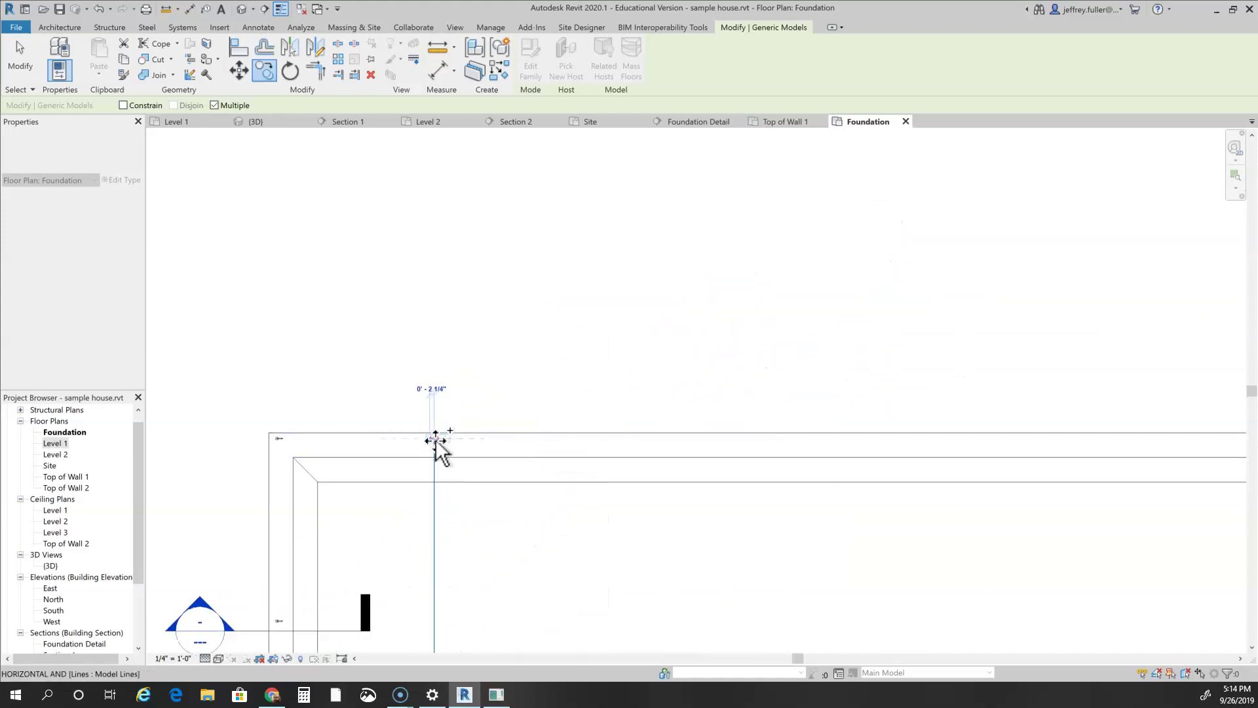
scroll(435, 435, up, 6)
middle_drag(475, 436, 710, 367)
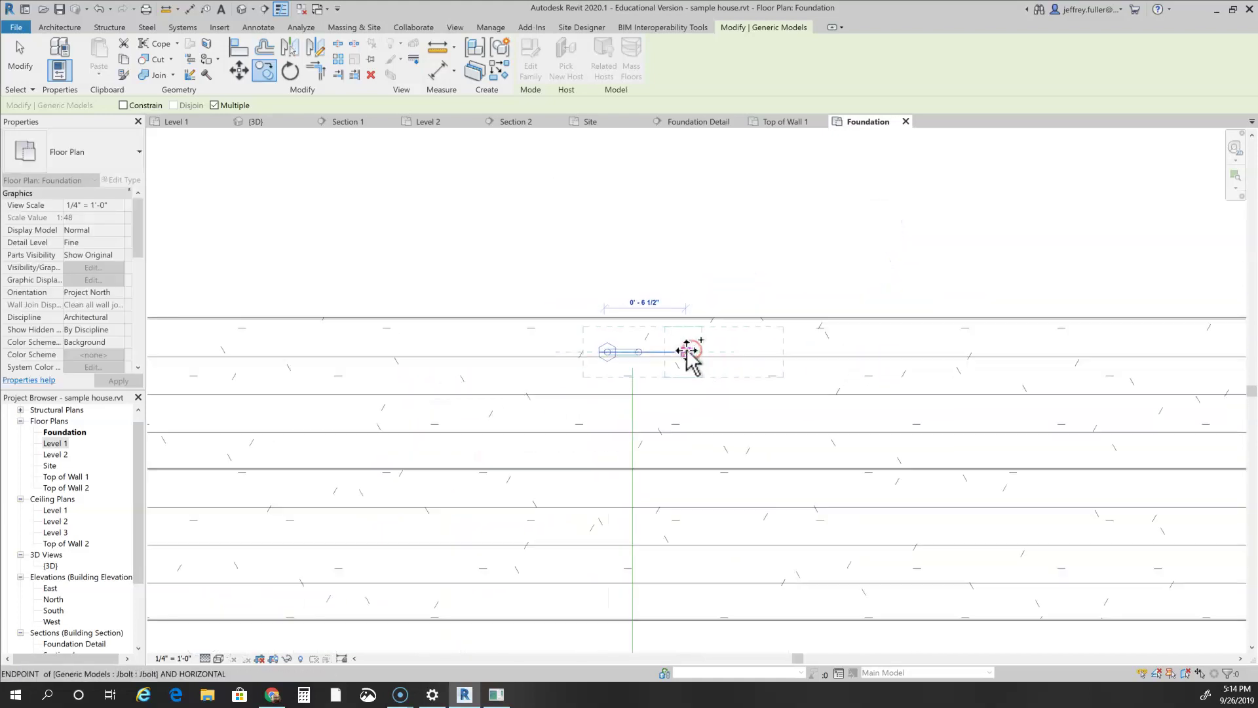
key(Escape)
key(Escape)
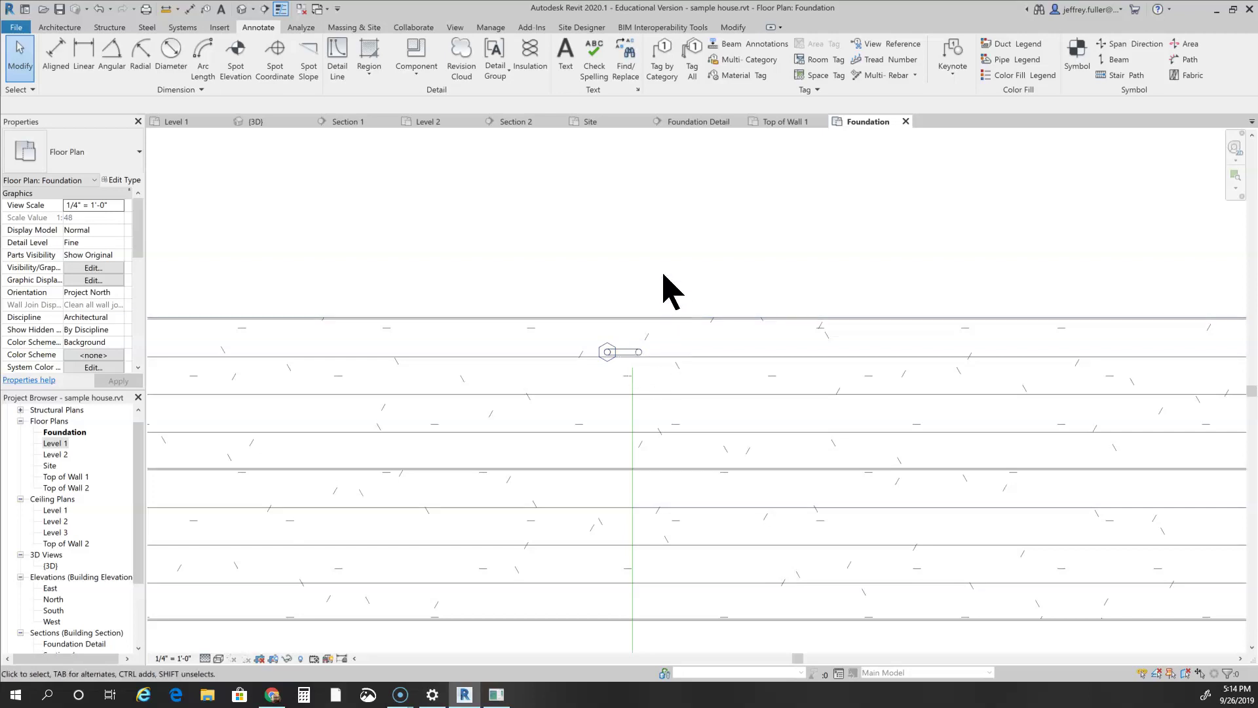
Rotate the copied J-bolt at the green line about 90 degrees clockwise so its head points toward the upper slab edge.
scroll(655, 293, down, 2)
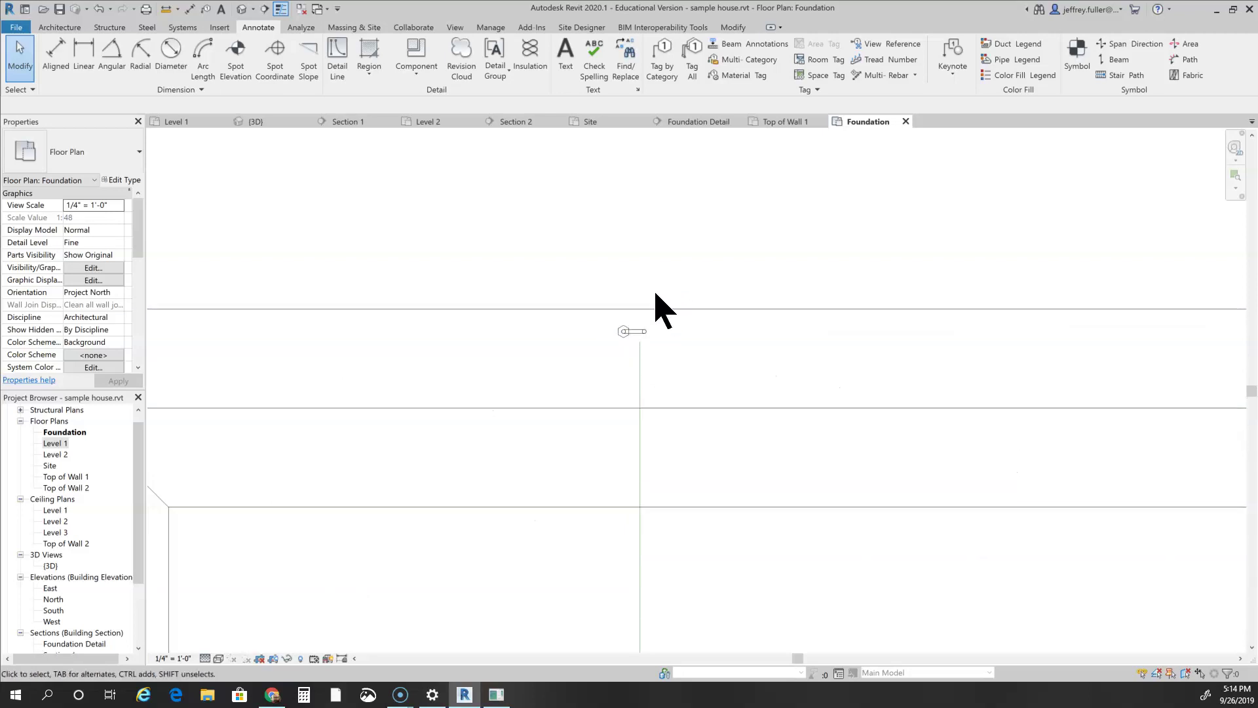
click(641, 332)
click(298, 74)
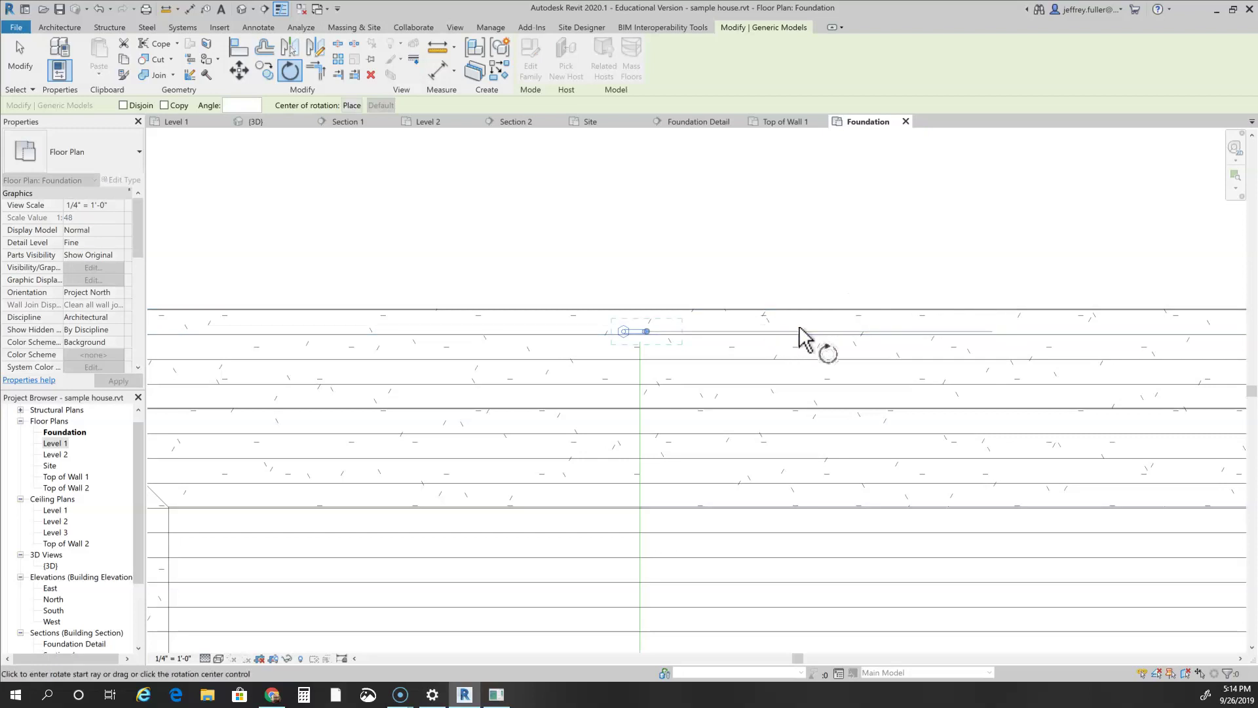
click(863, 330)
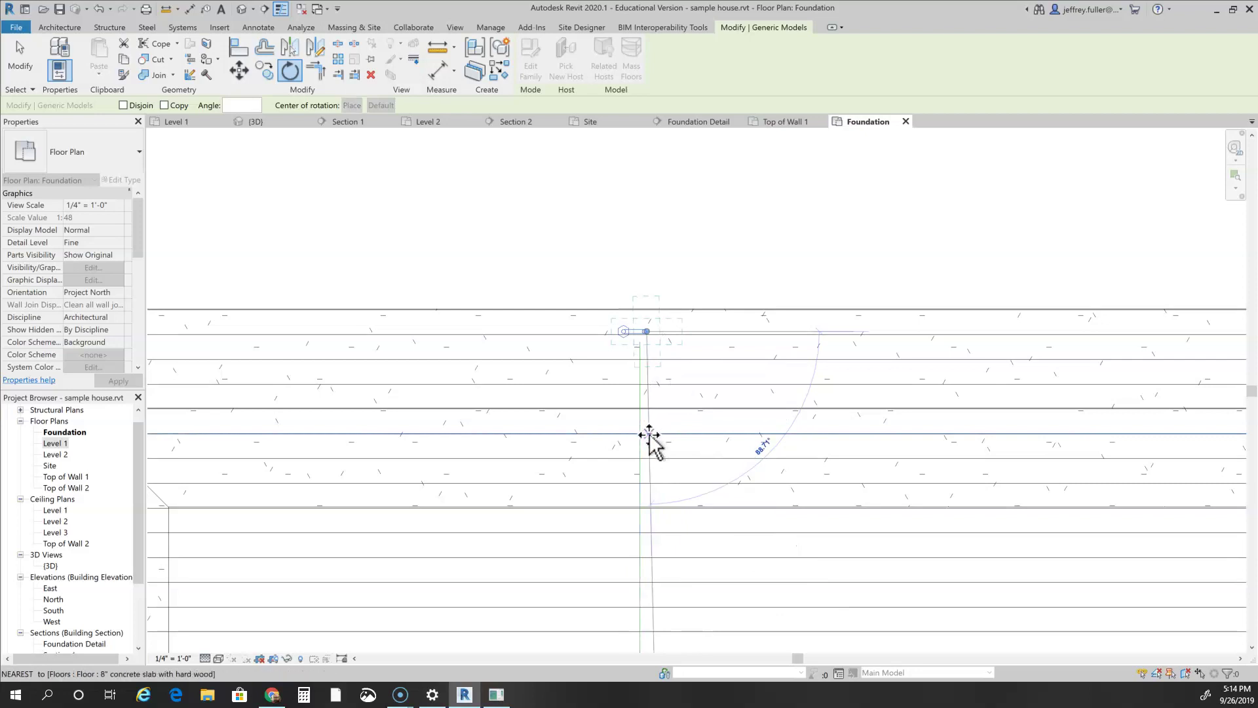
click(649, 482)
click(738, 289)
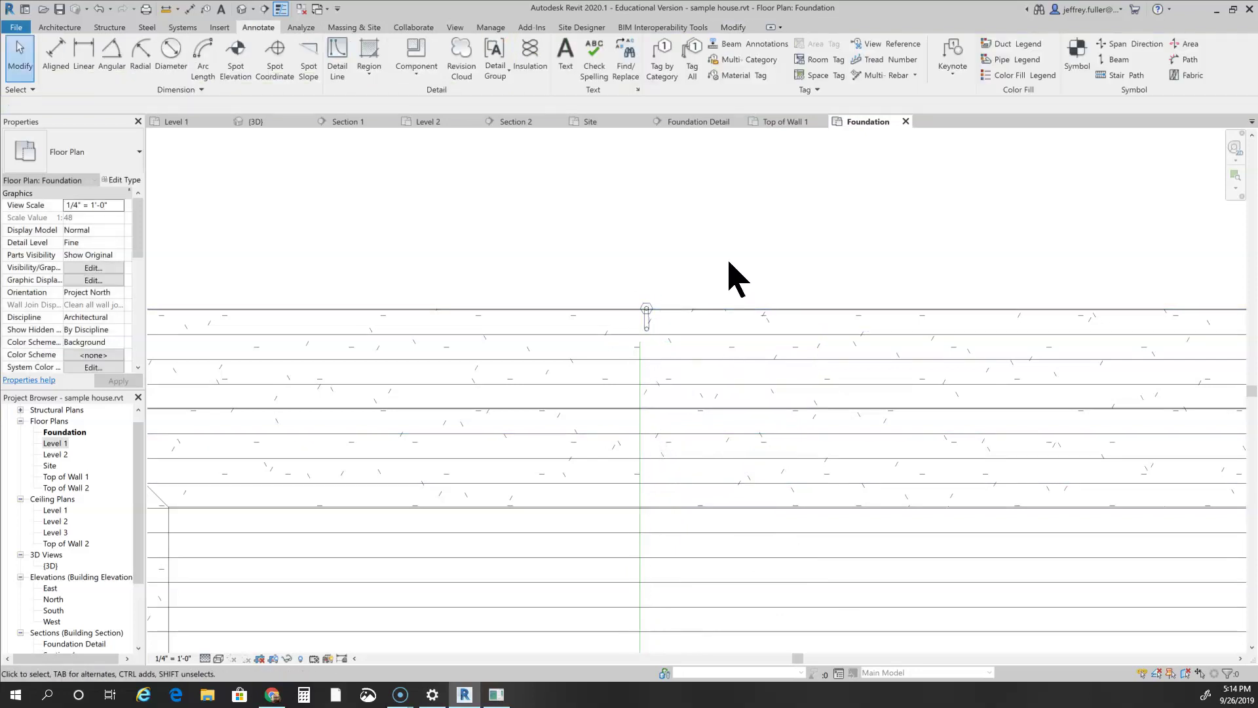
Nudge the rotated J-bolt down so its head sits inside the upper slab edge.
click(647, 321)
key(Down)
key(Down)
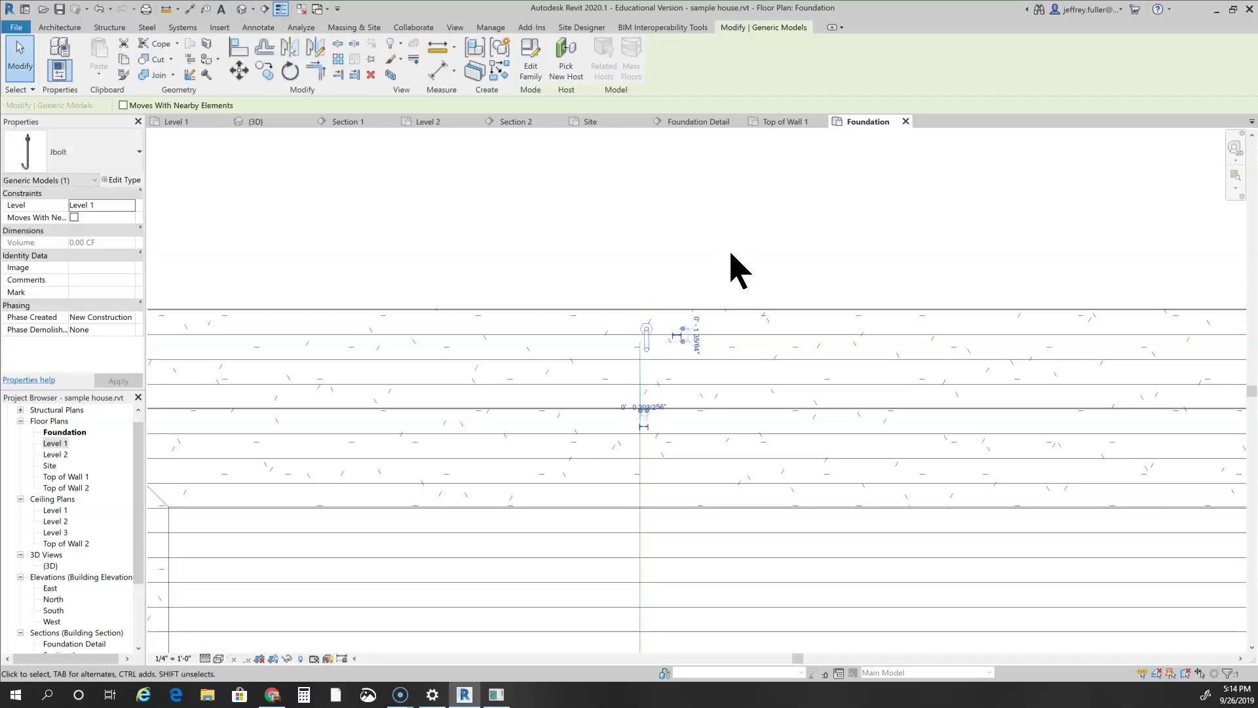
Measure the distance from the slab's left edge to the original J-bolt beside the section marker.
scroll(600, 452, down, 4)
middle_drag(601, 463, 772, 222)
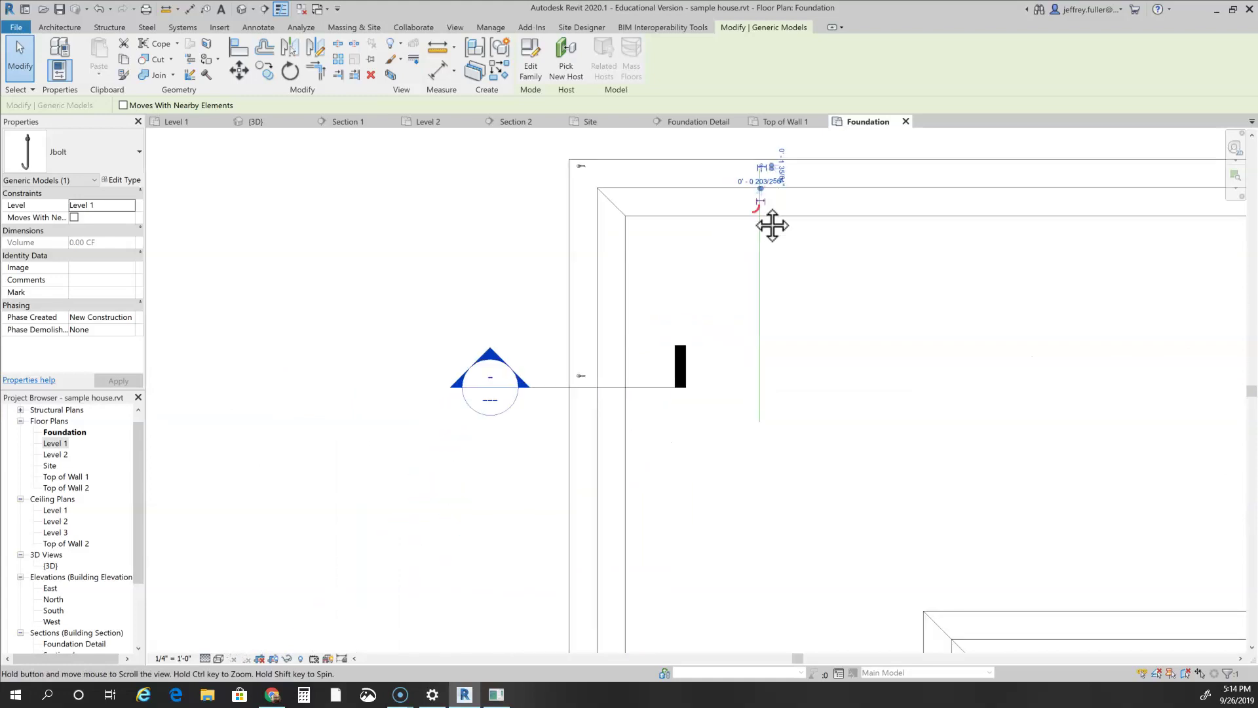
scroll(598, 359, up, 4)
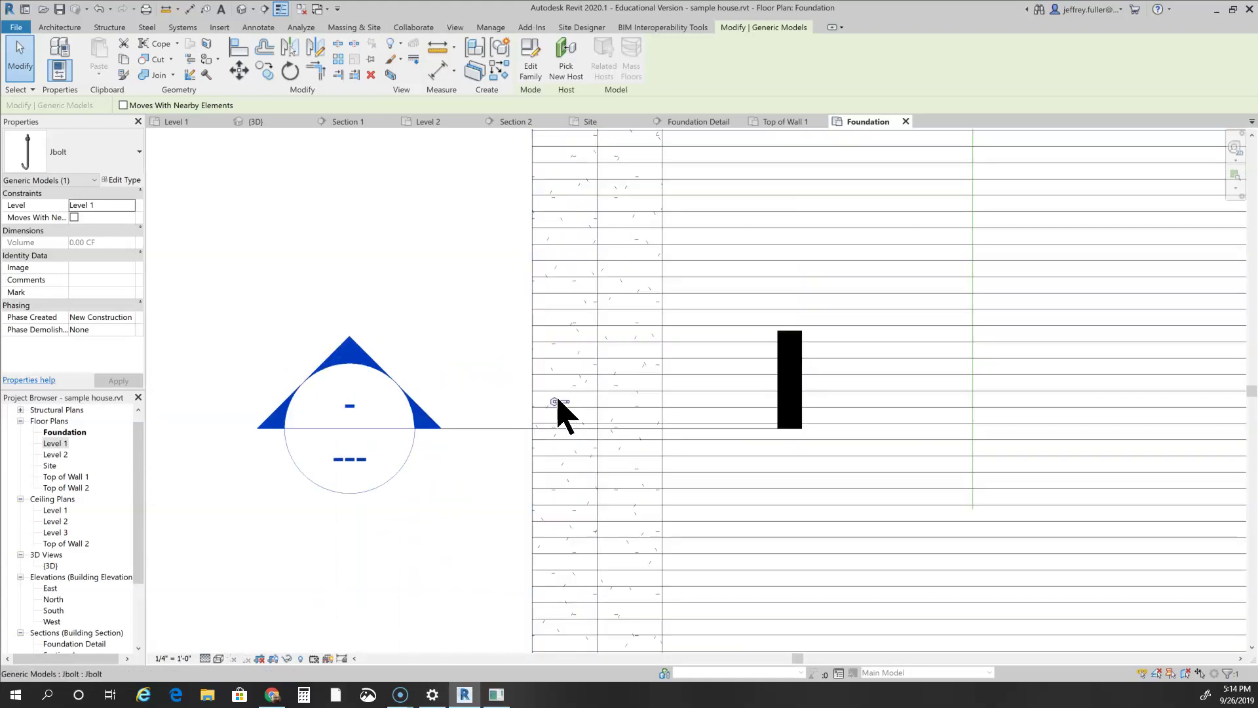
click(437, 48)
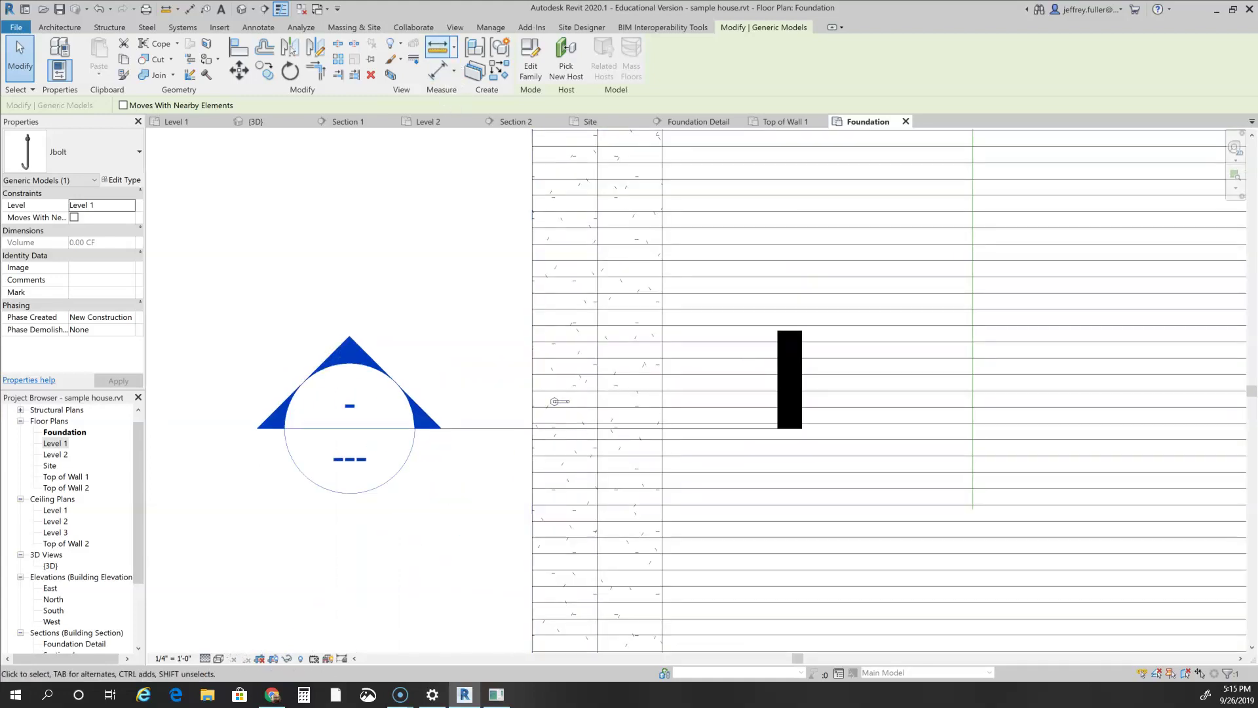
click(532, 403)
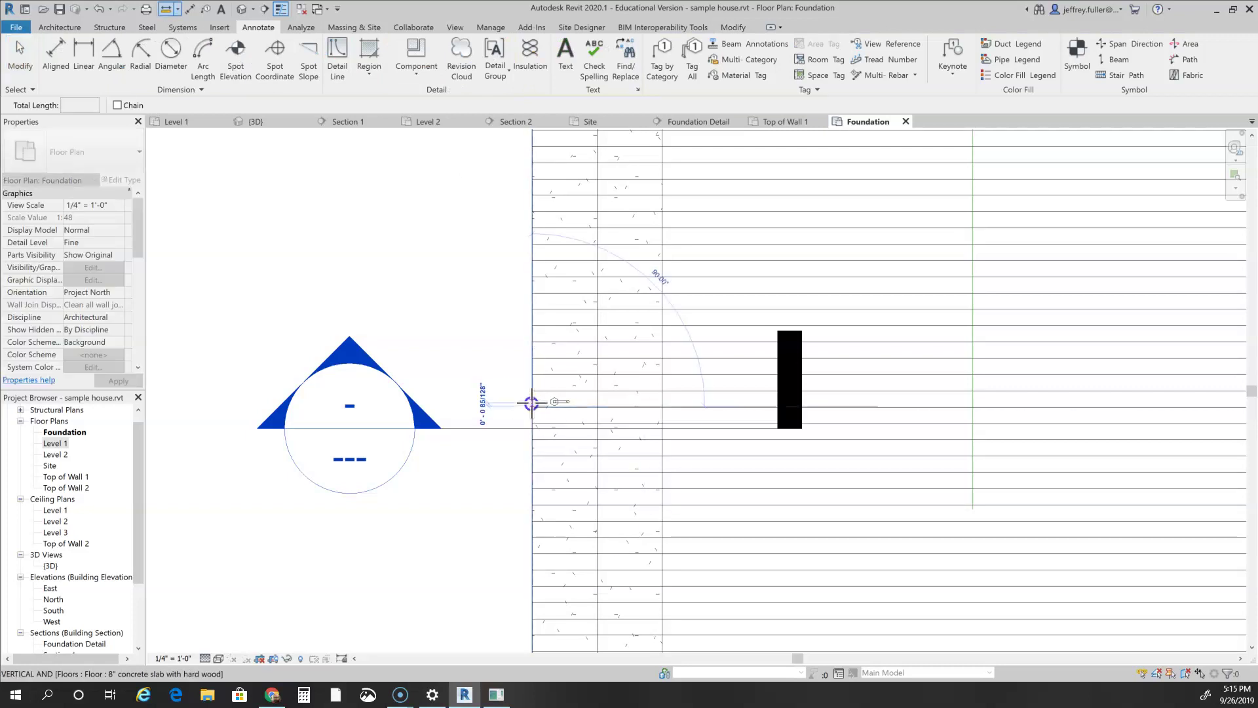
scroll(553, 398, up, 4)
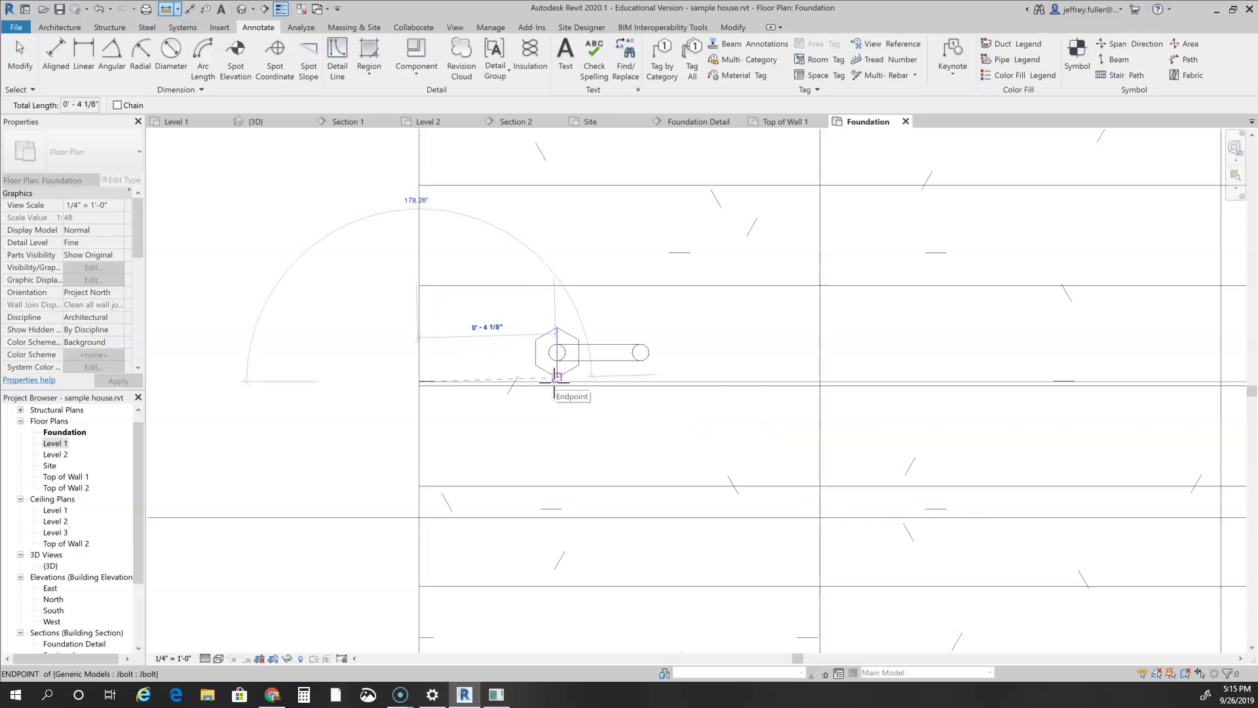
scroll(555, 385, down, 3)
key(Escape)
key(Escape)
scroll(556, 384, down, 2)
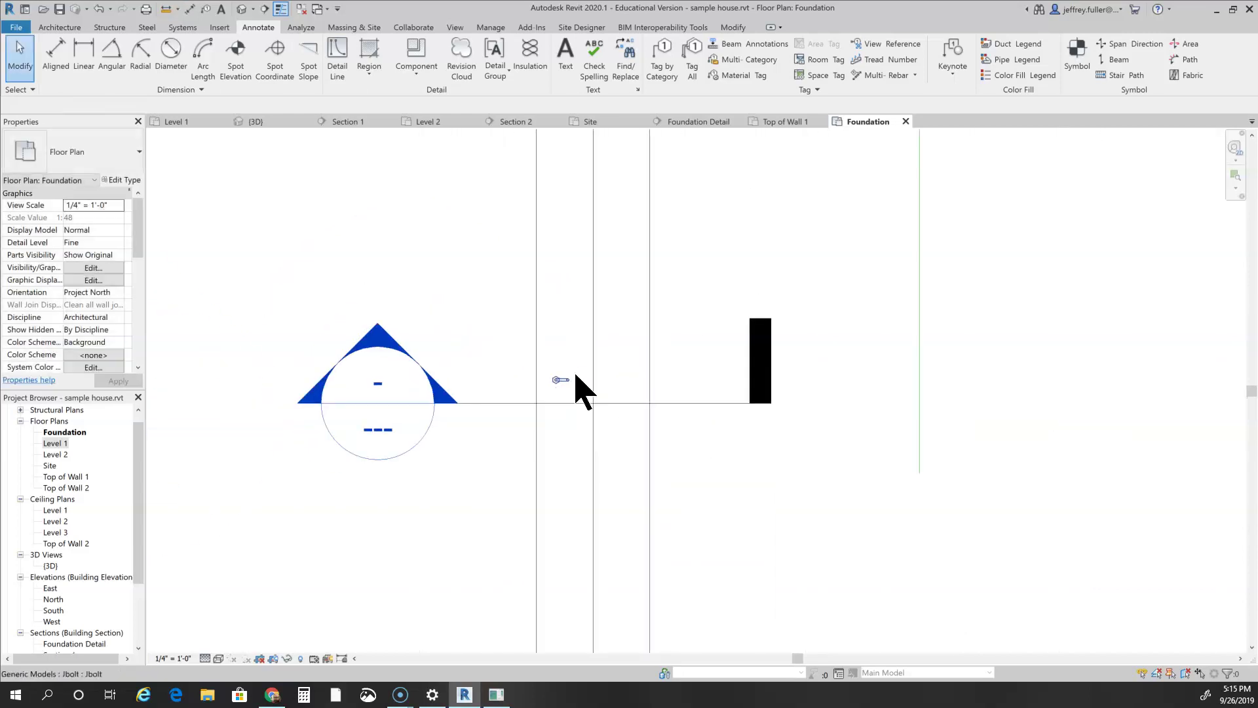
Check the rotated J-bolt's offset by measuring from the upper slab edge to its head.
scroll(703, 397, down, 3)
middle_drag(574, 503, 562, 514)
mouse_move(742, 319)
middle_down()
mouse_move(505, 441)
mouse_move(629, 424)
middle_up()
scroll(533, 407, up, 5)
click(564, 364)
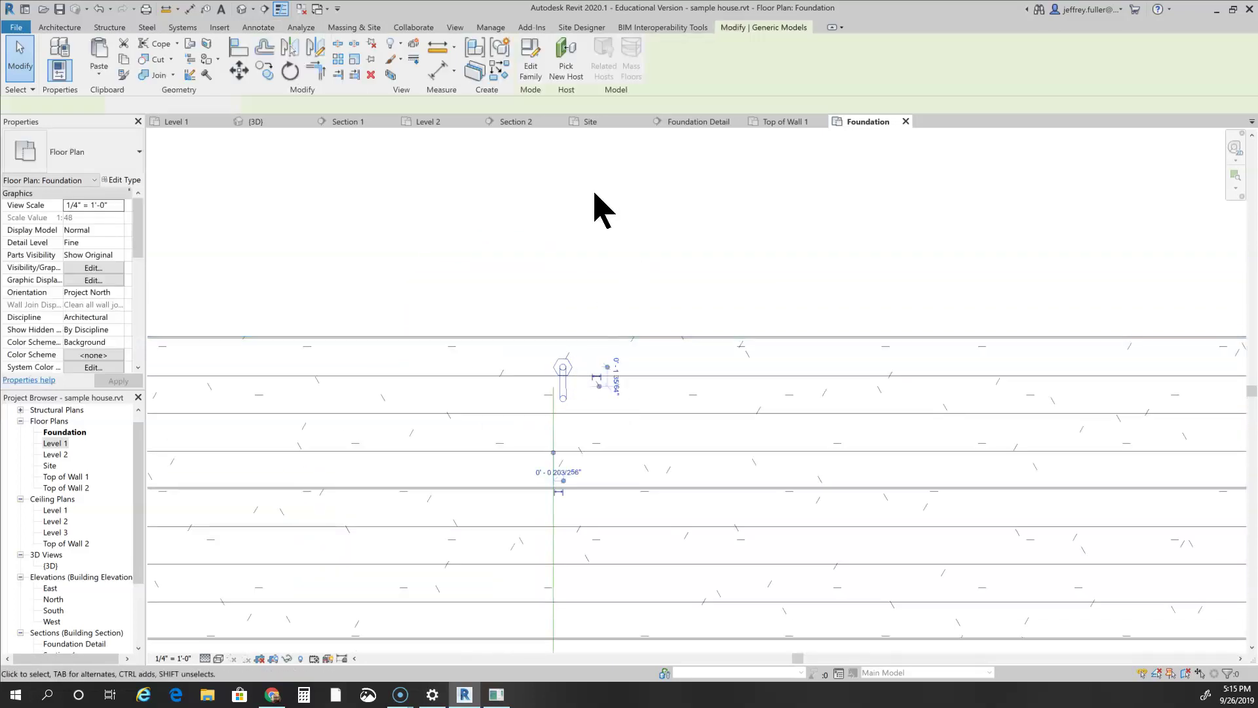
click(574, 188)
click(166, 9)
click(565, 336)
key(Escape)
key(Escape)
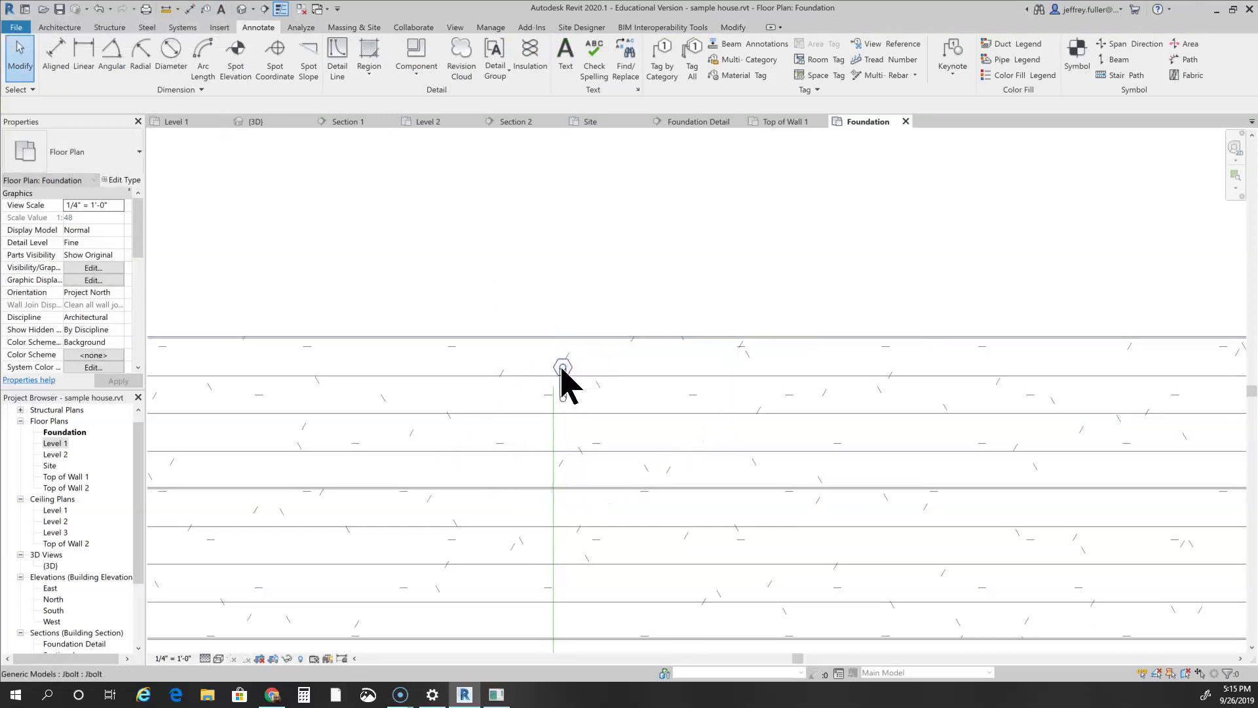
Nudge the rotated J-bolt at the green line down four increments, farther inside the upper slab edge.
click(561, 380)
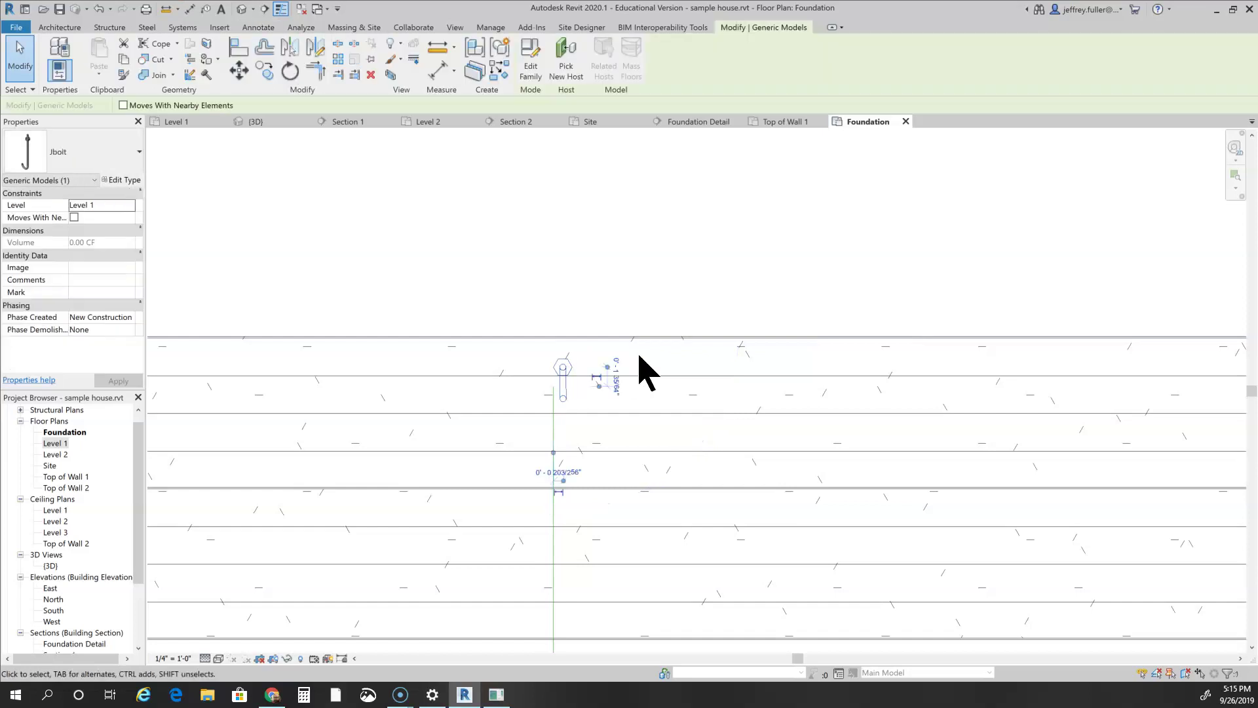
key(Down)
key(Down)
key(Down)
key(Down)
key(Escape)
Check the spacing between the J-bolt at the slab's upper-left corner and the green line.
scroll(678, 425, down, 4)
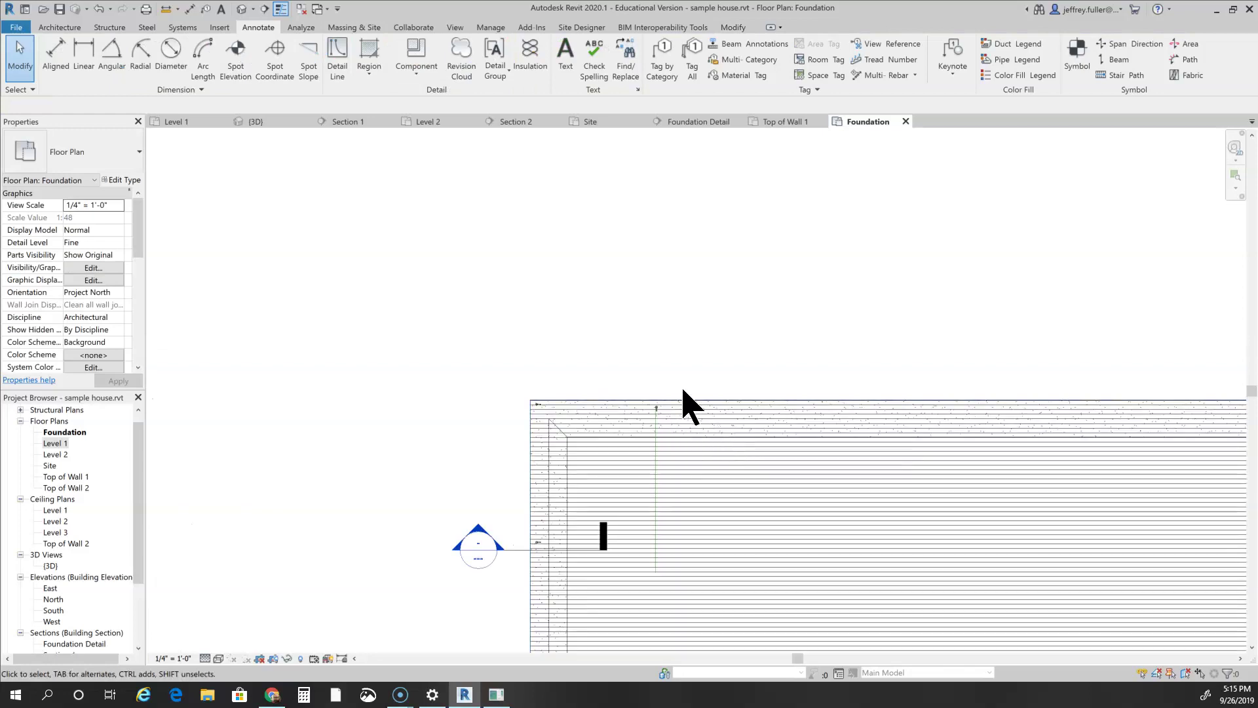
scroll(688, 419, up, 3)
middle_drag(745, 441, 582, 423)
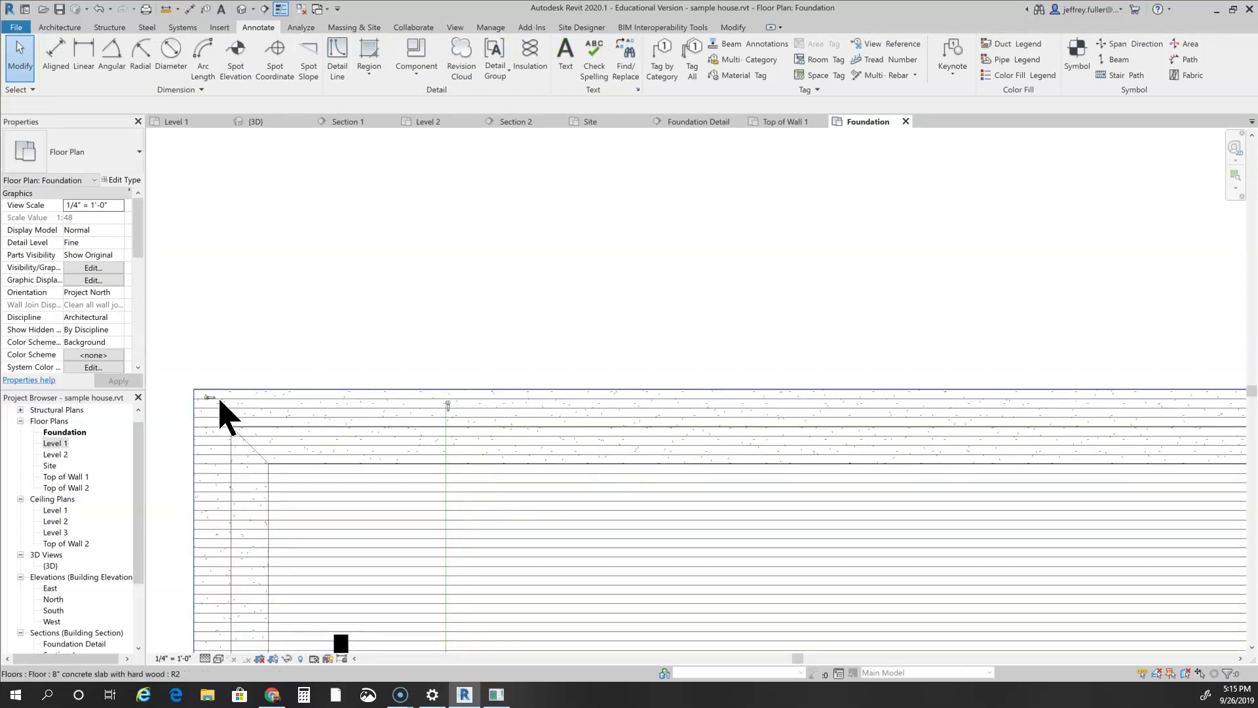
click(207, 405)
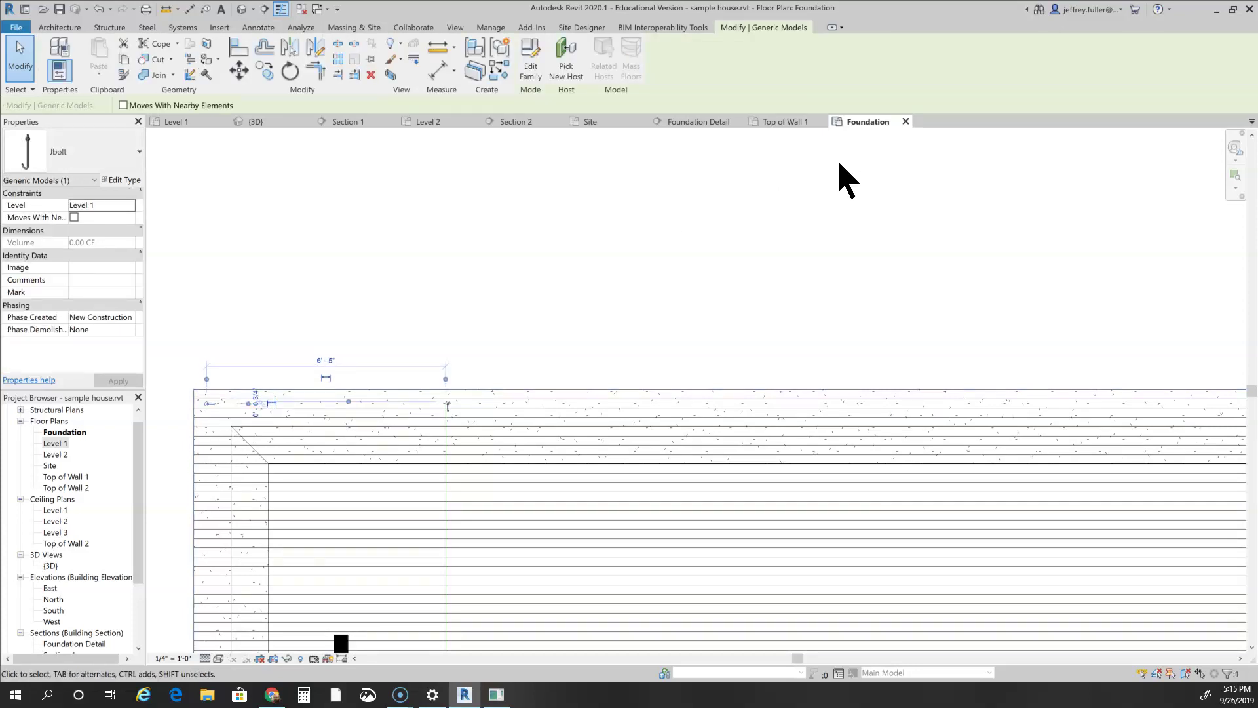
click(665, 285)
scroll(337, 244, down, 3)
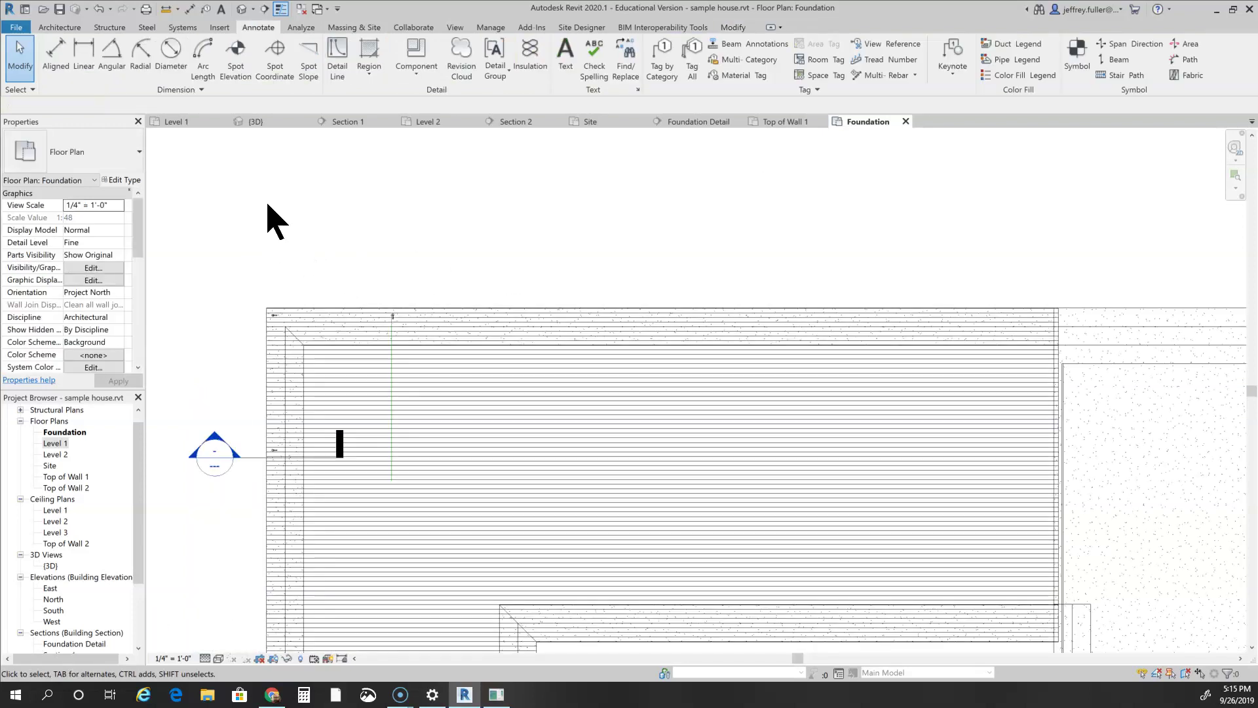
Turn the Walls category back on in the Foundation plan's visibility/graphic overrides.
click(95, 268)
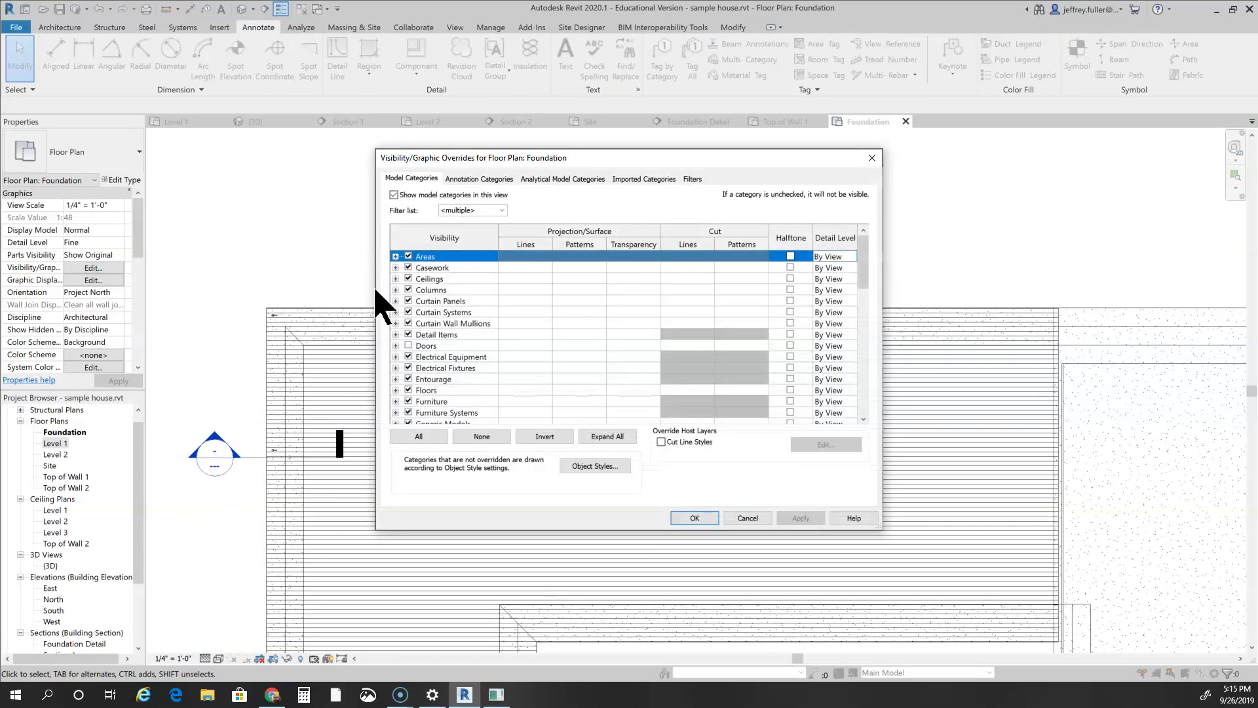
scroll(485, 393, down, 5)
scroll(528, 386, down, 6)
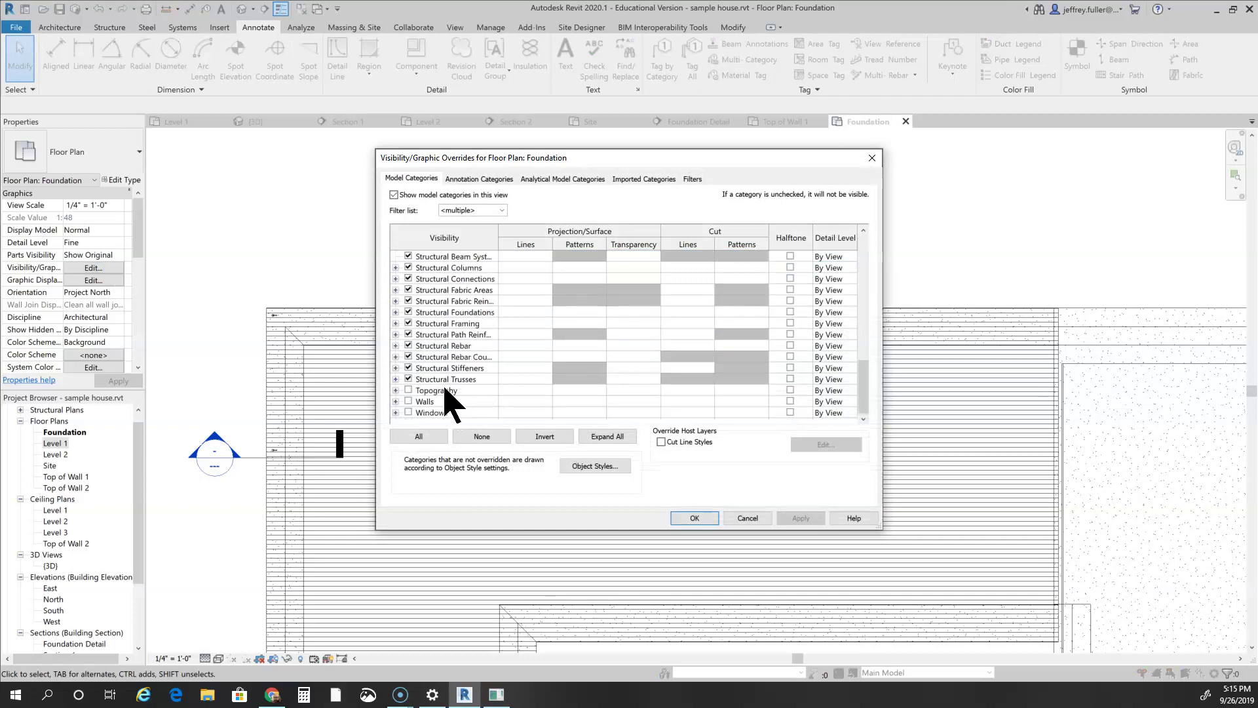
click(408, 401)
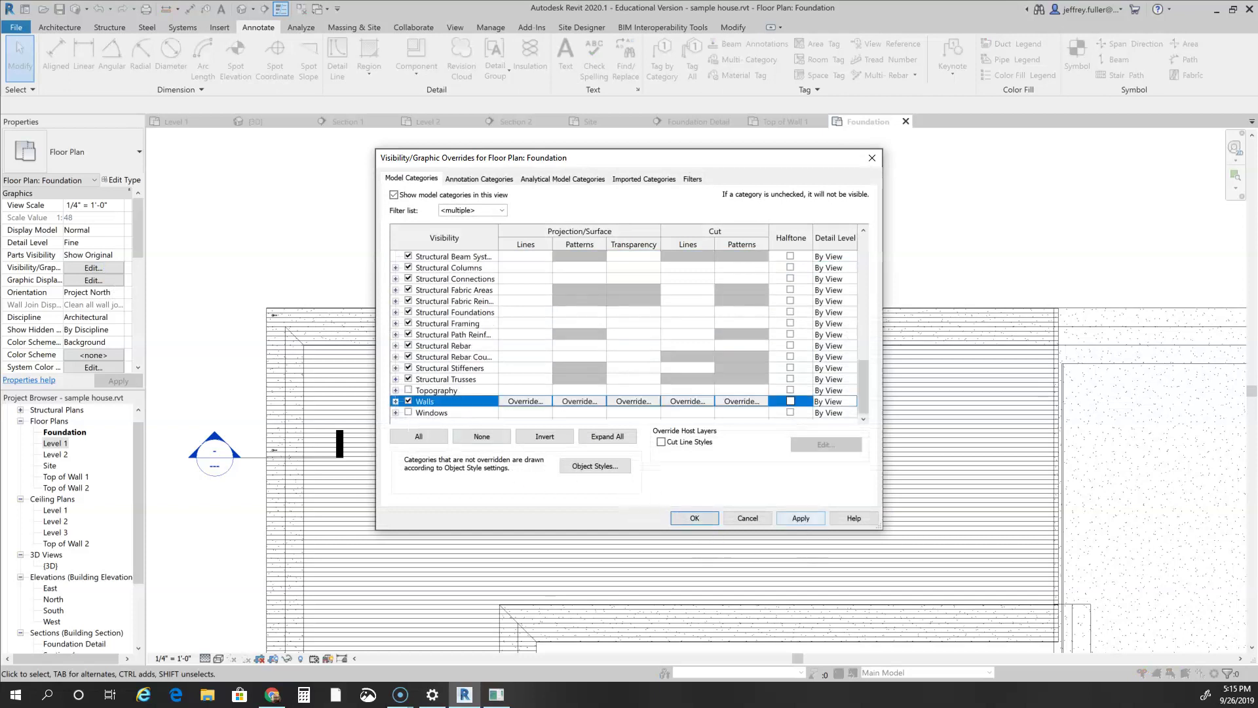
click(697, 518)
Examine how the rotated J-bolt at the green line sits relative to the layers of the upper exterior wall.
scroll(366, 316, up, 5)
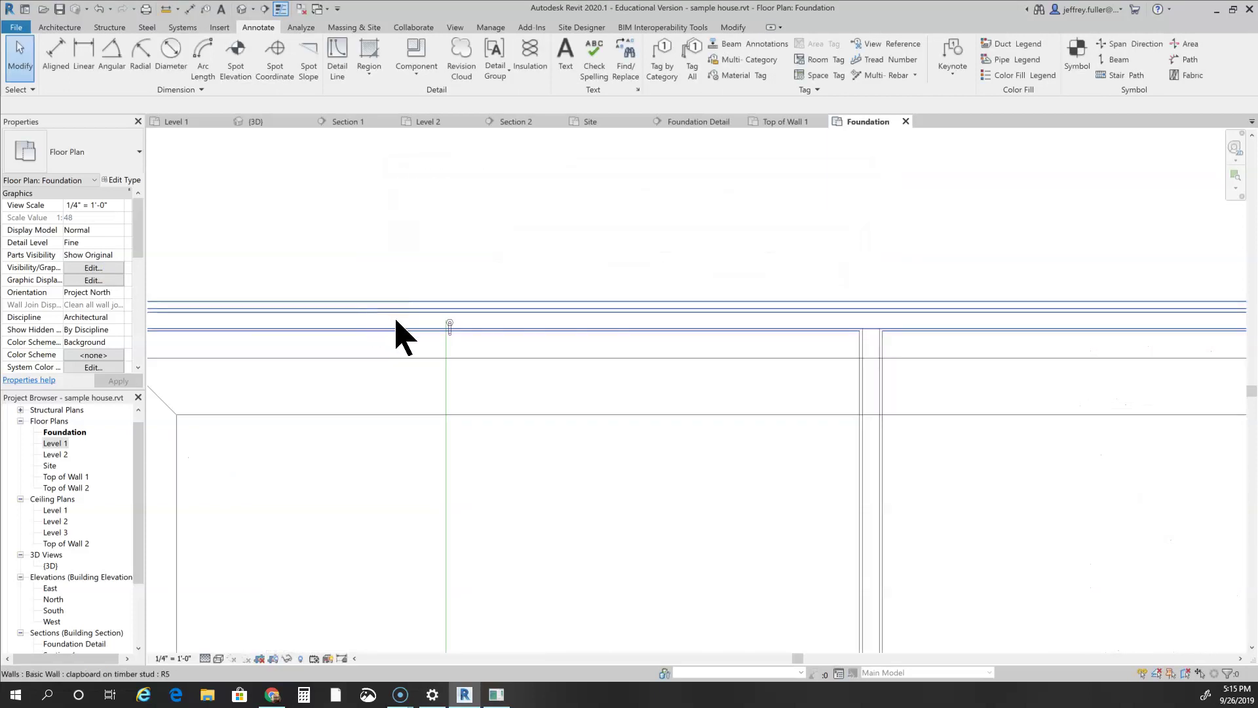
scroll(462, 331, down, 3)
middle_drag(606, 394, 466, 415)
scroll(387, 360, up, 4)
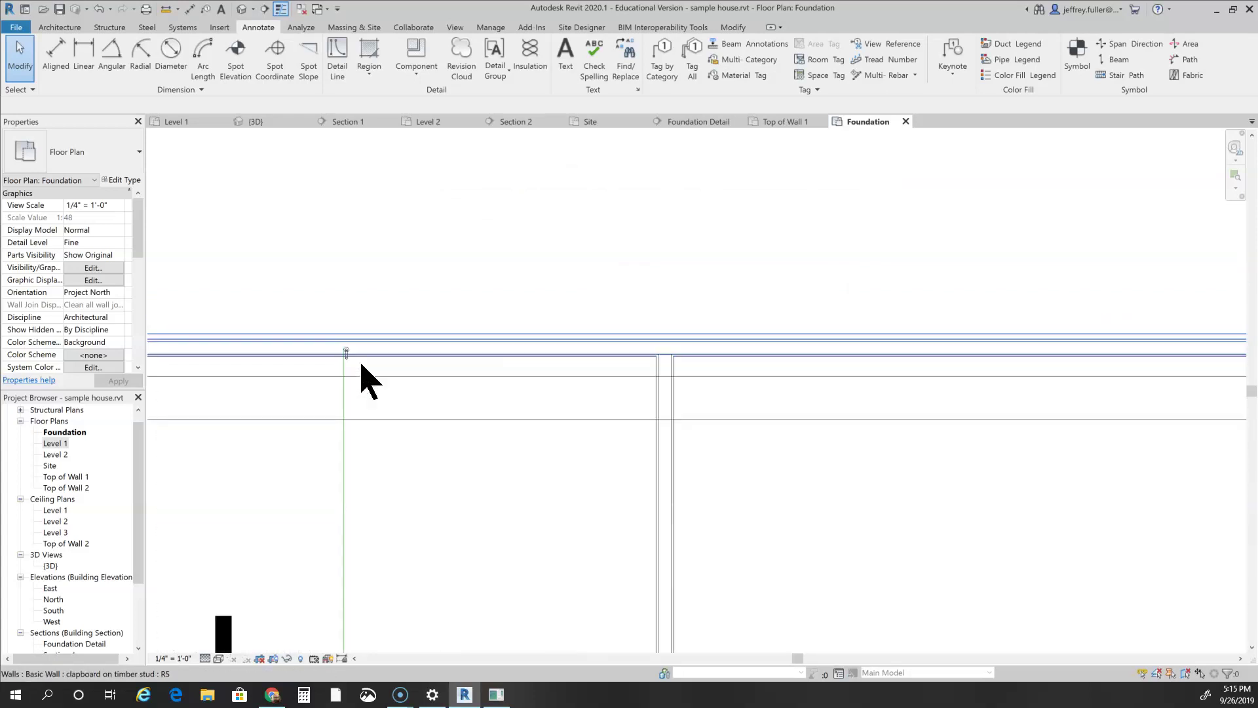
click(382, 343)
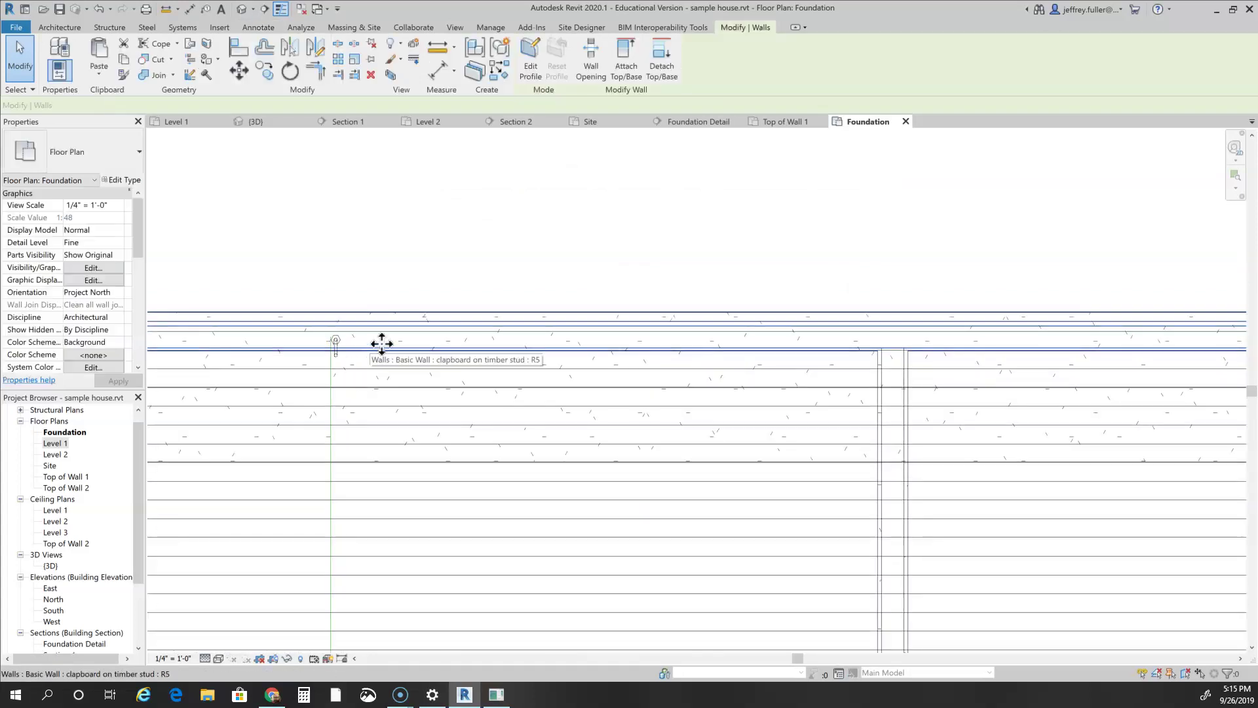
key(Escape)
click(339, 345)
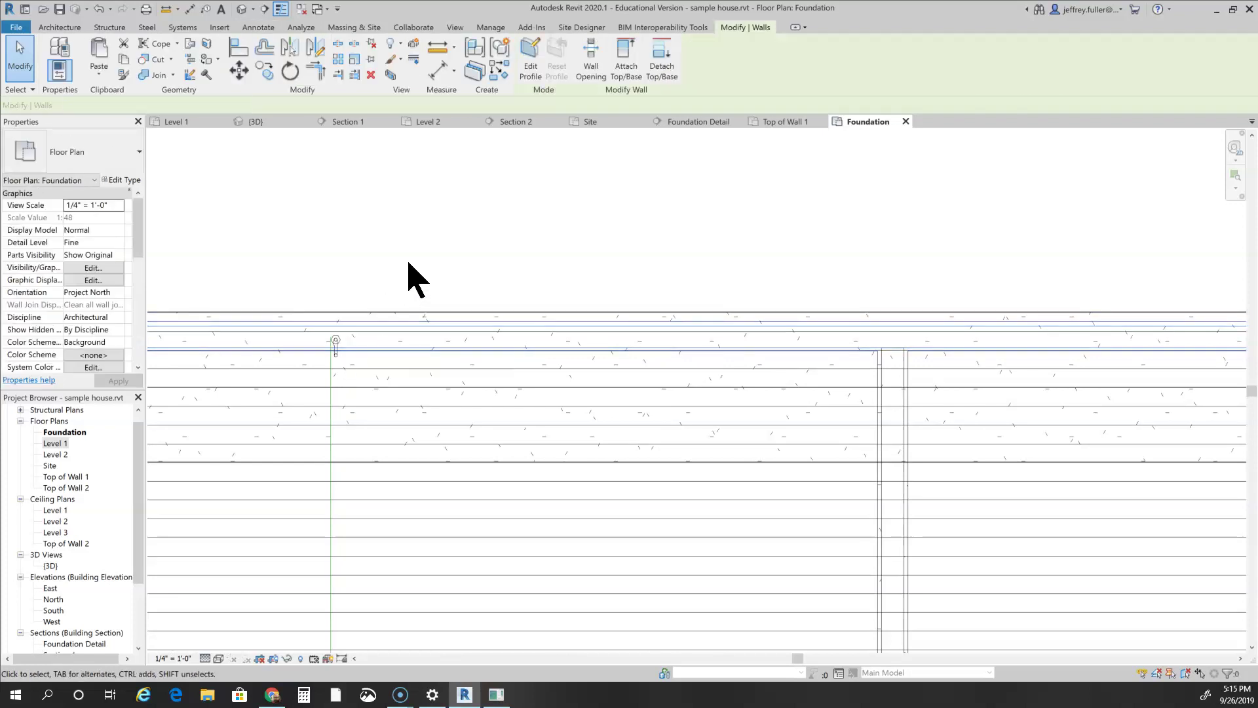
scroll(365, 384, up, 3)
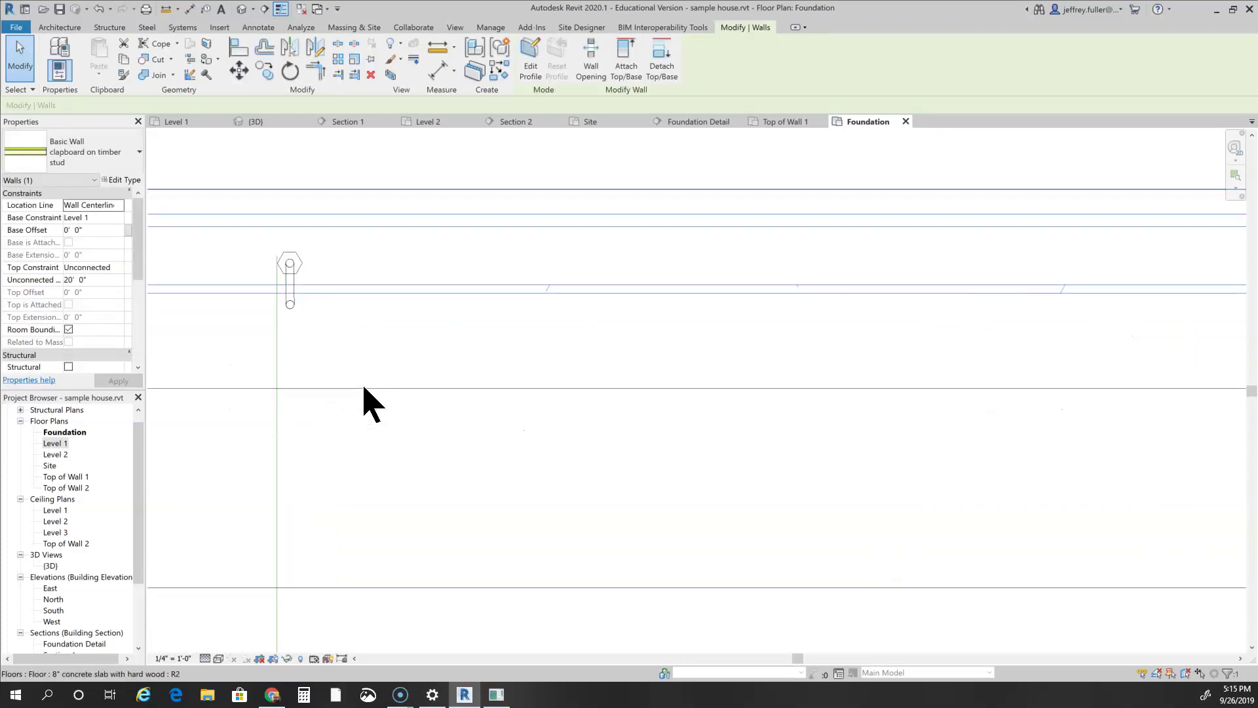
Copy the J-bolt at the green line horizontally along the upper wall, placing two copies about 6'-6" apart on either side of the interior wall.
click(296, 269)
click(264, 78)
scroll(557, 340, down, 4)
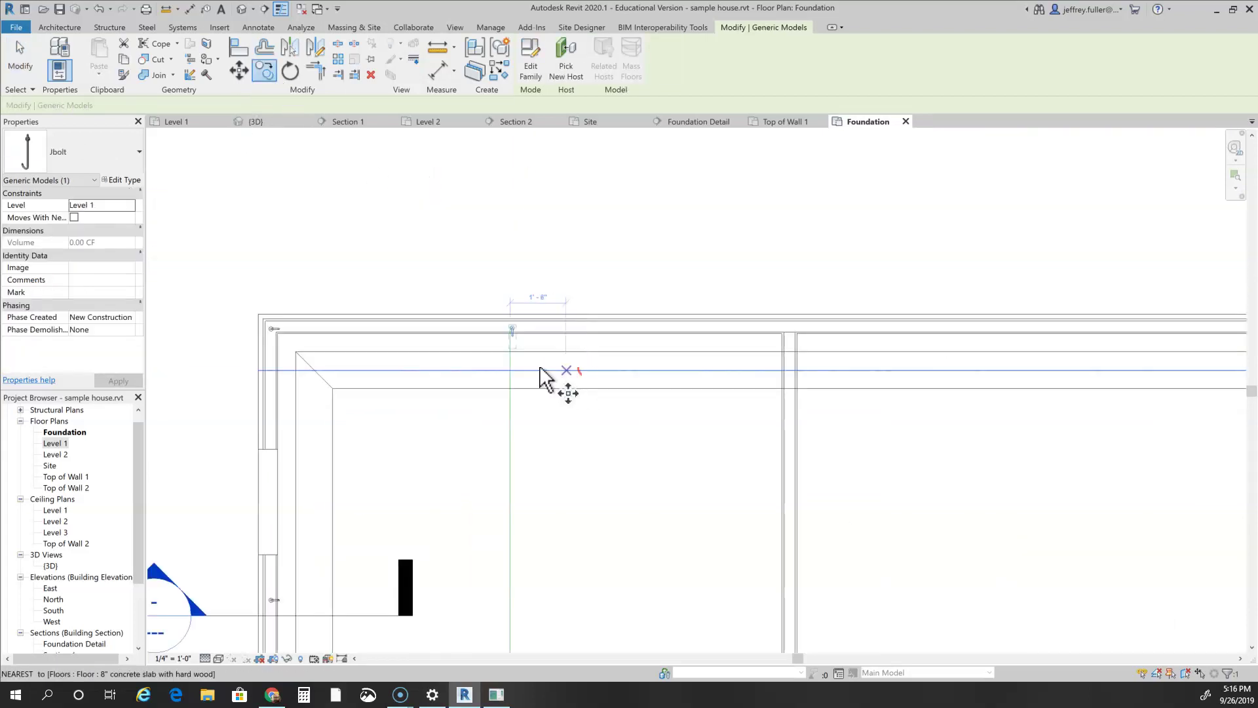
scroll(505, 337, up, 3)
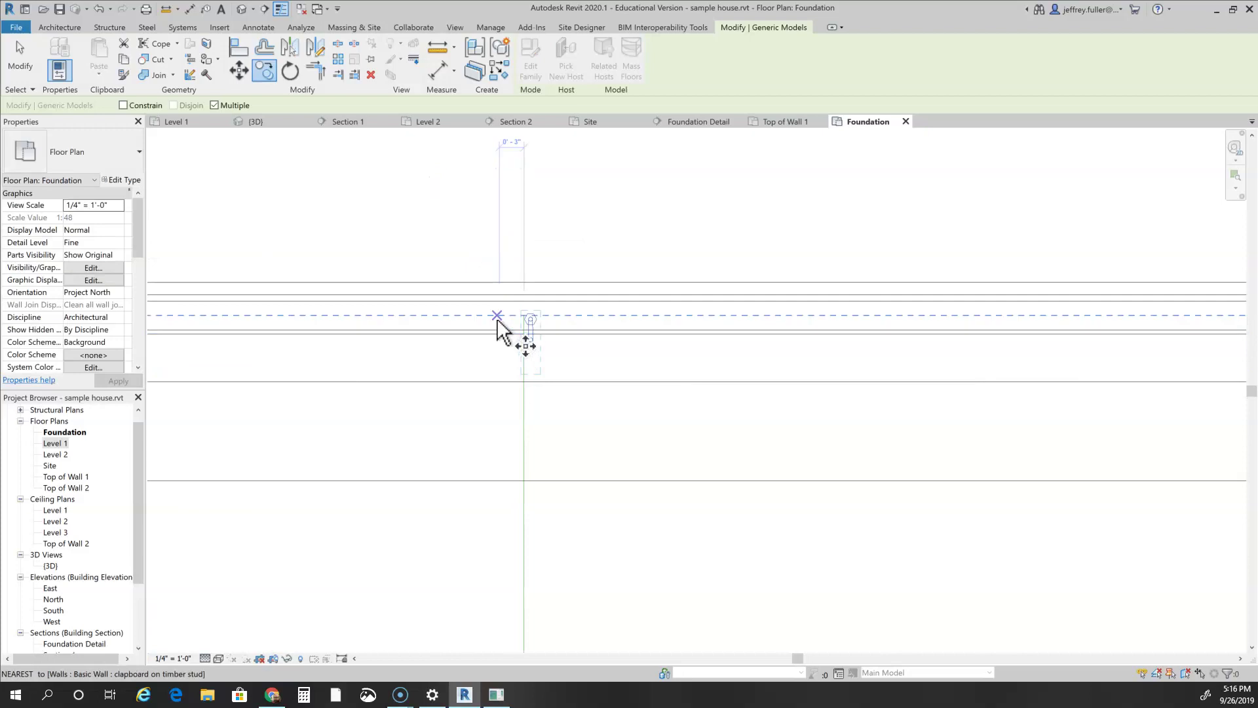
click(532, 319)
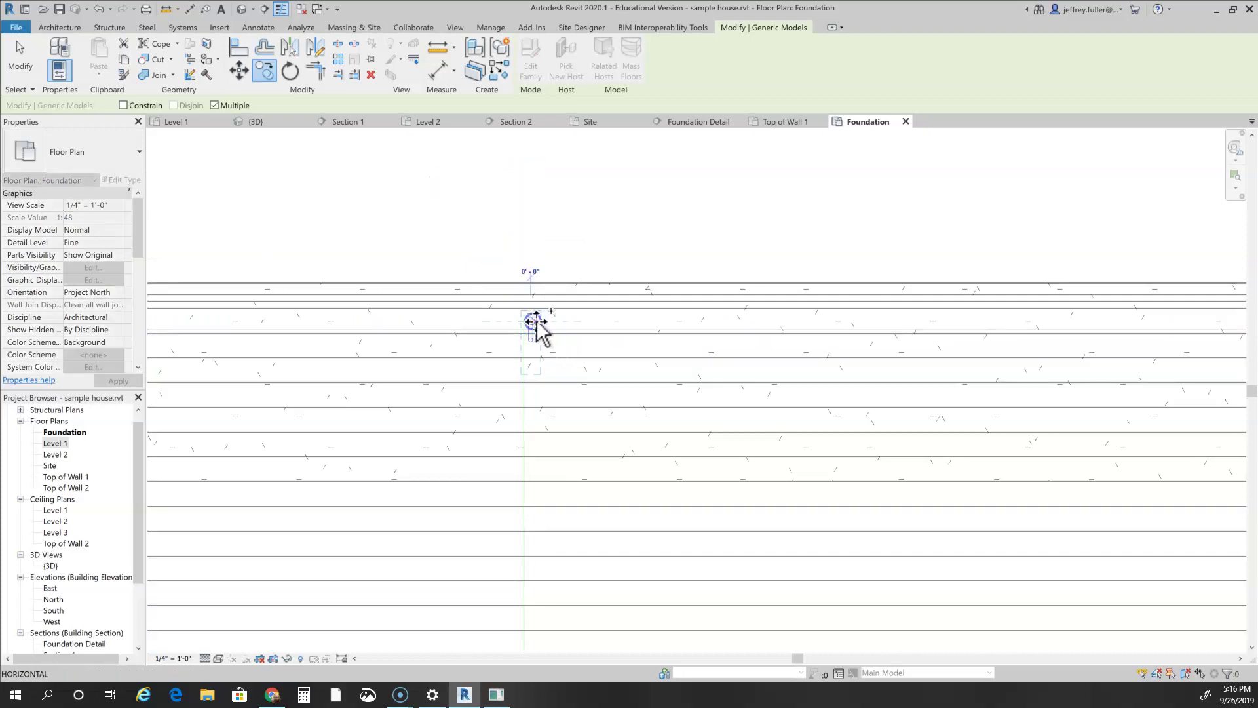
scroll(740, 371, down, 3)
scroll(416, 371, up, 5)
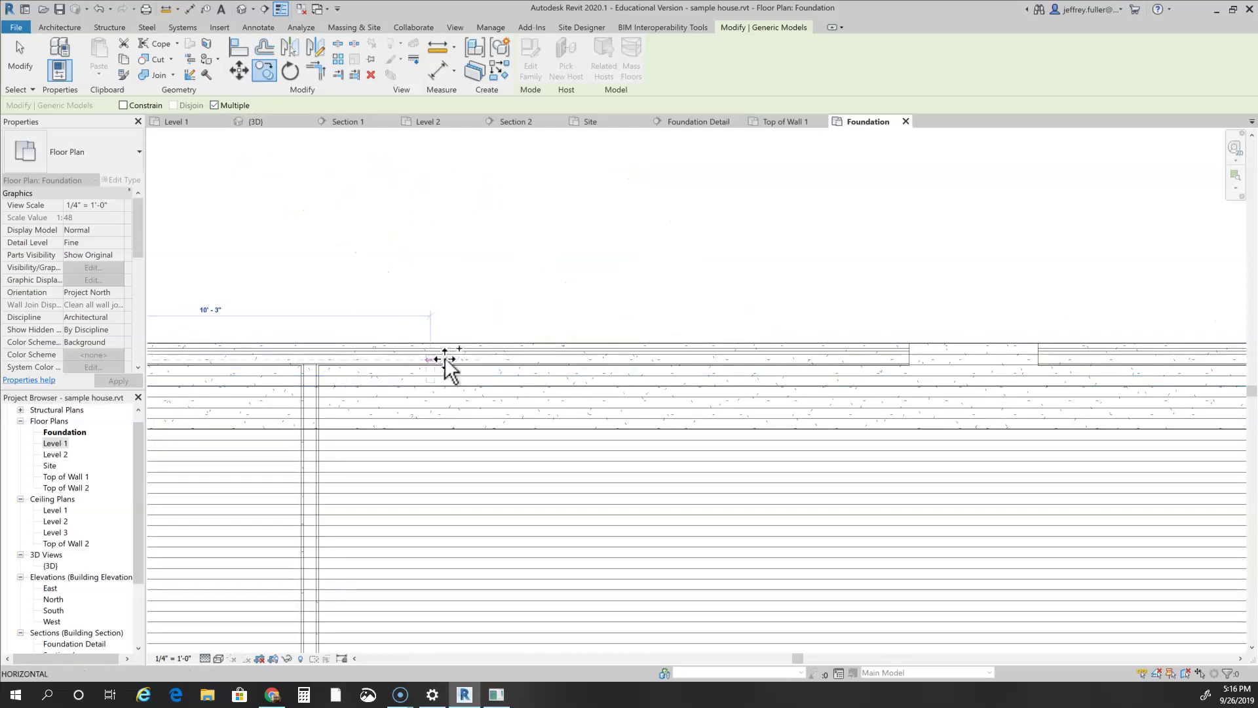
middle_drag(385, 351, 654, 378)
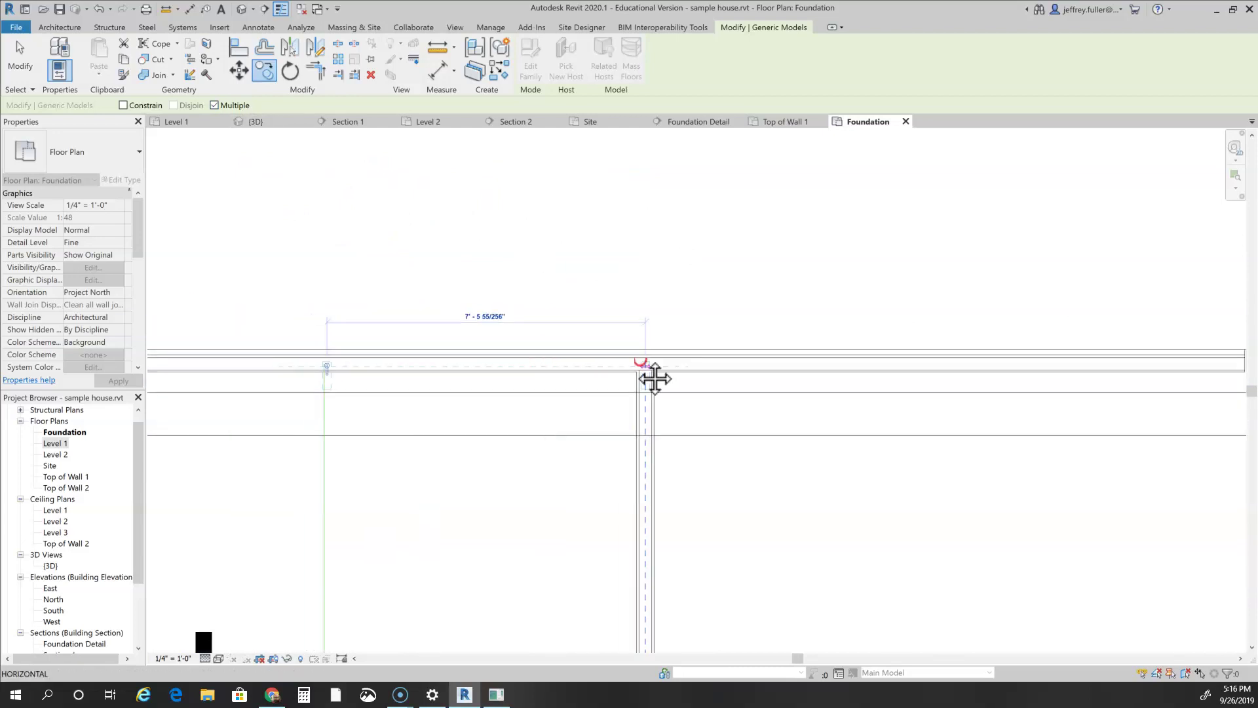
click(590, 367)
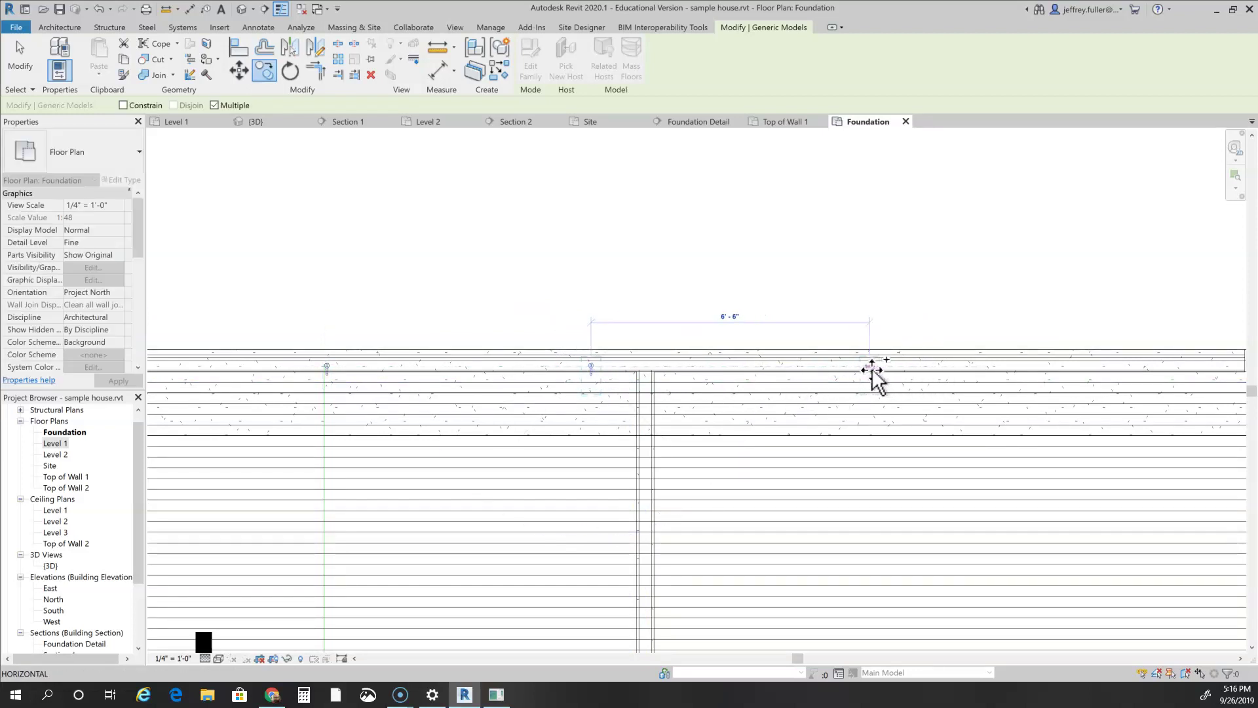
click(871, 371)
Place two more J-bolt copies along the upper wall, one on each side of the wall opening.
middle_drag(1032, 388, 461, 391)
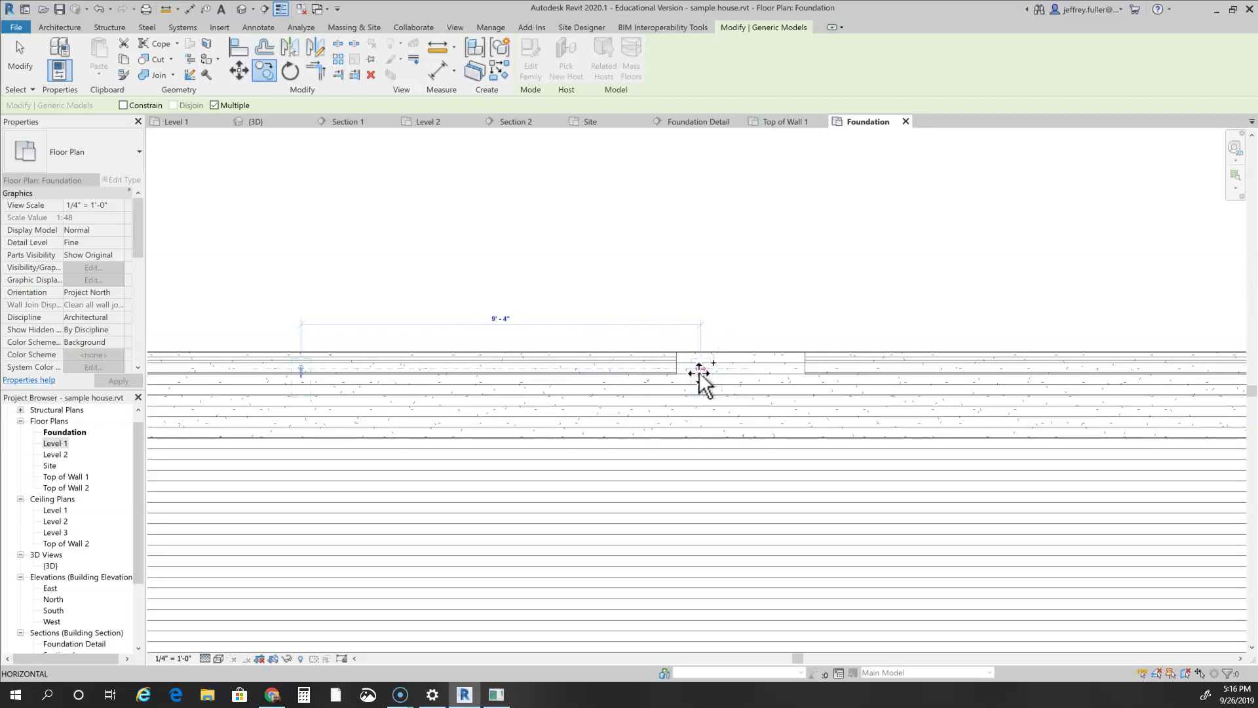
click(590, 368)
click(863, 368)
Place six more J-bolt copies along the upper wall, about 5'-6" to 6' apart, ending at the garage's upper-right corner.
scroll(997, 376, down, 1)
scroll(998, 377, down, 4)
middle_drag(1020, 418, 432, 472)
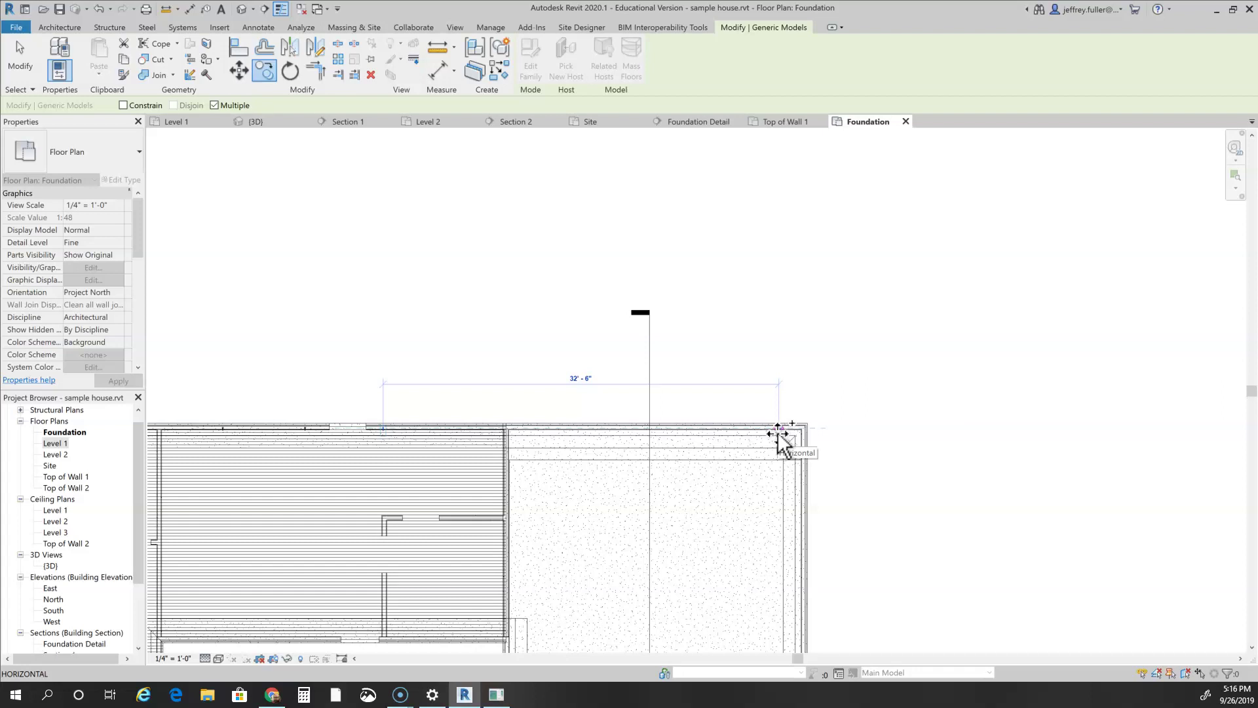
scroll(721, 479, down, 3)
scroll(633, 463, up, 3)
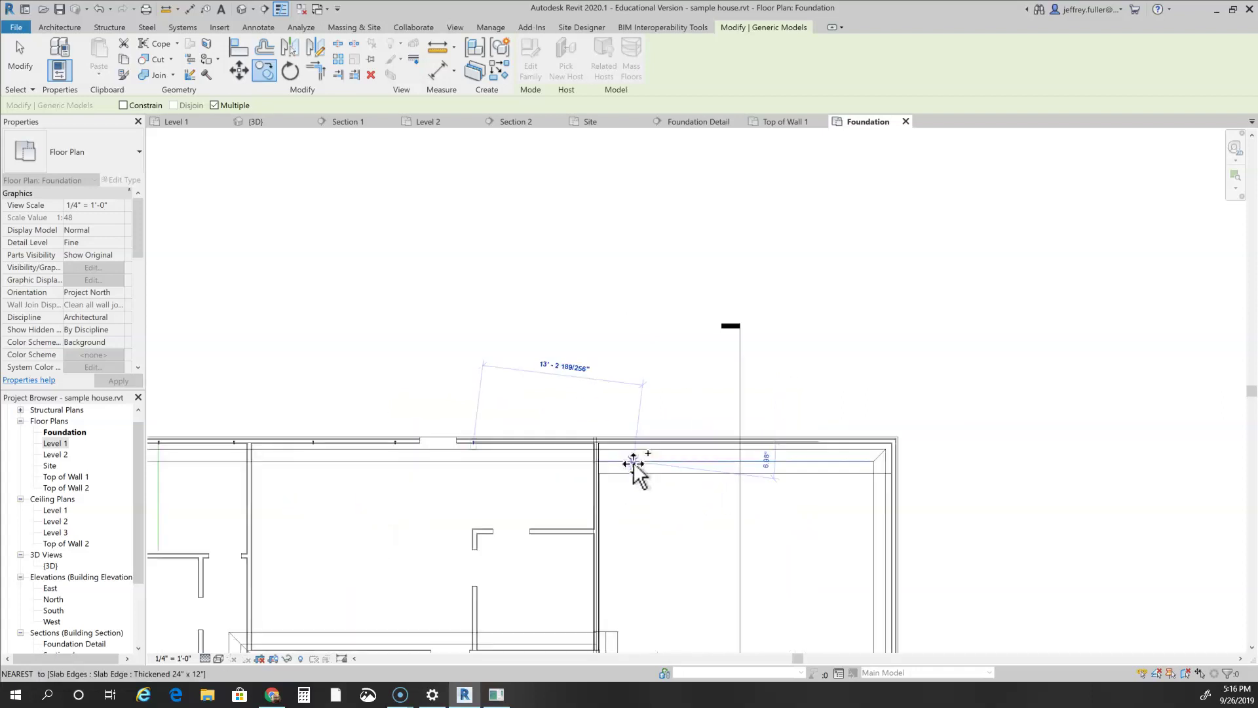
scroll(633, 464, up, 2)
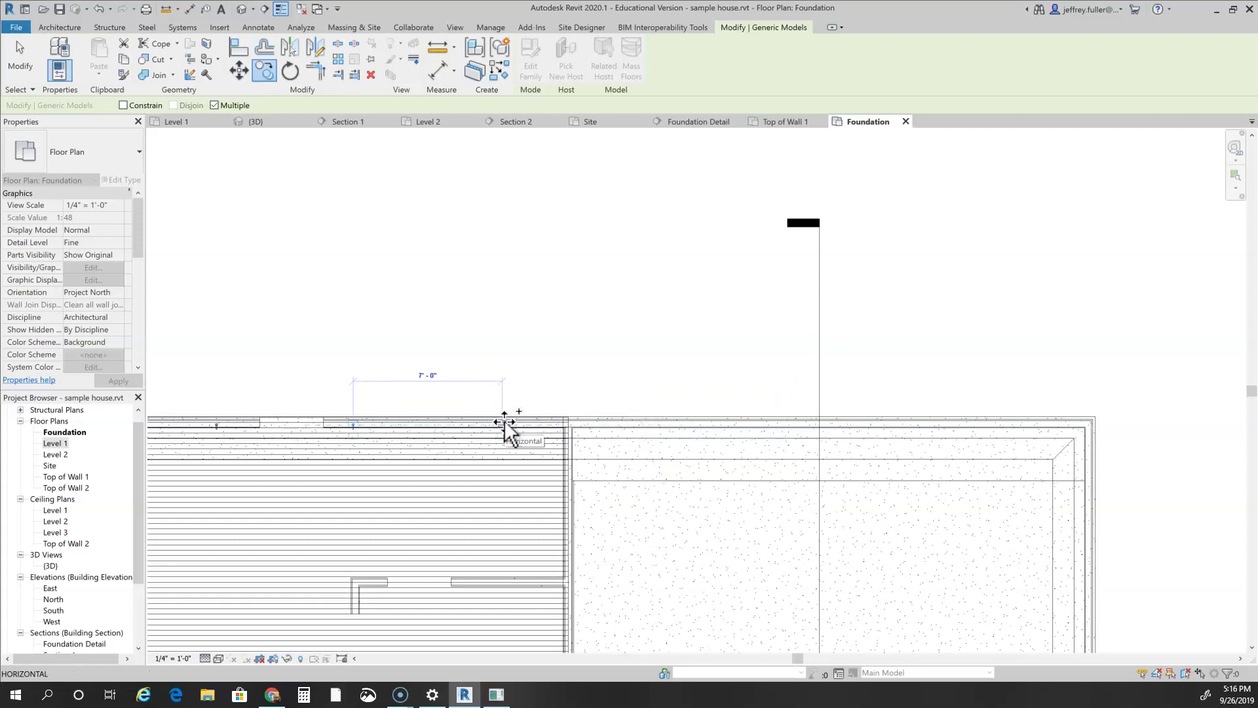
click(485, 423)
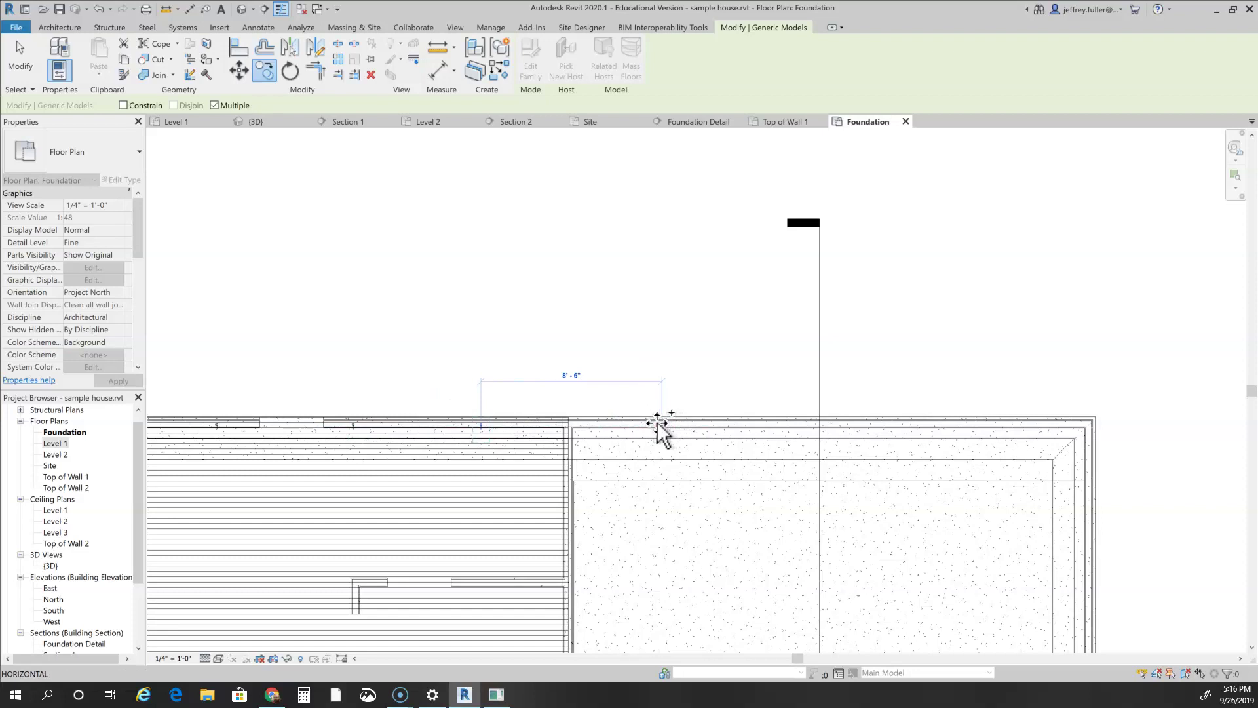
click(596, 424)
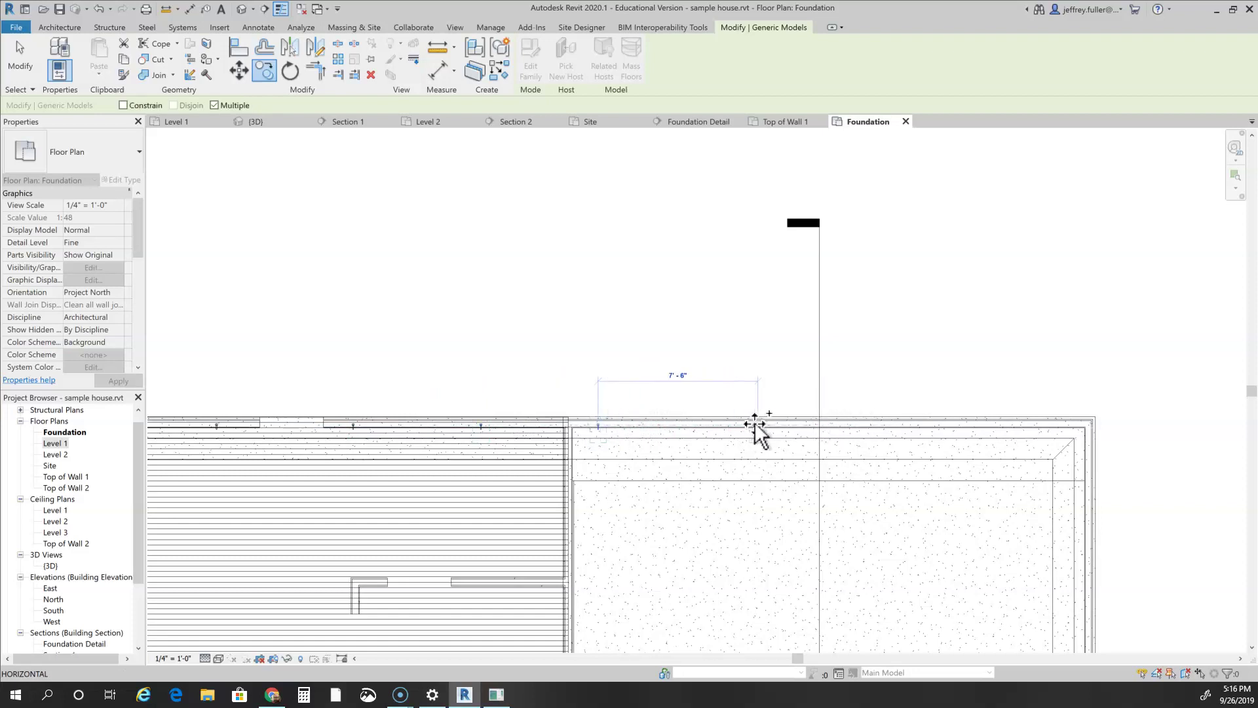
click(728, 424)
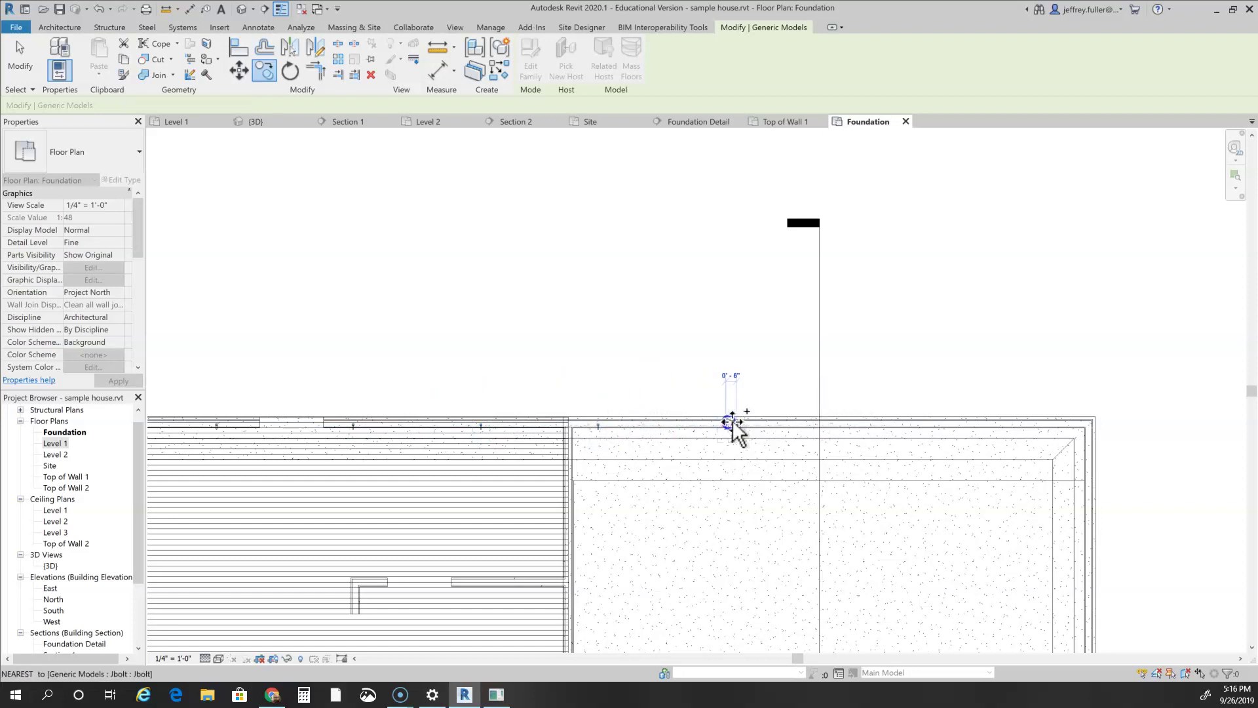
click(843, 424)
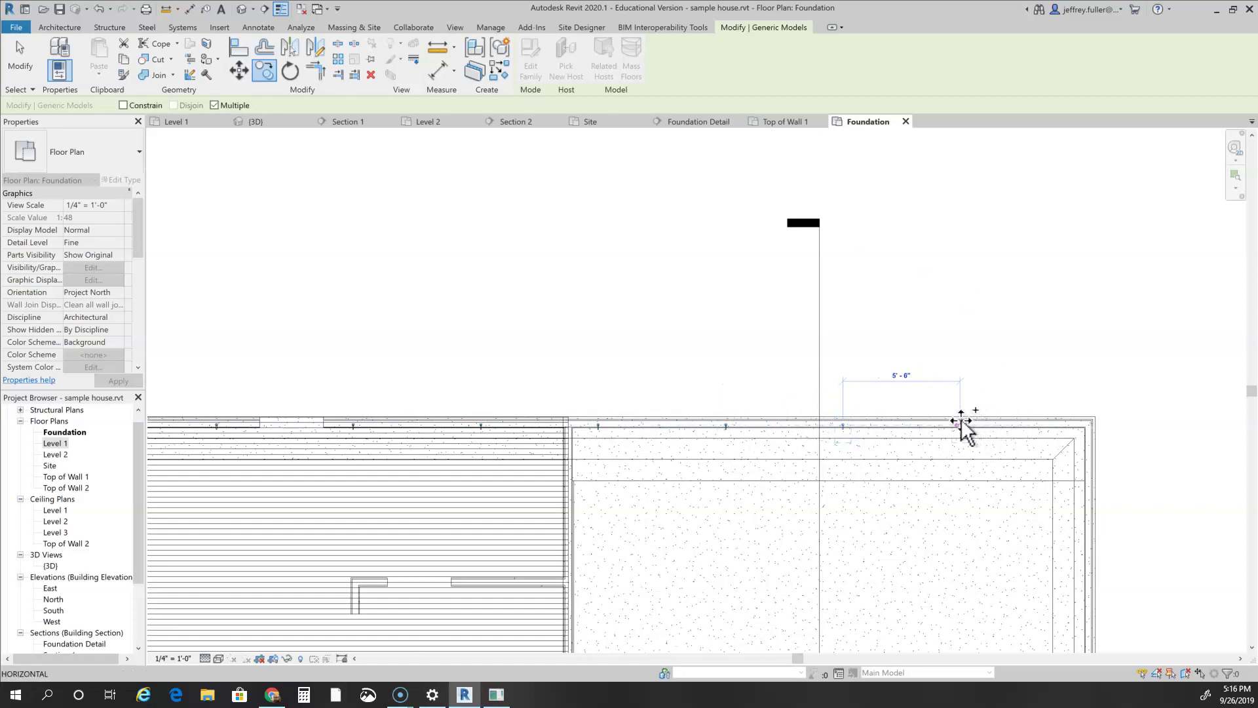
click(970, 424)
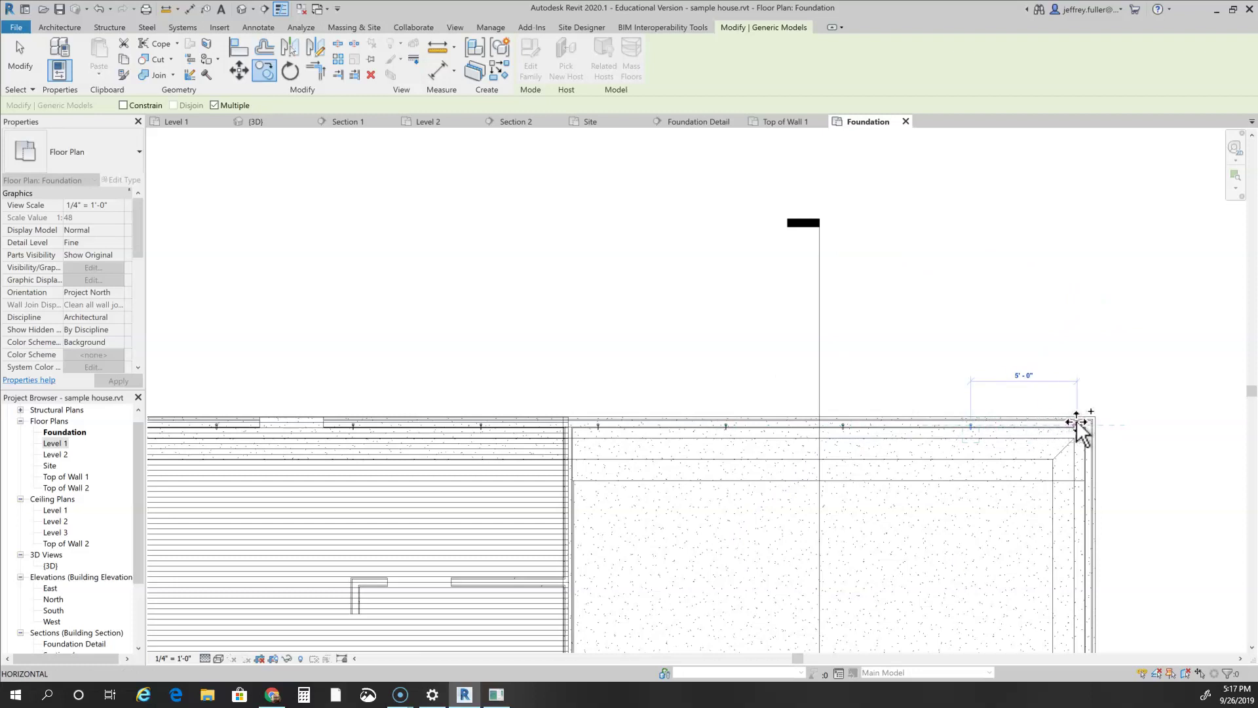
click(1088, 424)
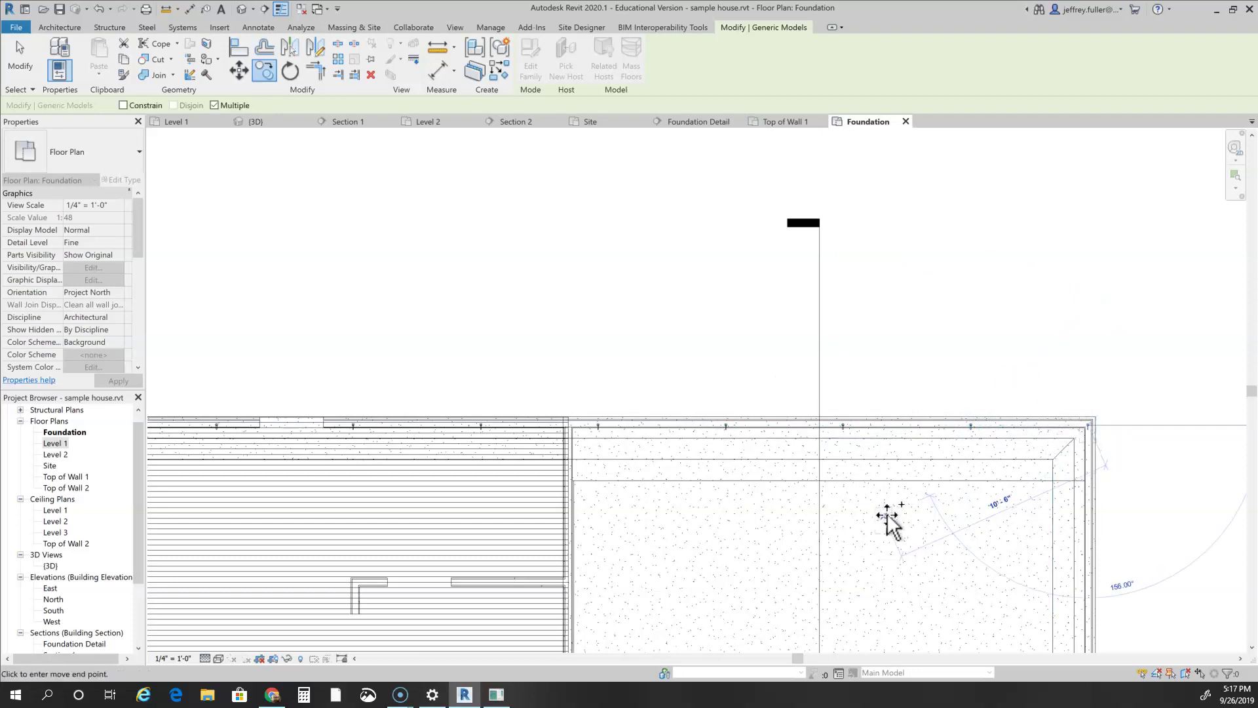
key(Escape)
Inspect the J-bolt copy at the garage's upper-right corner against the surrounding wall lines.
scroll(864, 558, down, 3)
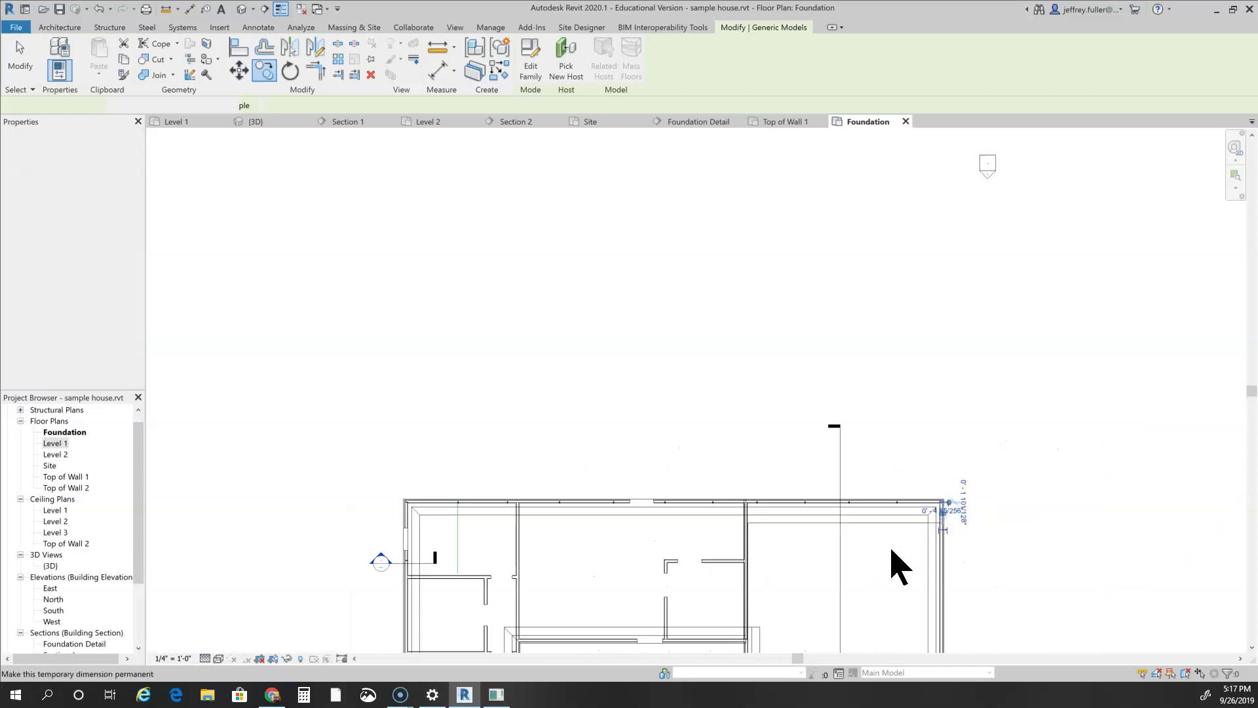
scroll(934, 544, up, 5)
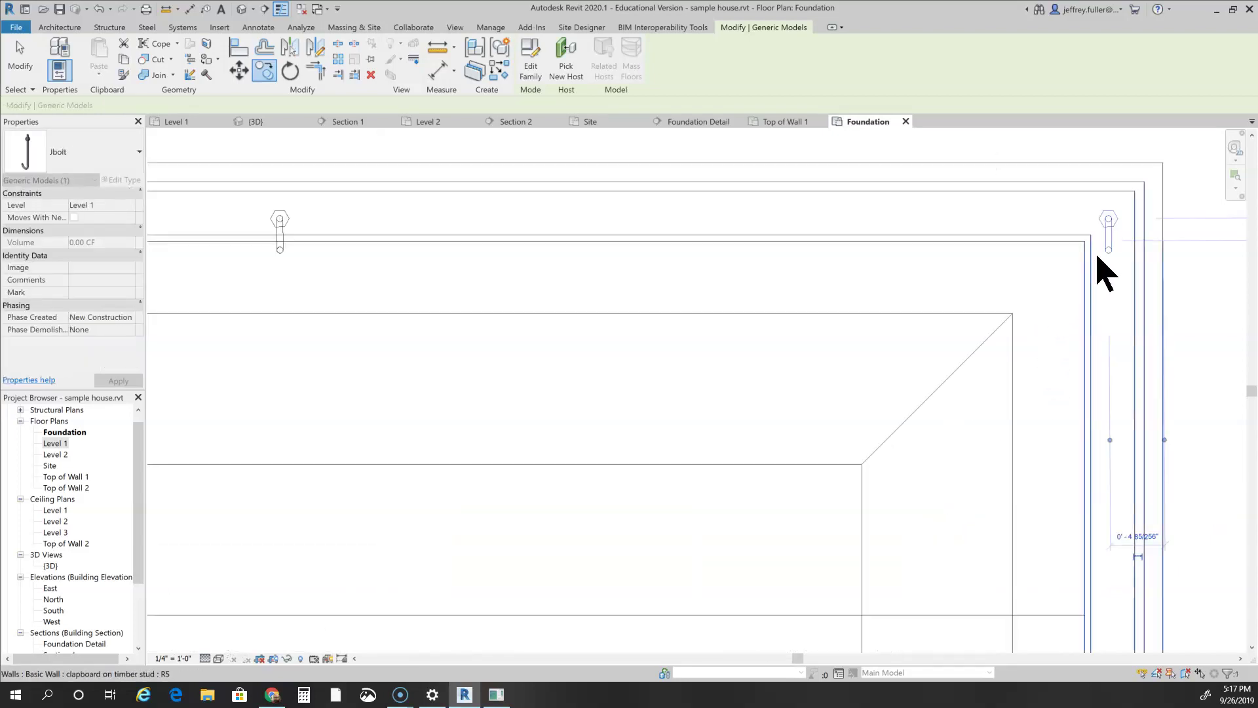
key(Escape)
scroll(786, 487, down, 8)
mouse_move(705, 519)
middle_down()
mouse_move(870, 519)
mouse_move(1037, 479)
middle_up()
key(Escape)
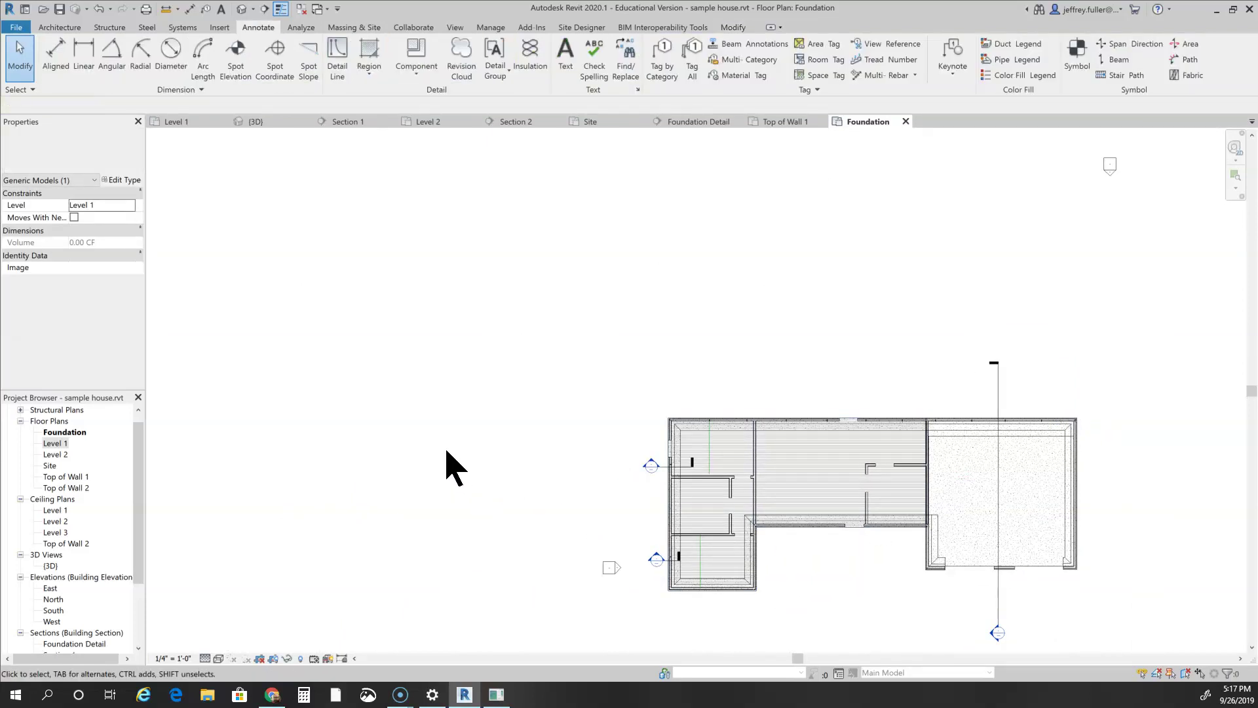
Hide the Walls category in the Foundation plan's visibility/graphic overrides.
click(824, 420)
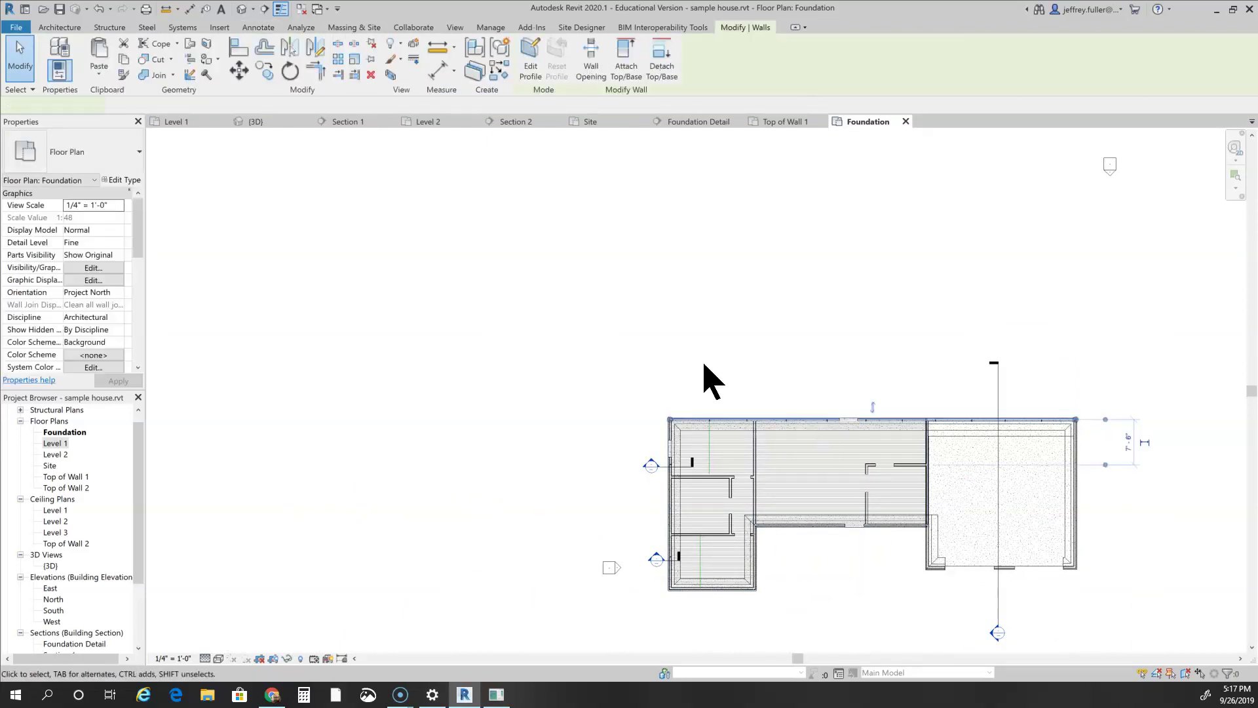
click(187, 265)
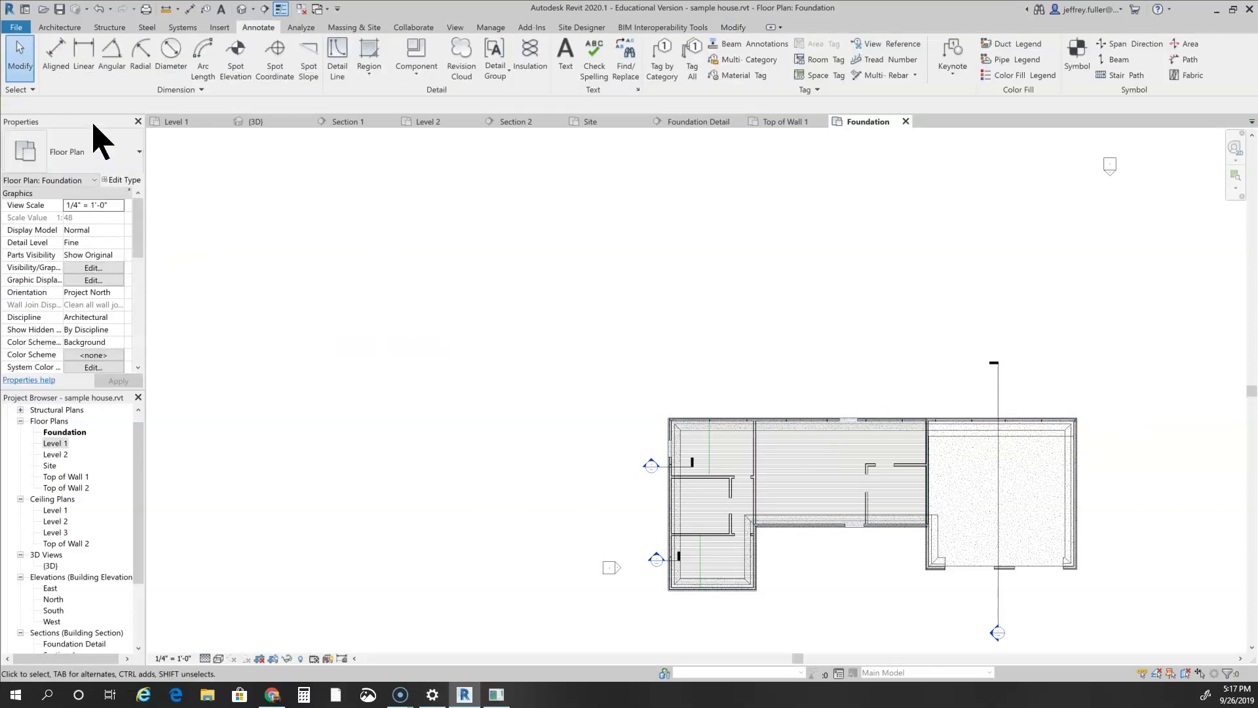
click(92, 268)
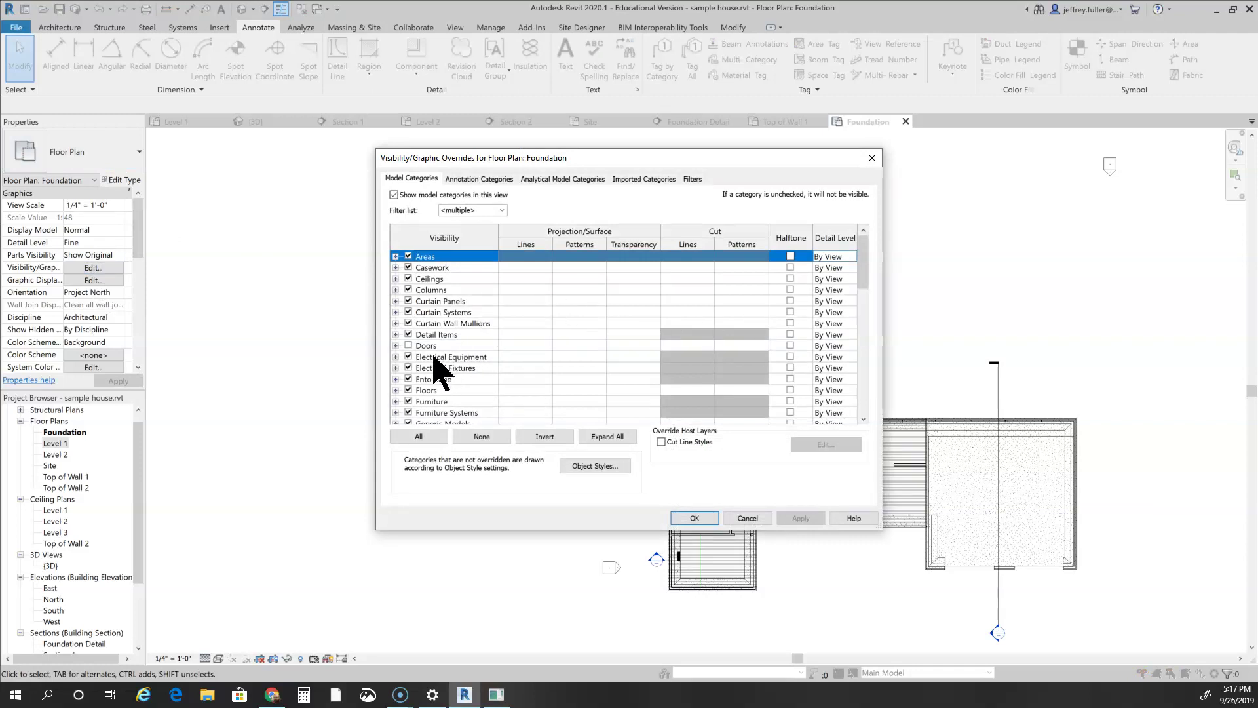
scroll(424, 372, down, 10)
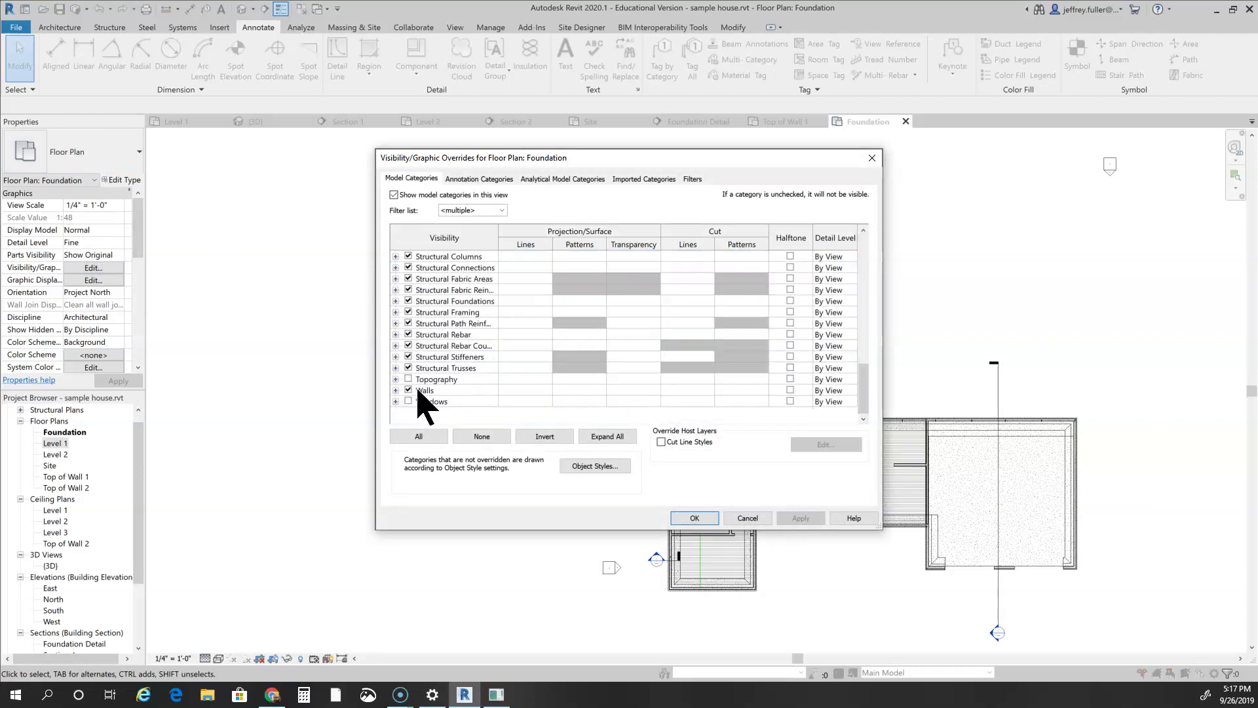
click(408, 390)
click(801, 518)
click(707, 517)
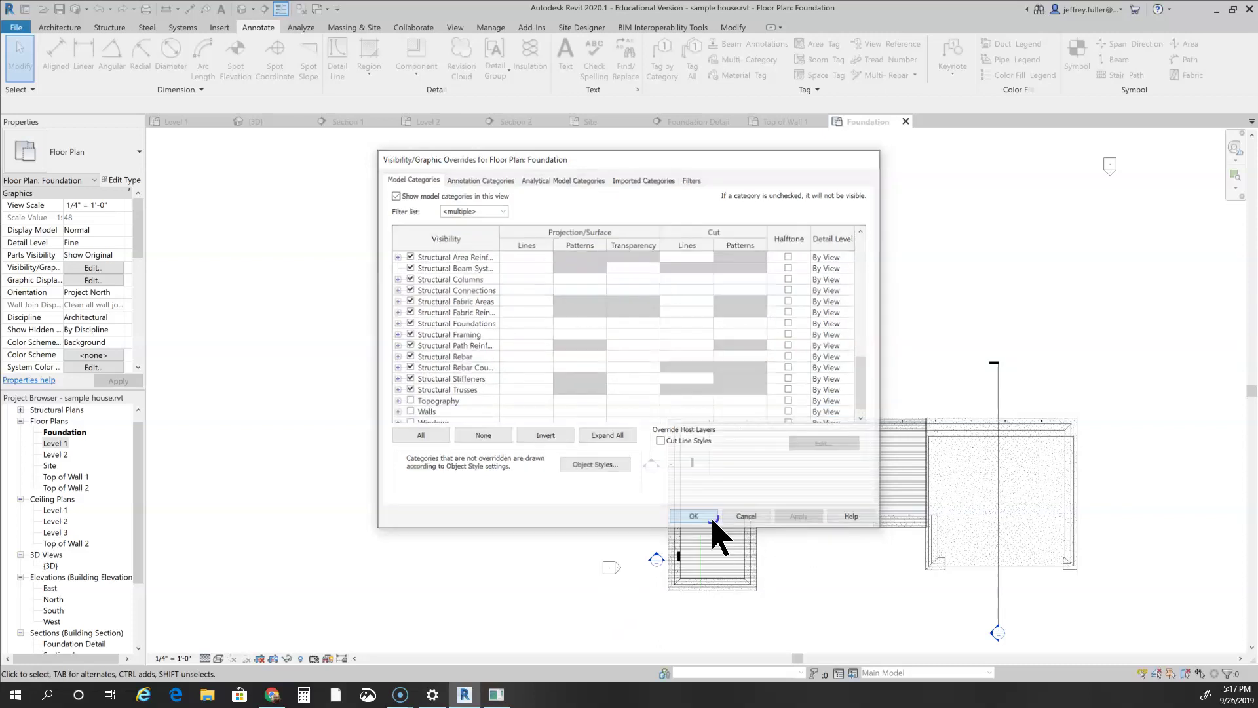
Check the extents of the 8" concrete slab with hard wood floor against the slab edges and garage.
middle_drag(618, 514, 471, 524)
scroll(553, 569, up, 3)
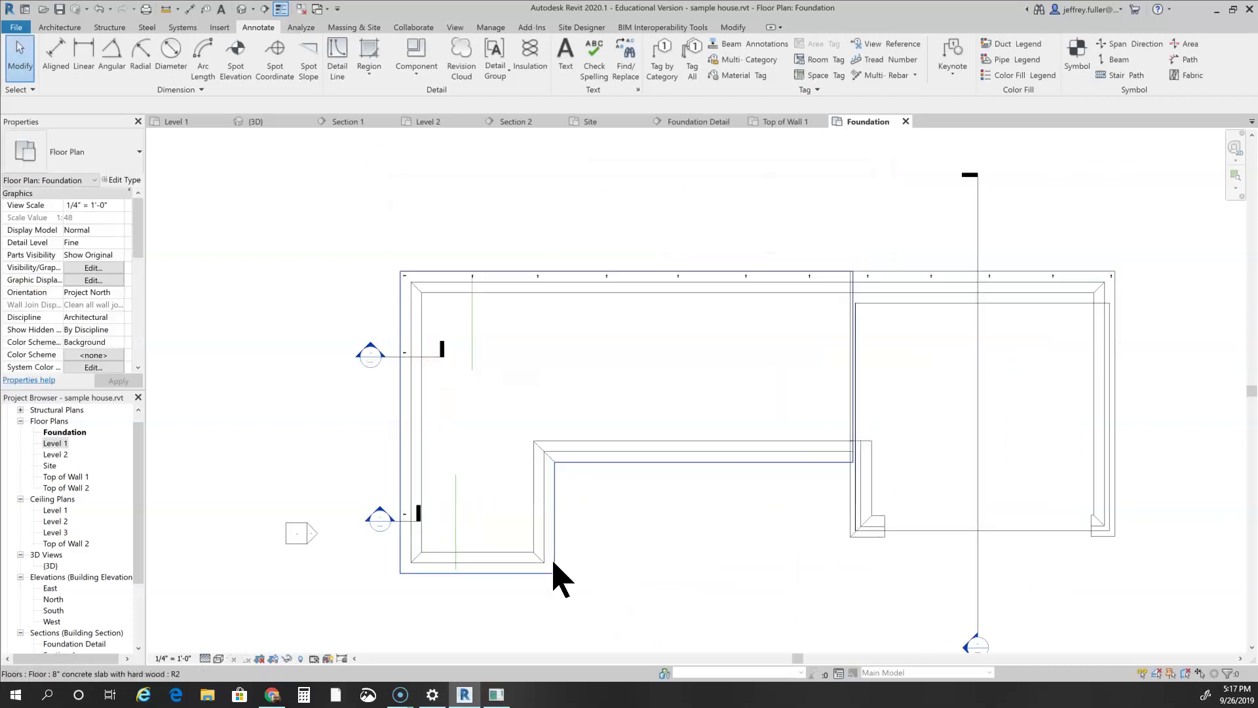
click(837, 298)
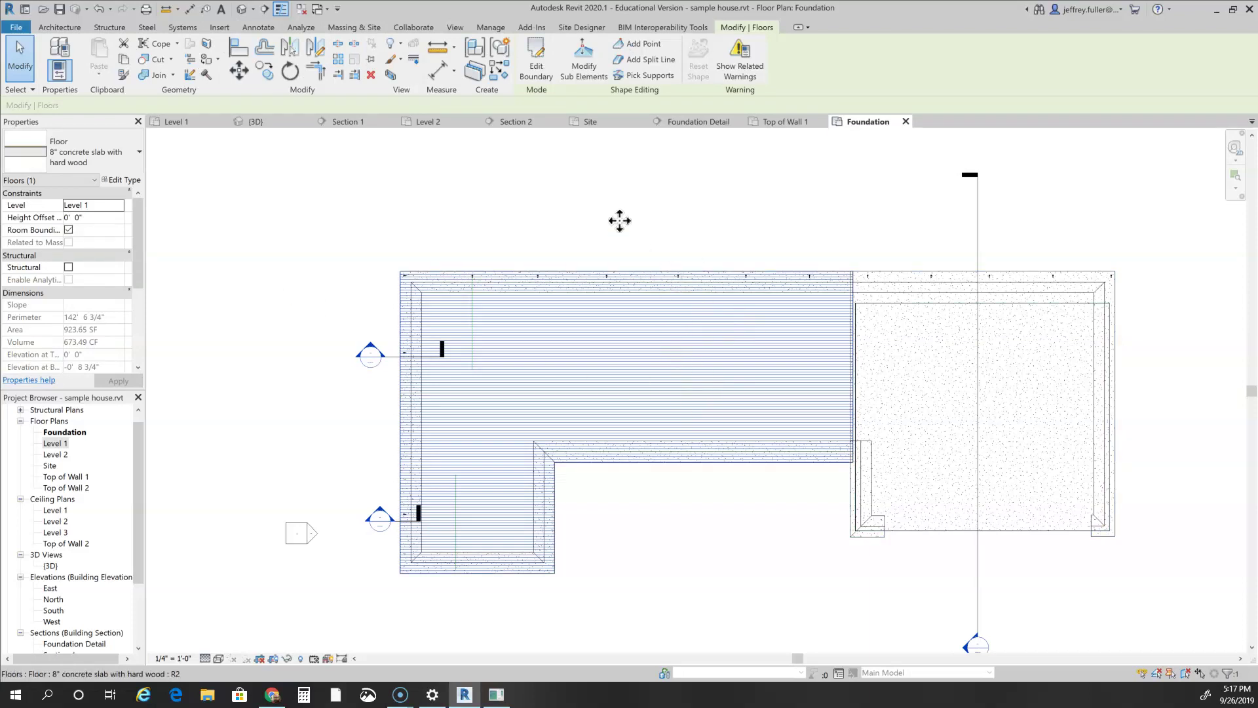
key(Escape)
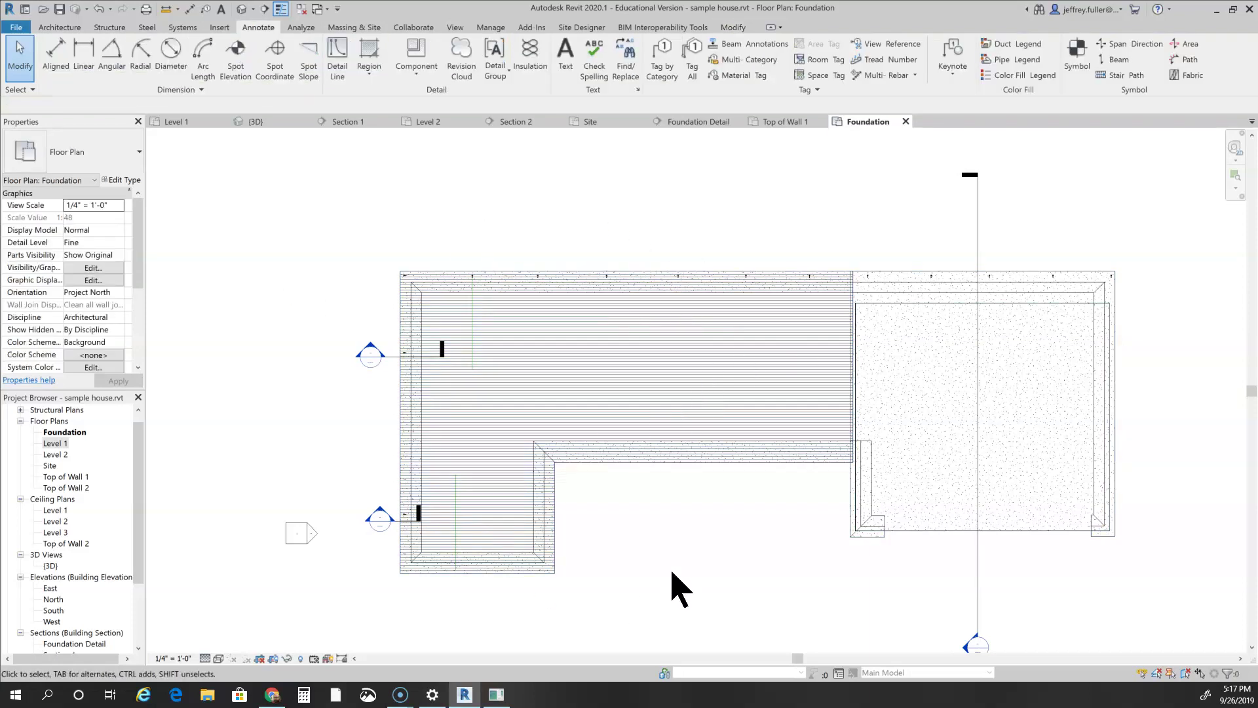
Add an aligned dimension for the foundation's overall length between its outer side edges, placed above the plan.
scroll(672, 571, down, 2)
middle_drag(671, 571, 596, 528)
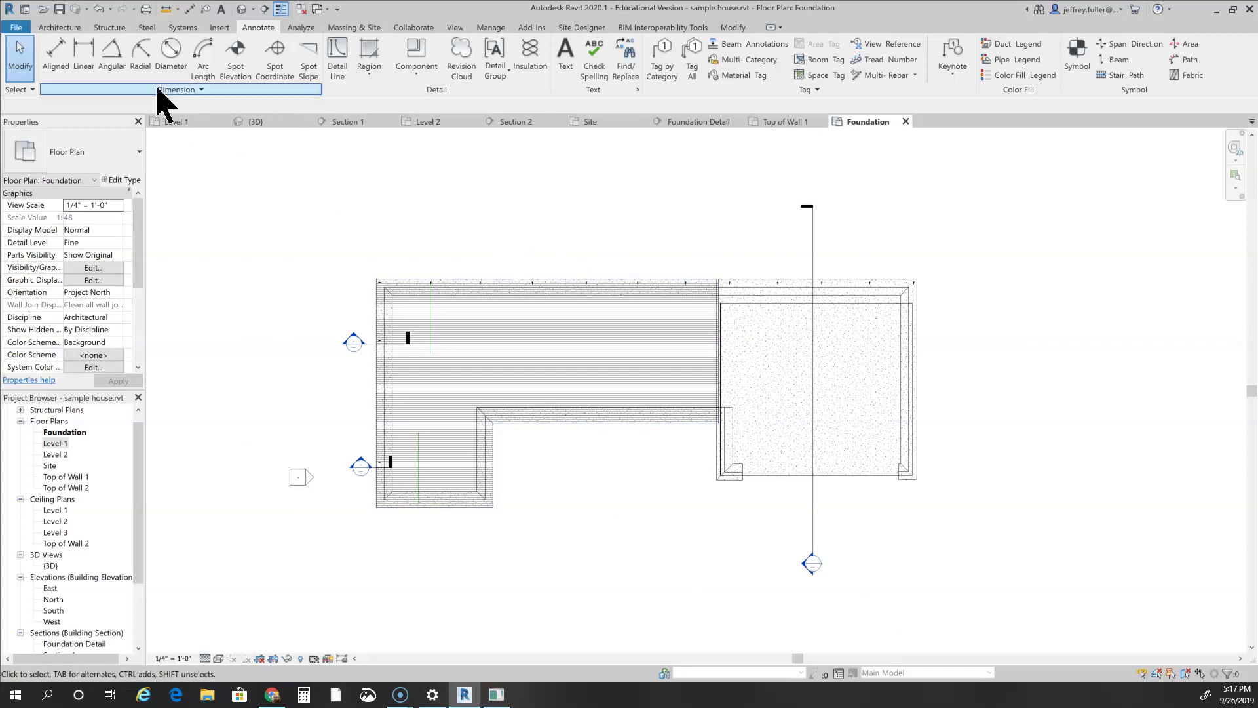
click(53, 56)
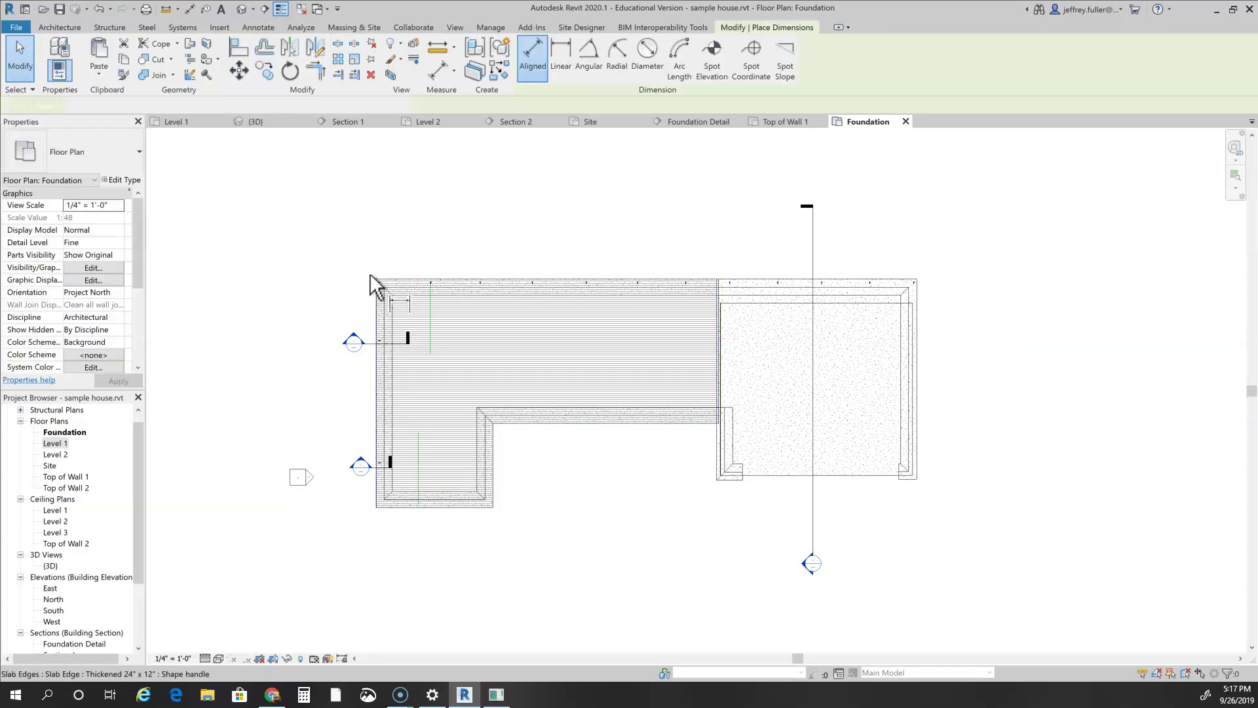
scroll(372, 286, up, 5)
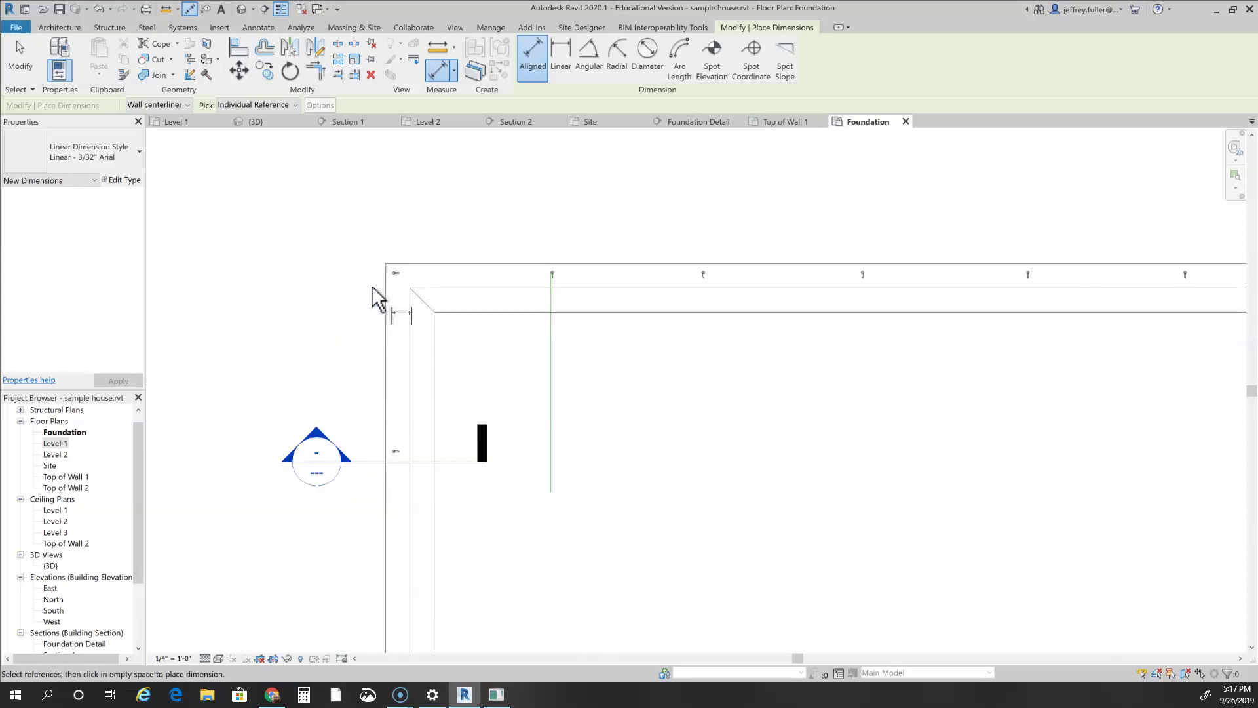
scroll(340, 244, down, 5)
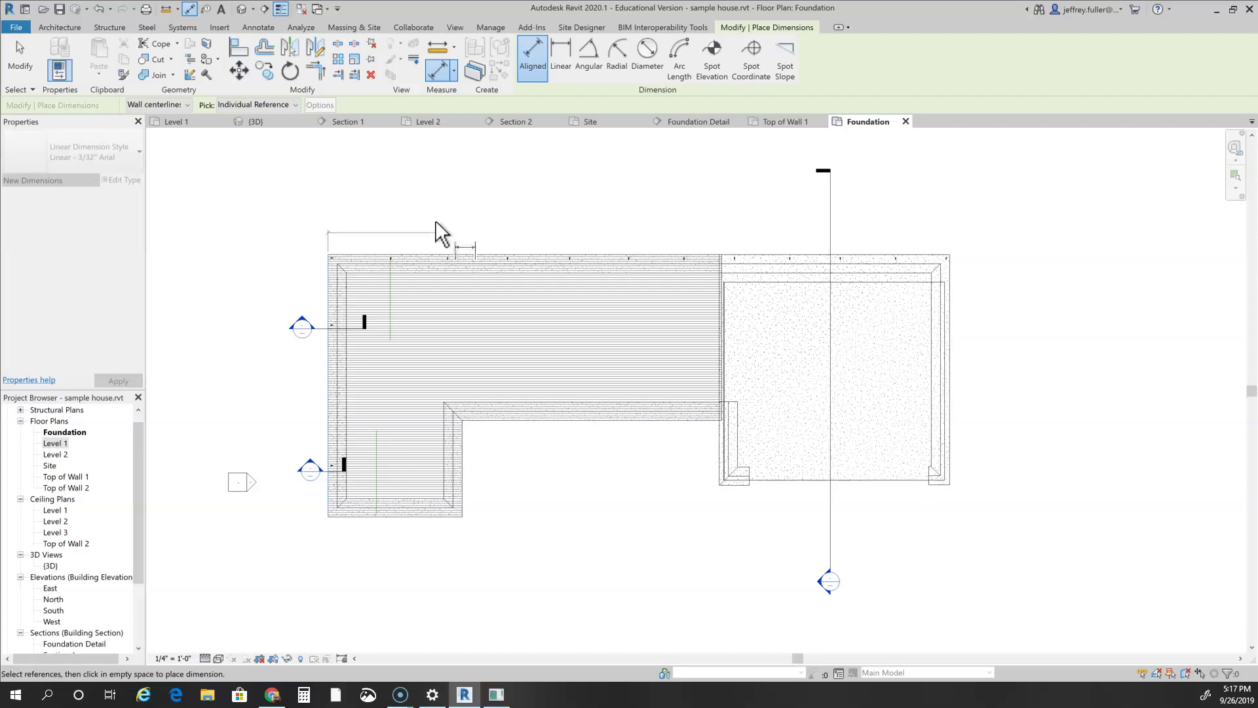
scroll(415, 236, up, 3)
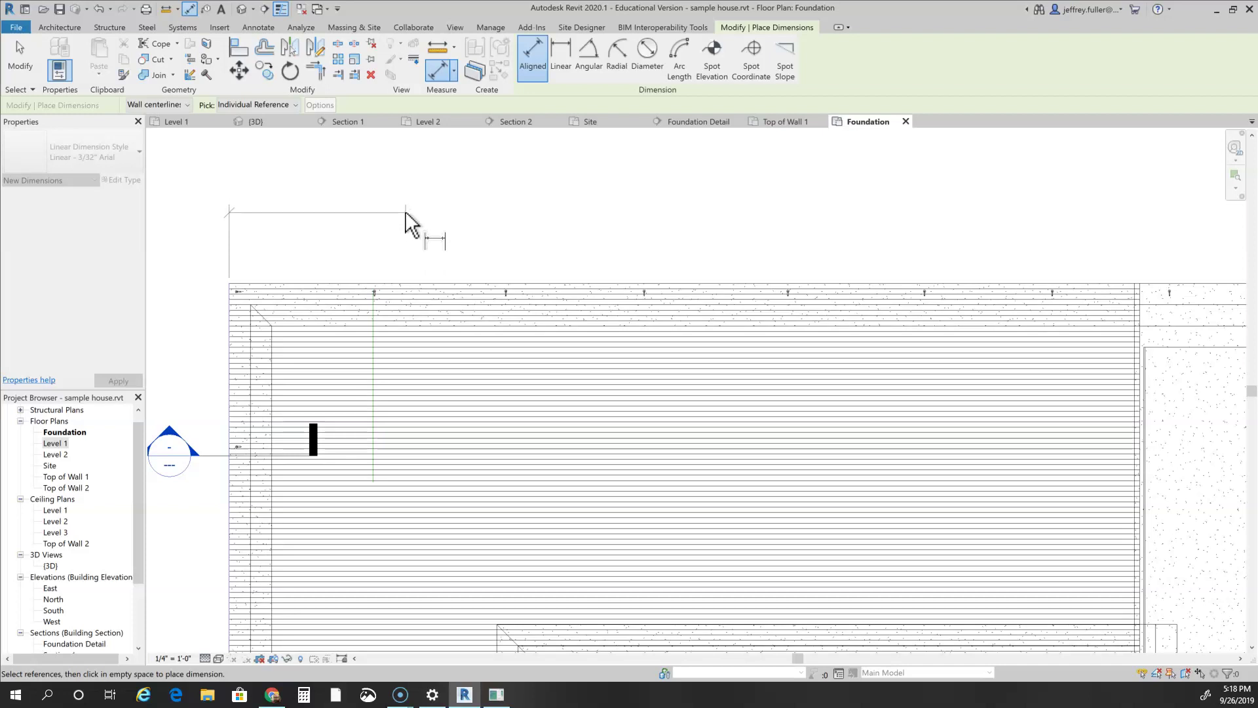
scroll(541, 224, down, 5)
middle_drag(691, 219, 416, 241)
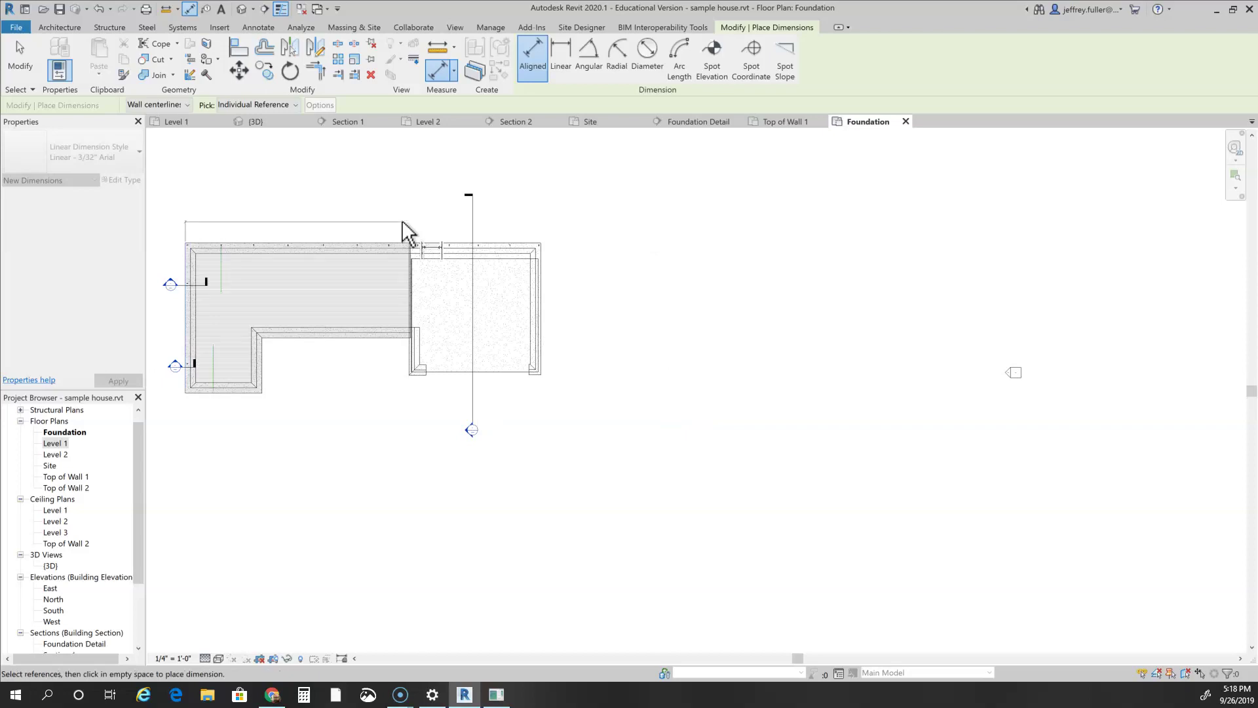
click(541, 247)
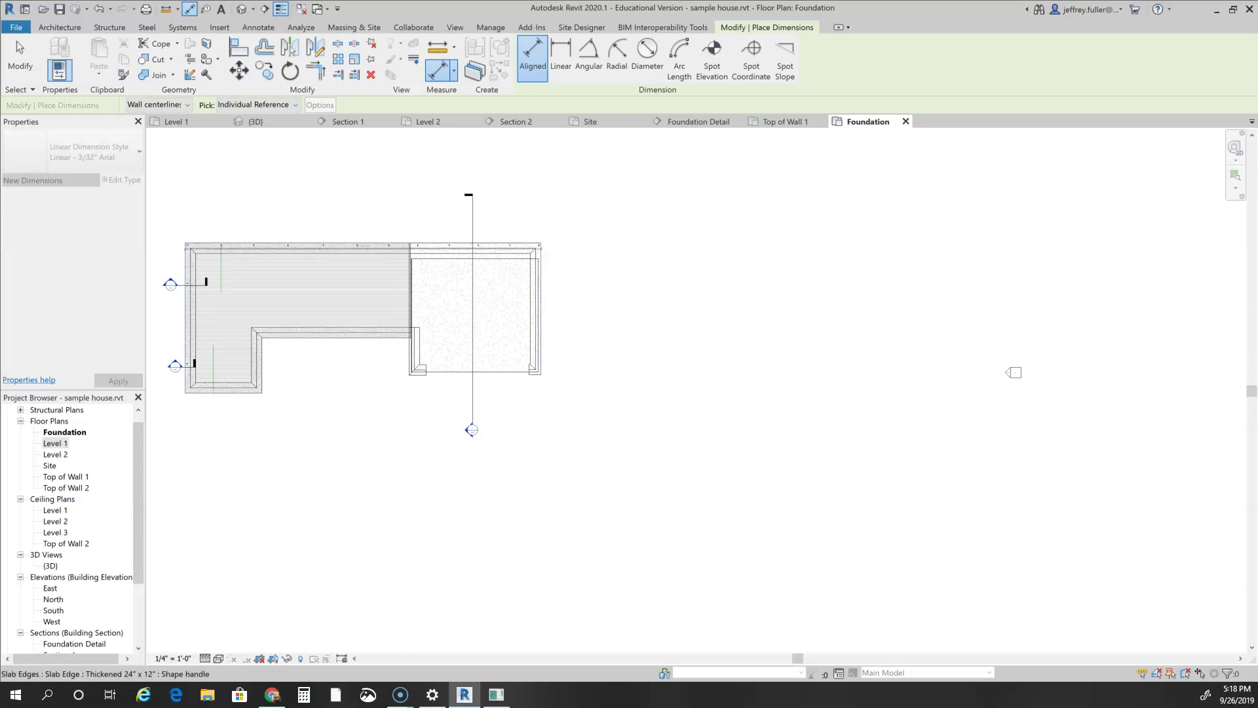
click(541, 225)
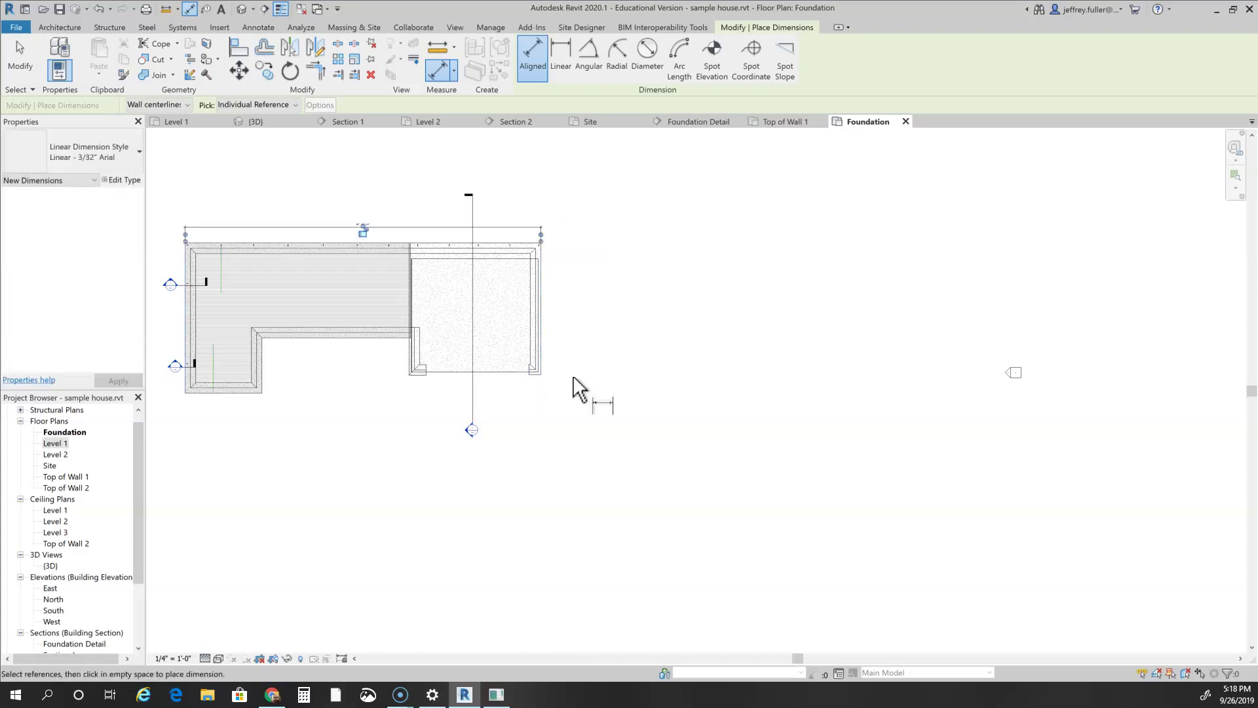
Add a vertical aligned dimension from the upper to the lower slab edge, placed just outside the garage's outer side.
scroll(553, 391, down, 2)
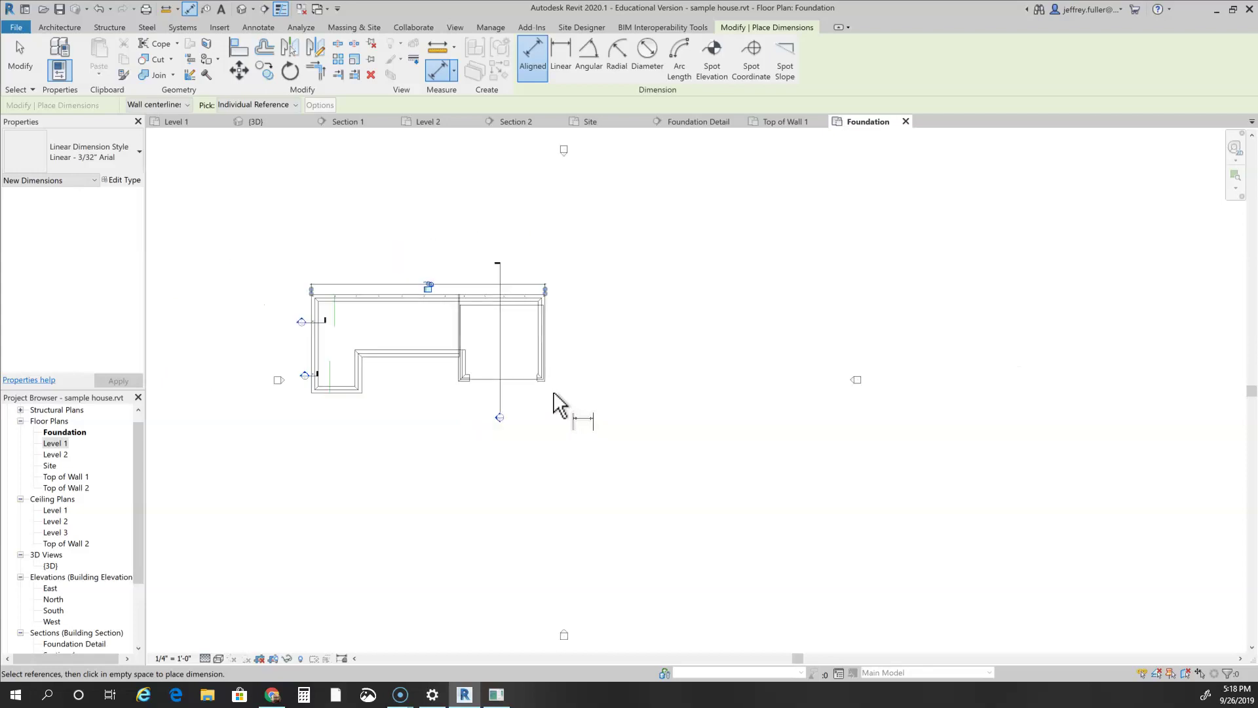
middle_drag(553, 392, 548, 507)
scroll(541, 483, up, 3)
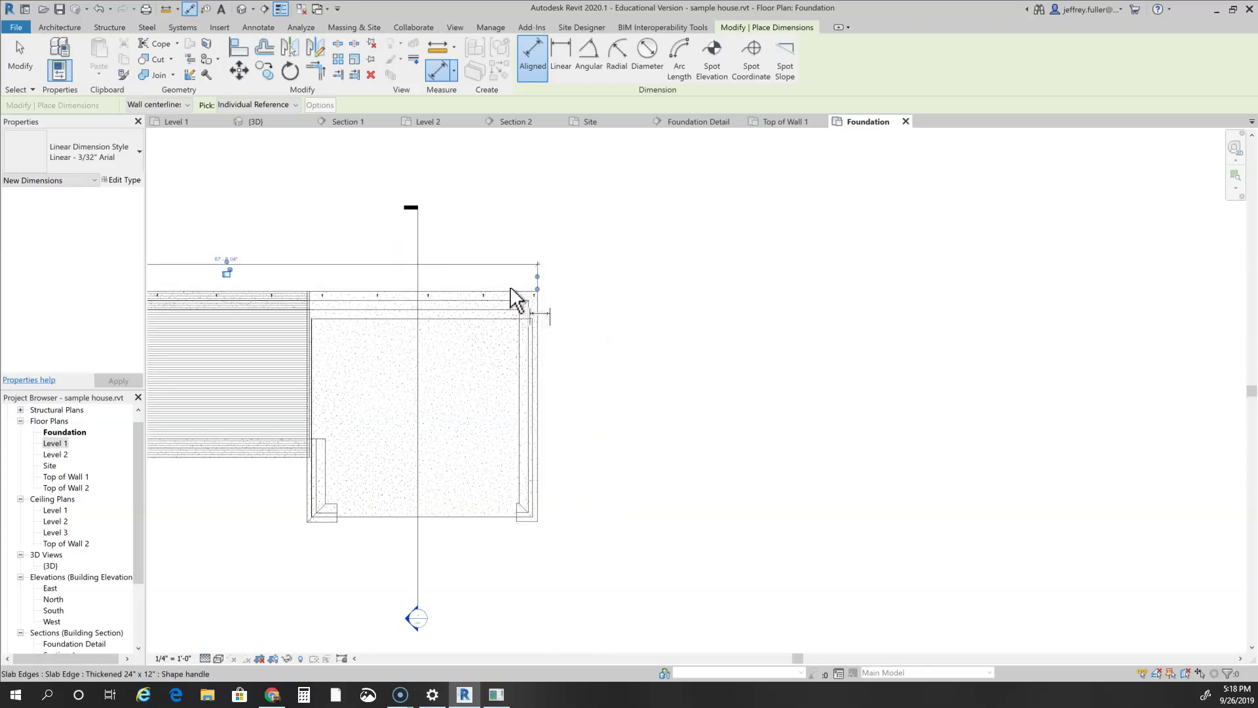
scroll(510, 288, up, 3)
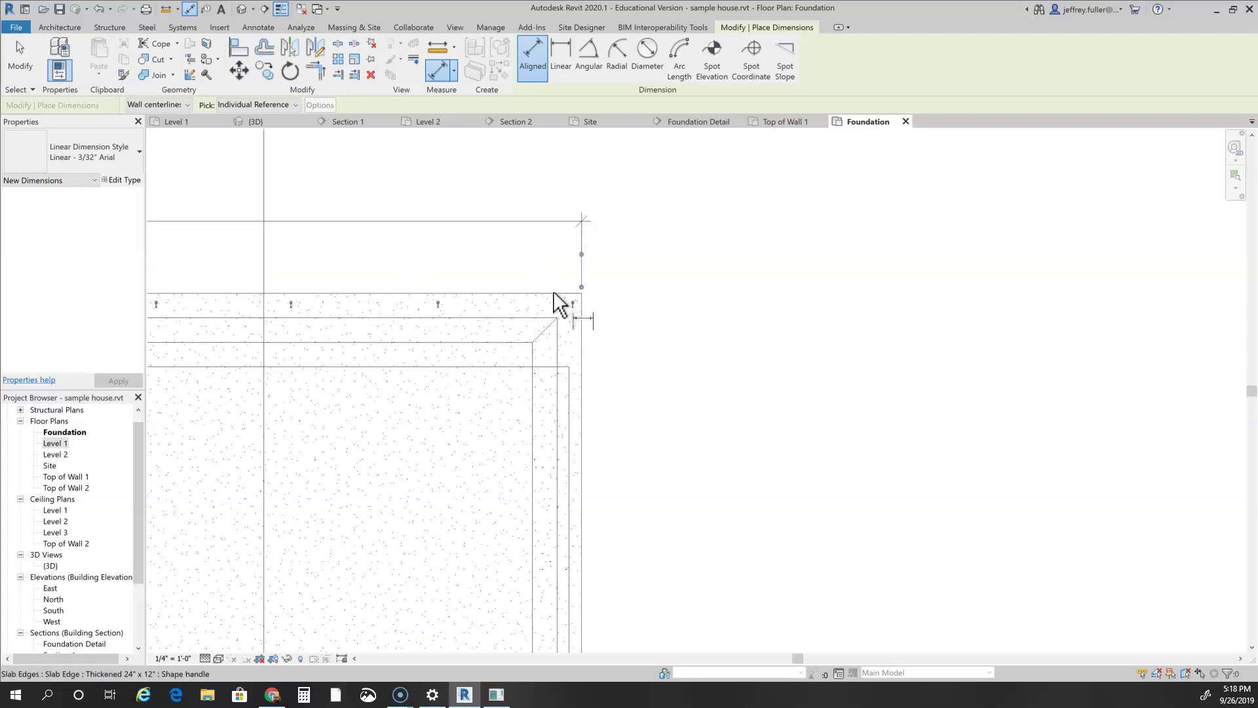
scroll(657, 544, down, 3)
middle_drag(657, 544, 585, 357)
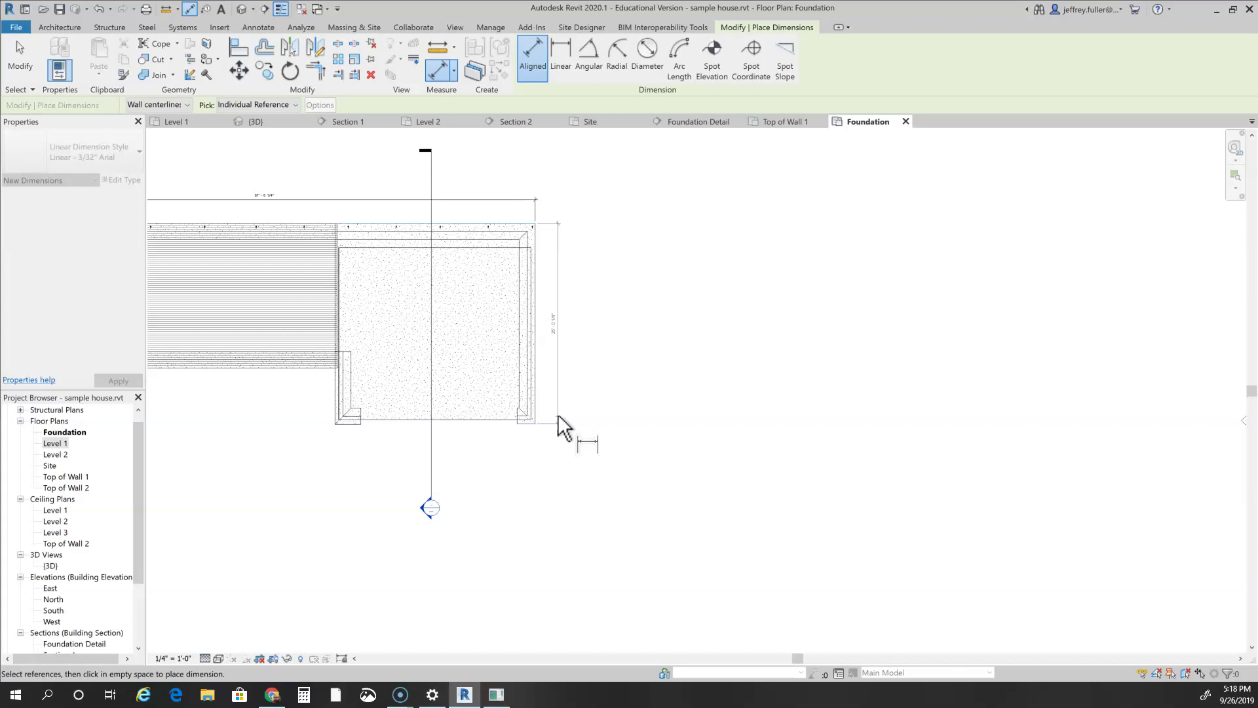
click(564, 429)
Add a chained aligned dimension below the plan across the garage's outer and inner edges and both outer edges of the projecting wing.
scroll(529, 498, down, 3)
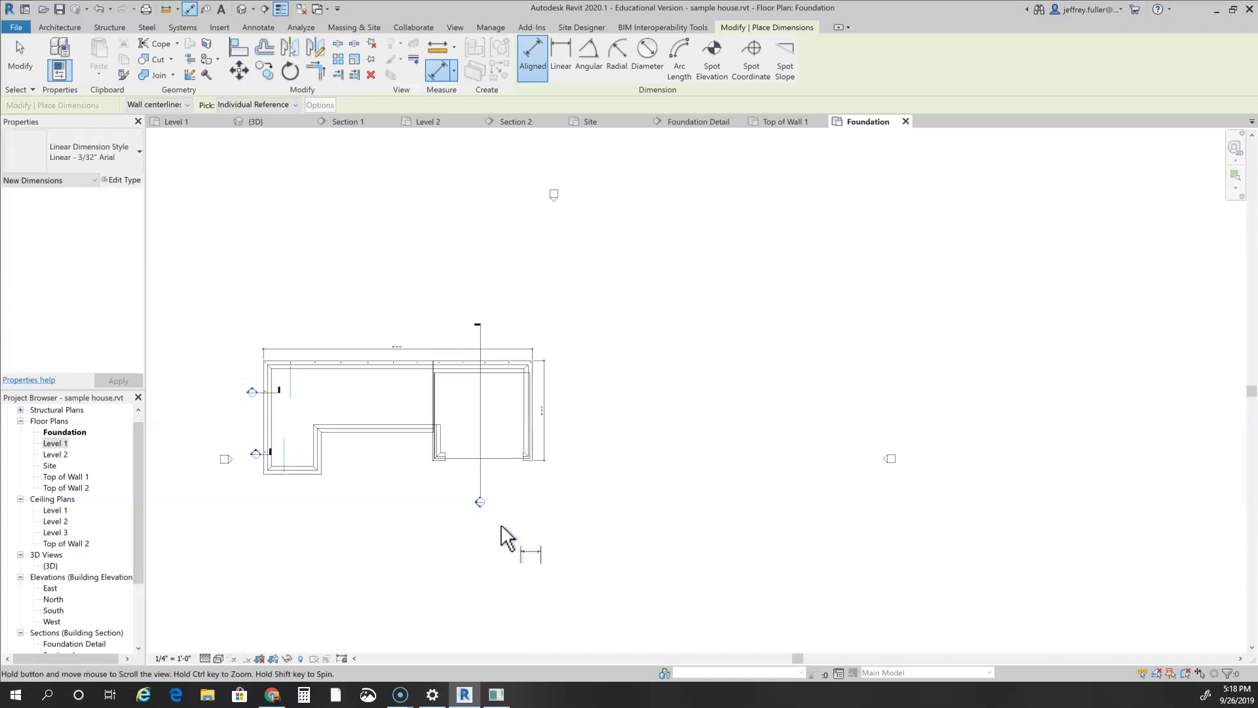
middle_drag(500, 524, 740, 524)
scroll(740, 524, up, 3)
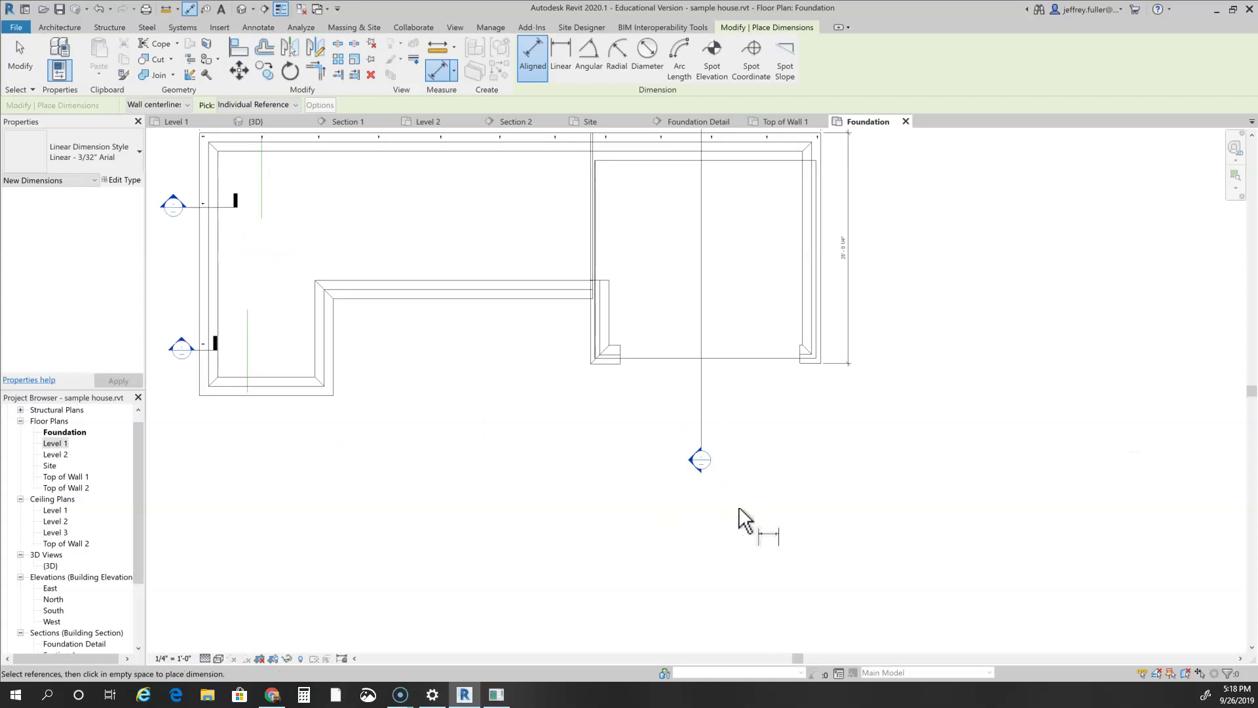
click(820, 354)
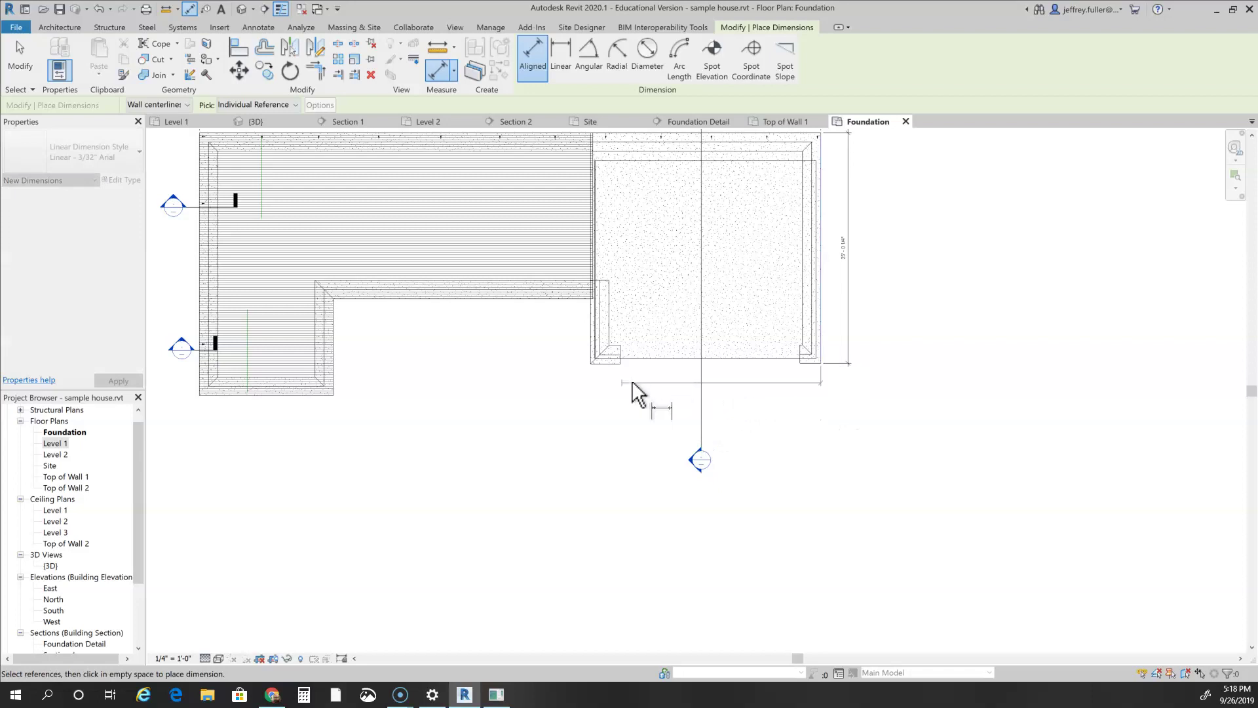
click(590, 359)
click(335, 397)
click(198, 388)
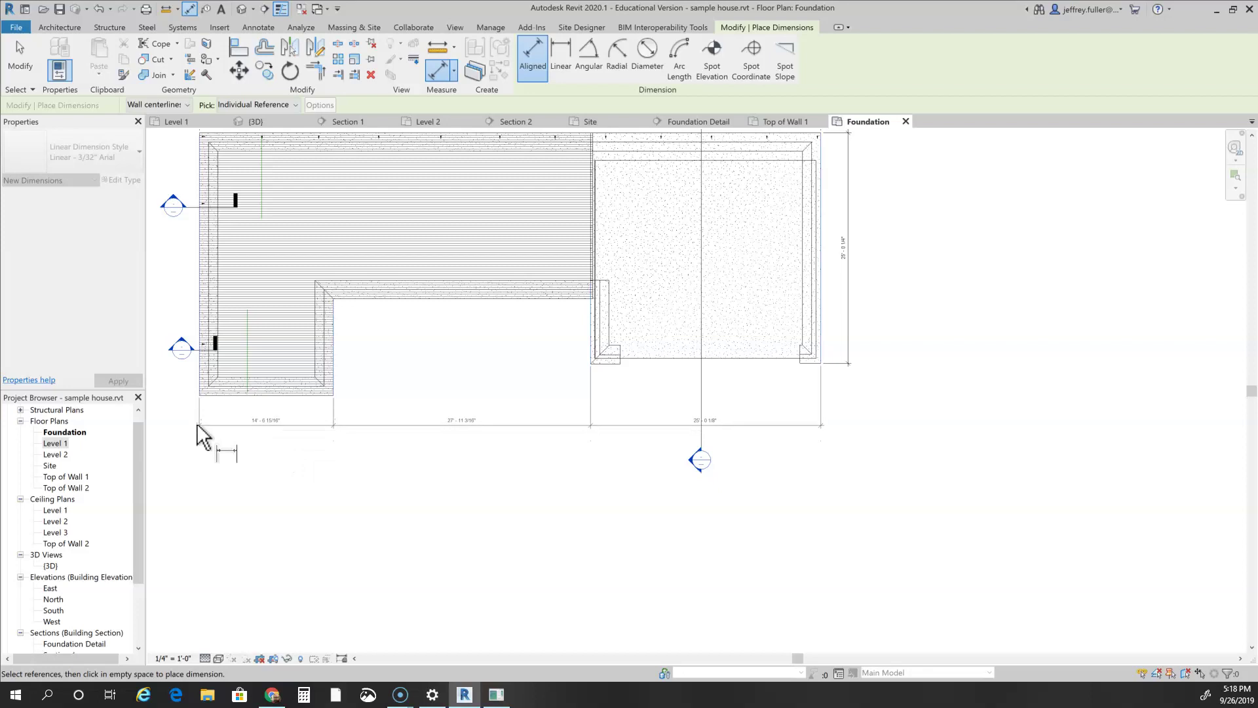
click(196, 424)
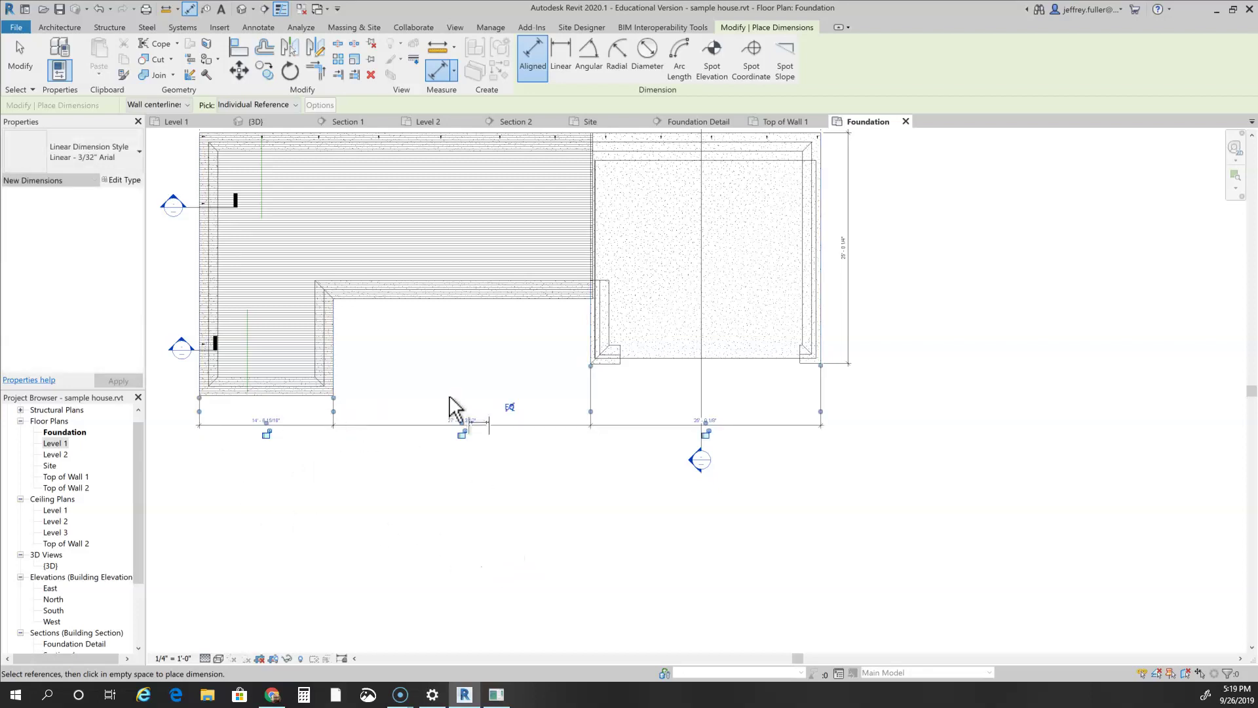
End dimensioning and delete the vertical dimension beside the garage.
scroll(435, 486, down, 4)
middle_drag(435, 486, 615, 508)
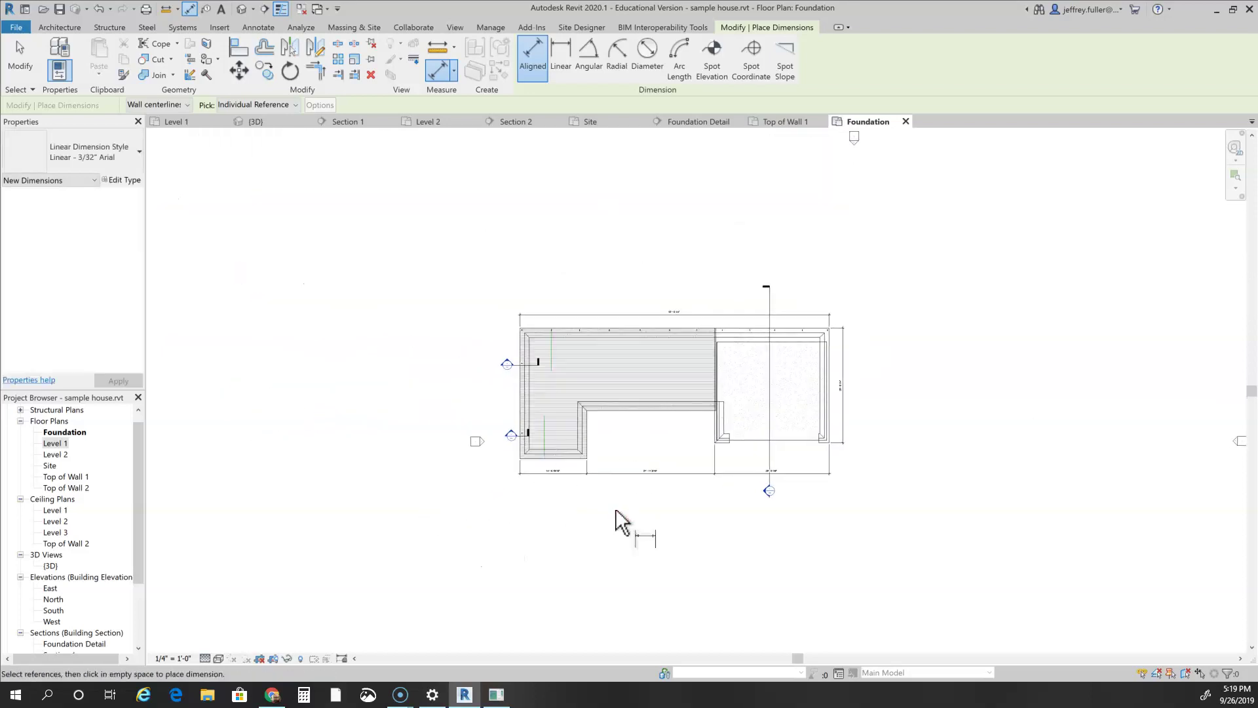
mouse_move(789, 520)
middle_down()
mouse_move(581, 525)
mouse_move(491, 492)
middle_up()
key(Escape)
key(Escape)
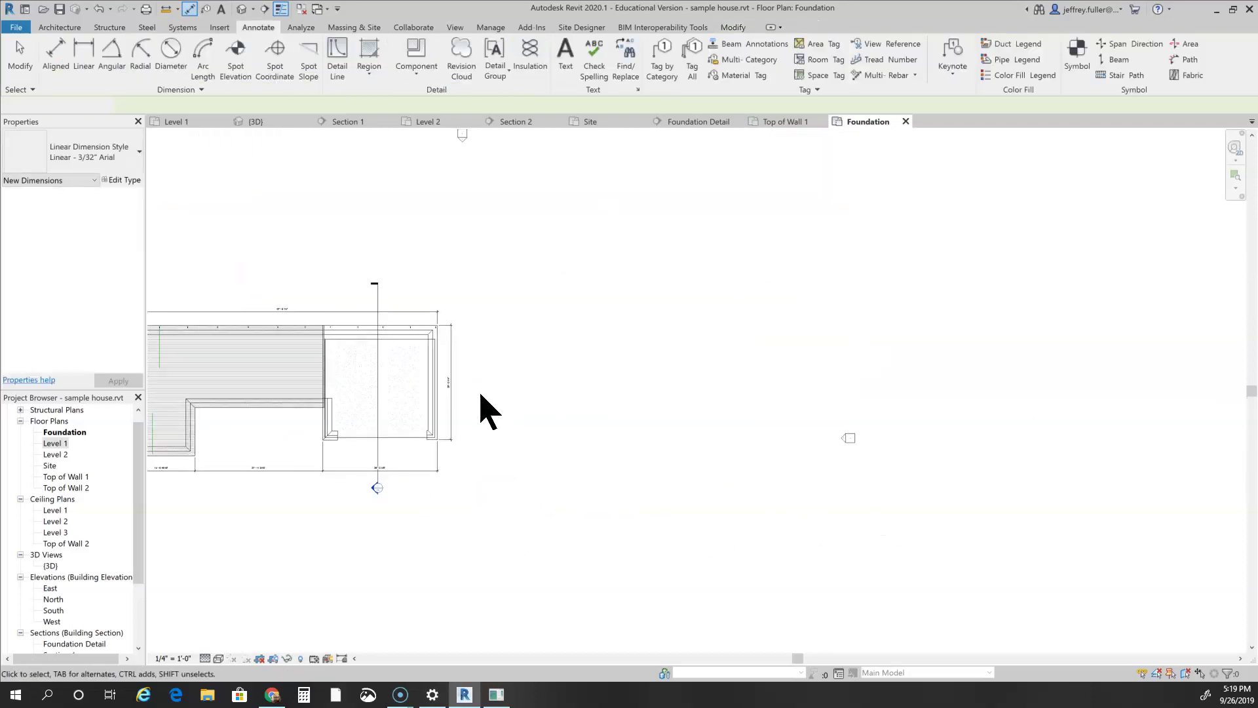
click(450, 406)
key(Delete)
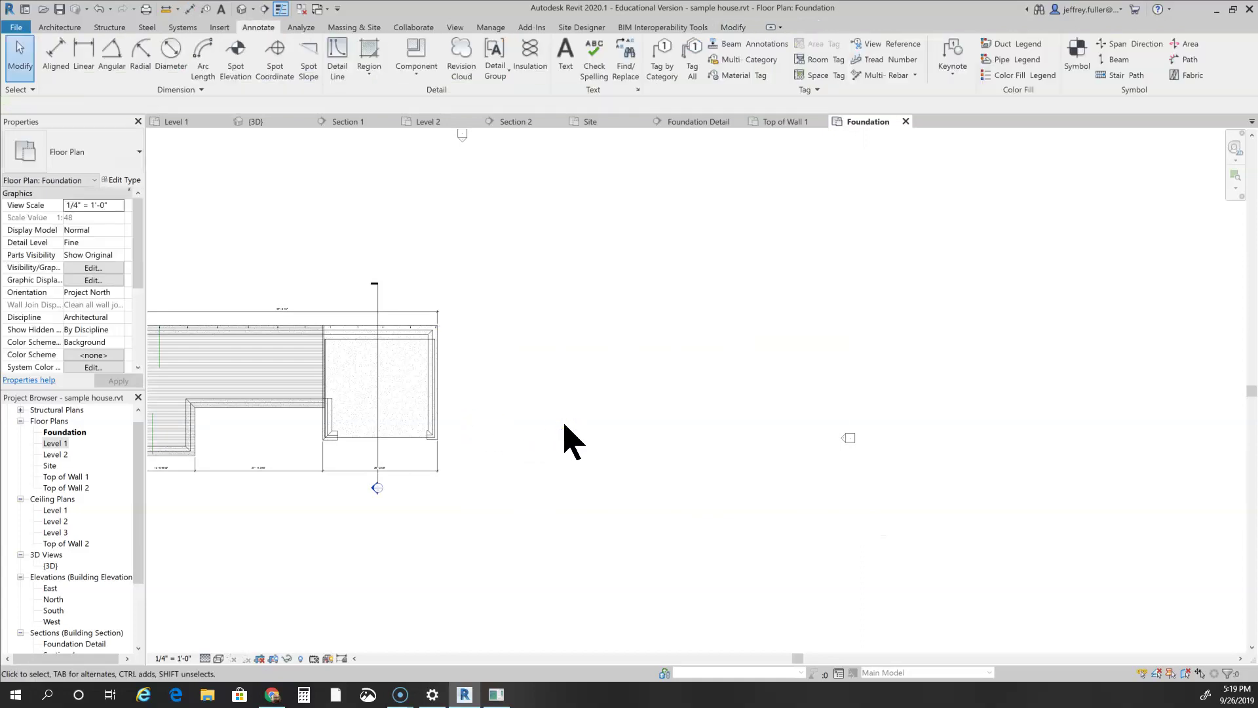
Place a vertical aligned dimension from the J-bolt at the garage's upper-right corner to the garage's lower slab edge, over the projecting wing.
scroll(497, 363, up, 2)
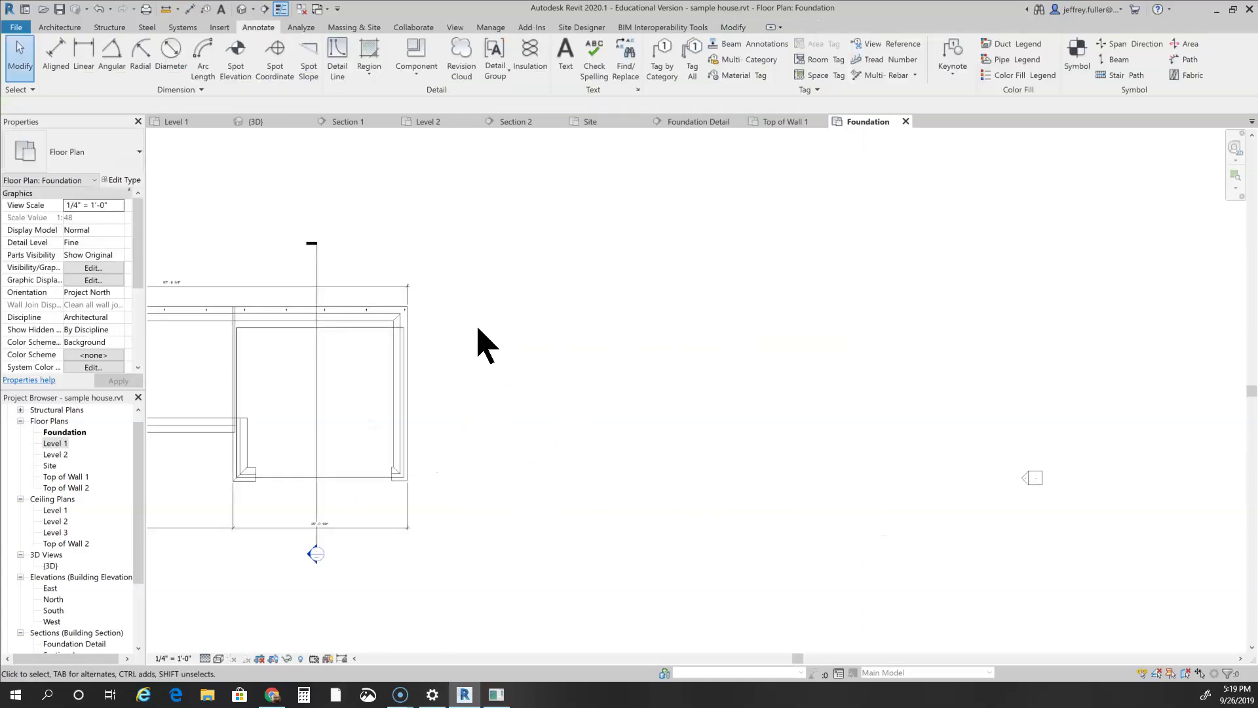
click(60, 54)
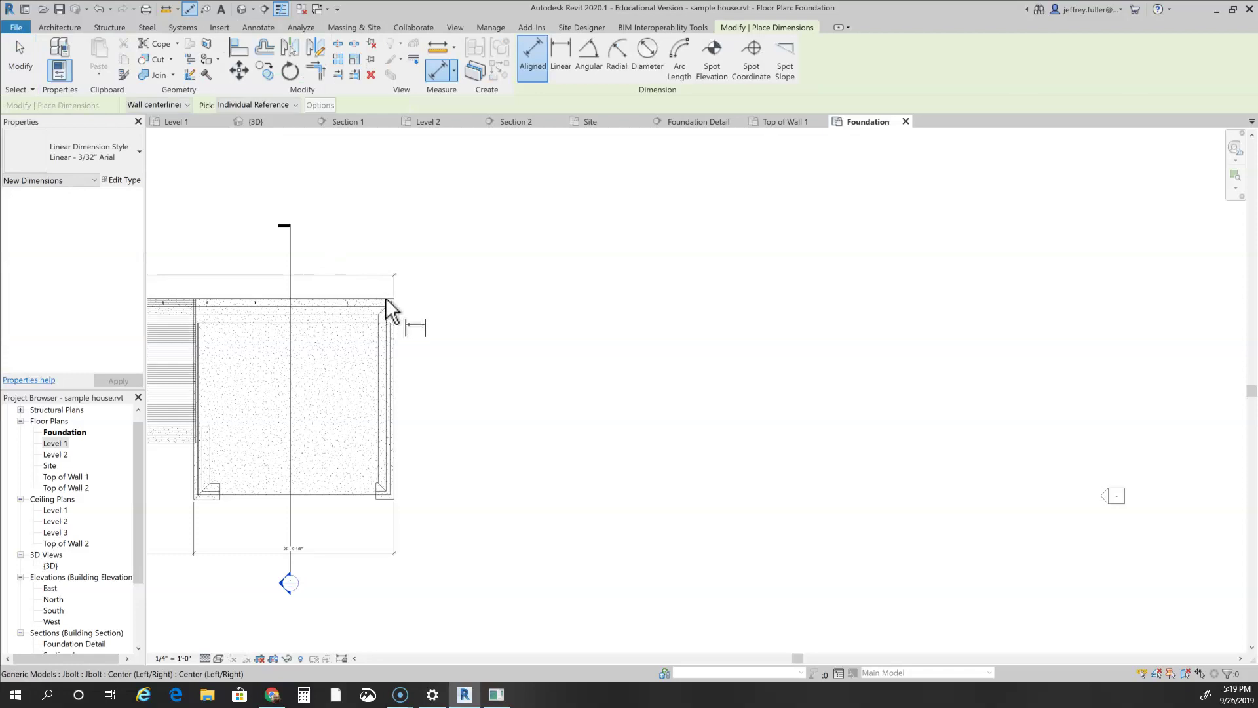
middle_drag(444, 483, 813, 483)
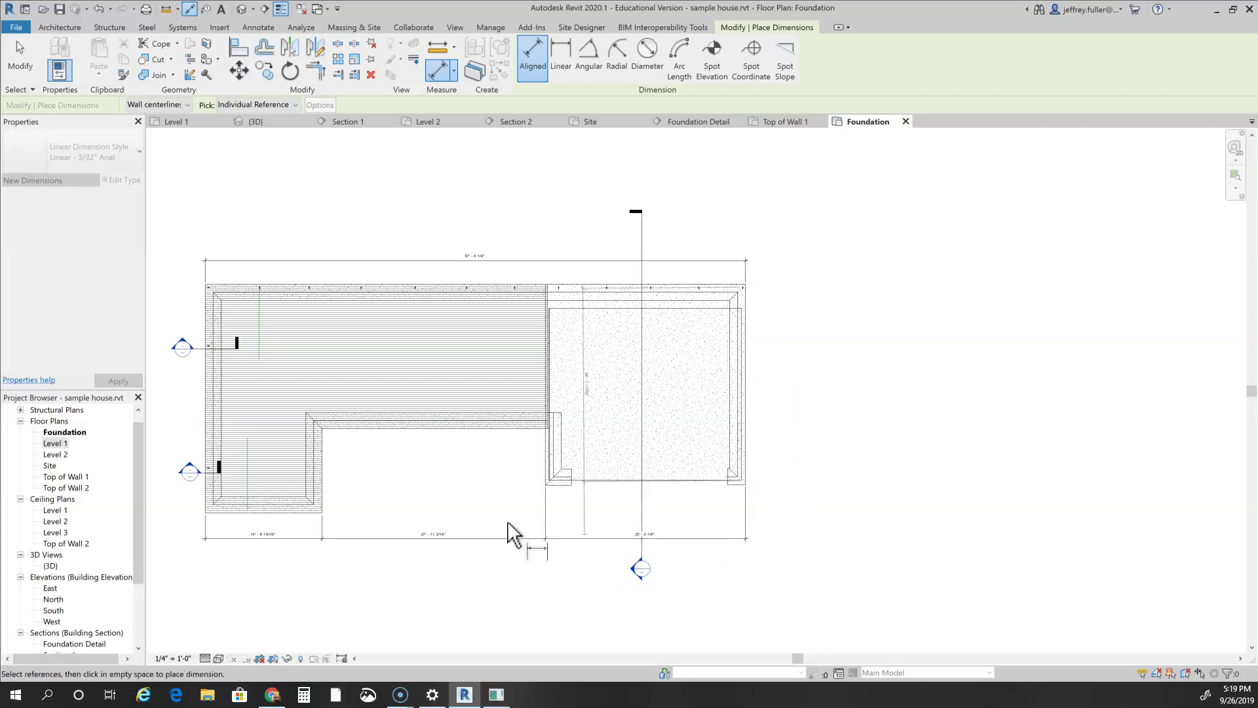
click(309, 514)
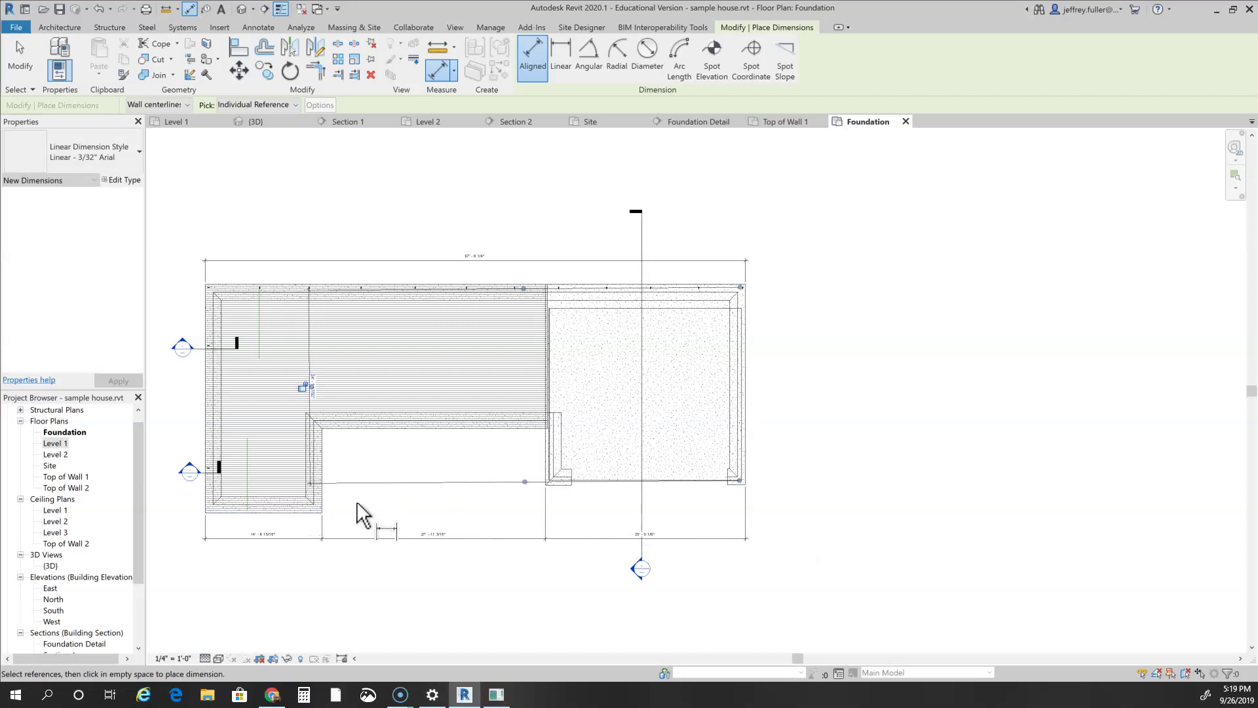
scroll(303, 521, up, 5)
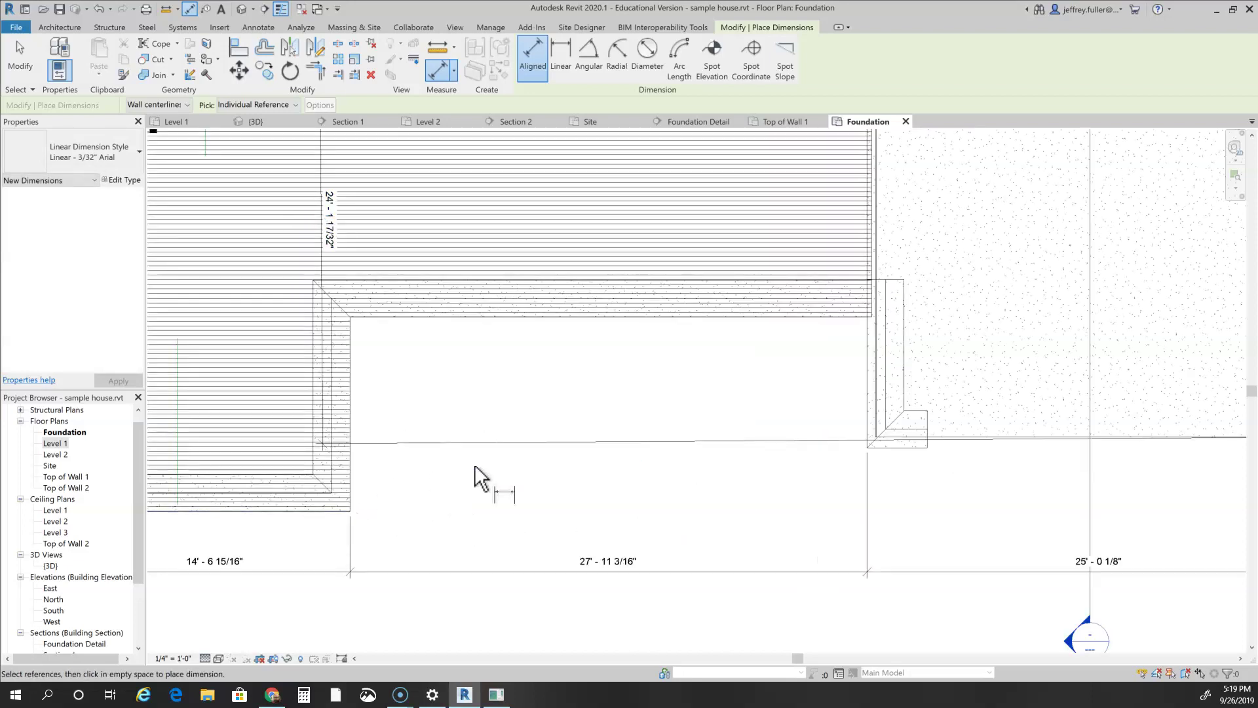
scroll(476, 473, down, 6)
scroll(694, 426, up, 3)
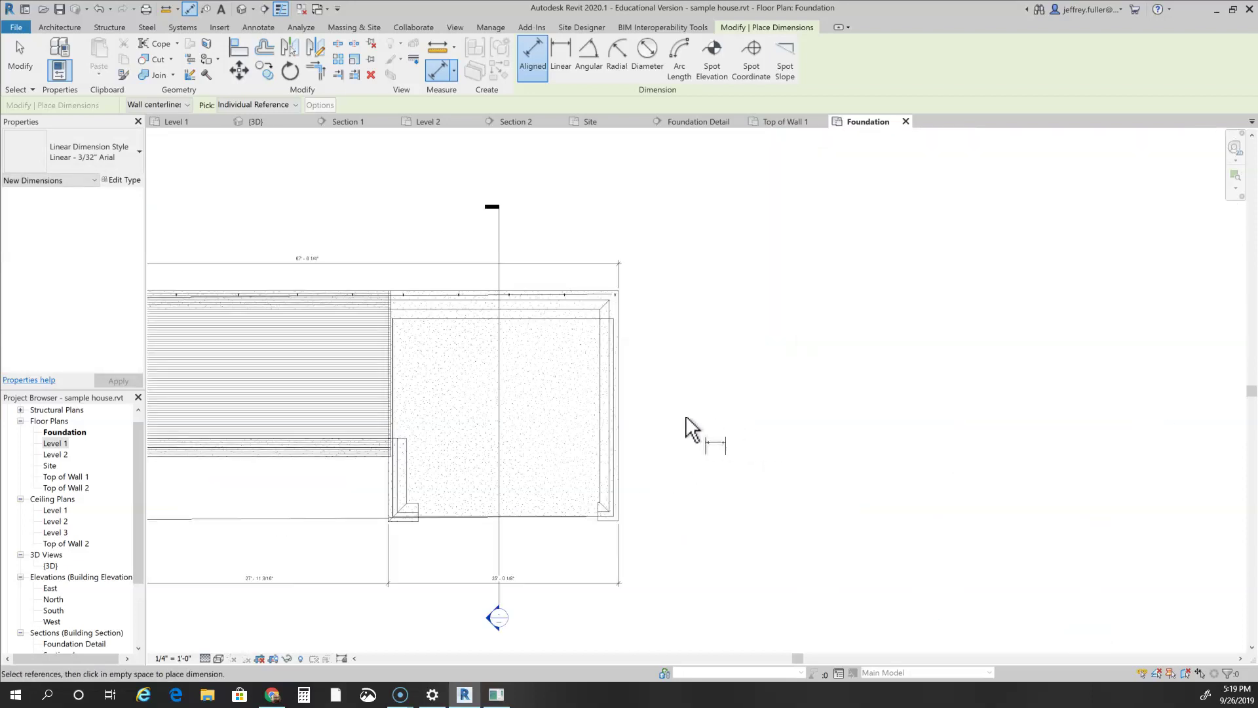
key(Escape)
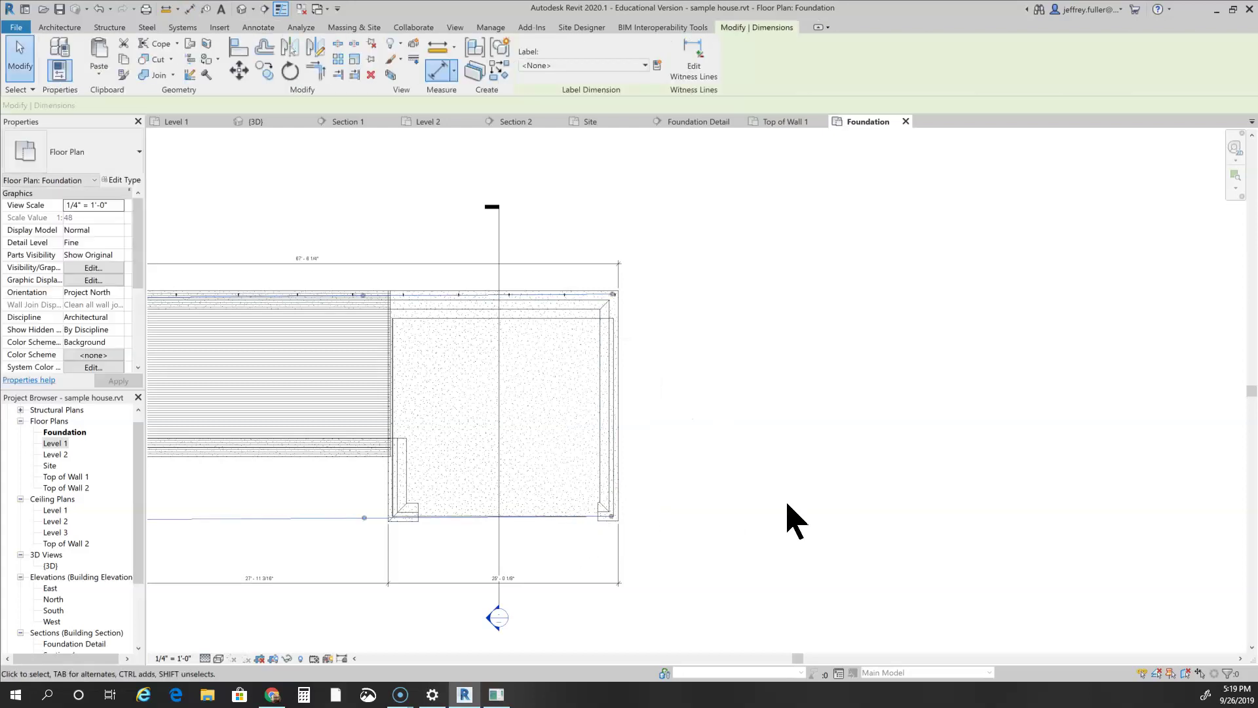
Remove the misplaced J-bolt dimension and add a chained vertical dimension outside the garage across the upper slab edge and the garage's and wing's lower edges.
key(Escape)
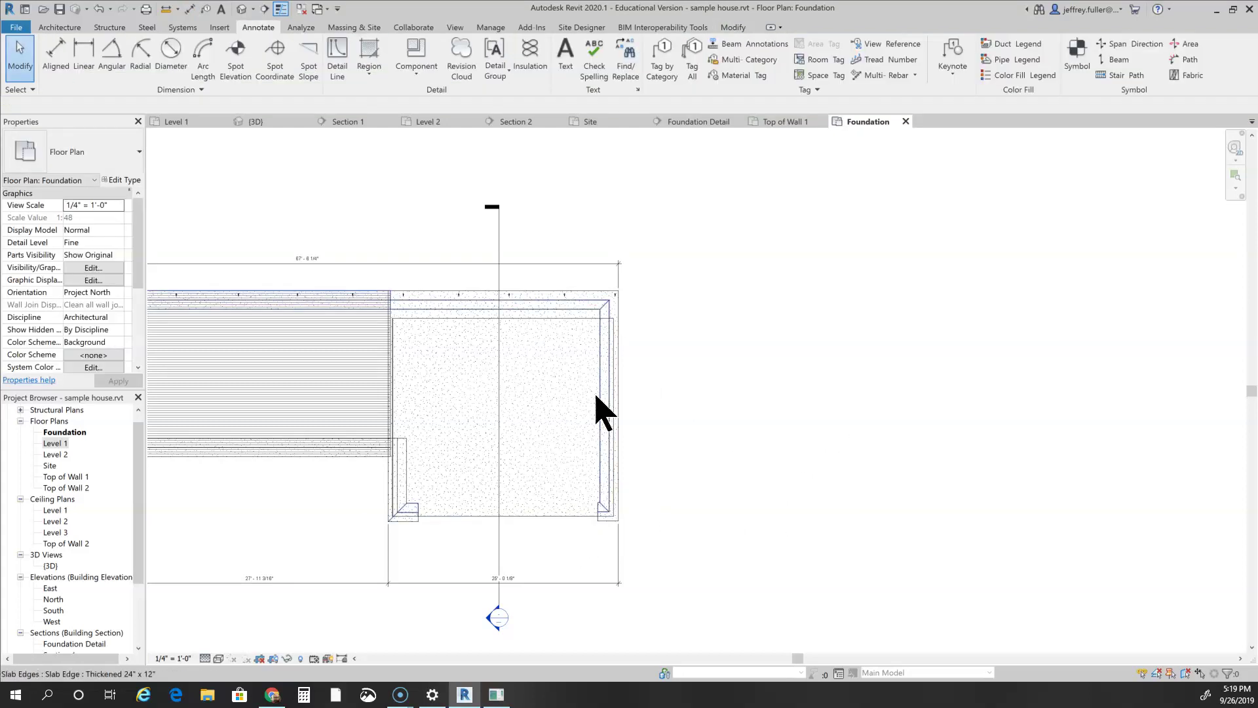
click(56, 54)
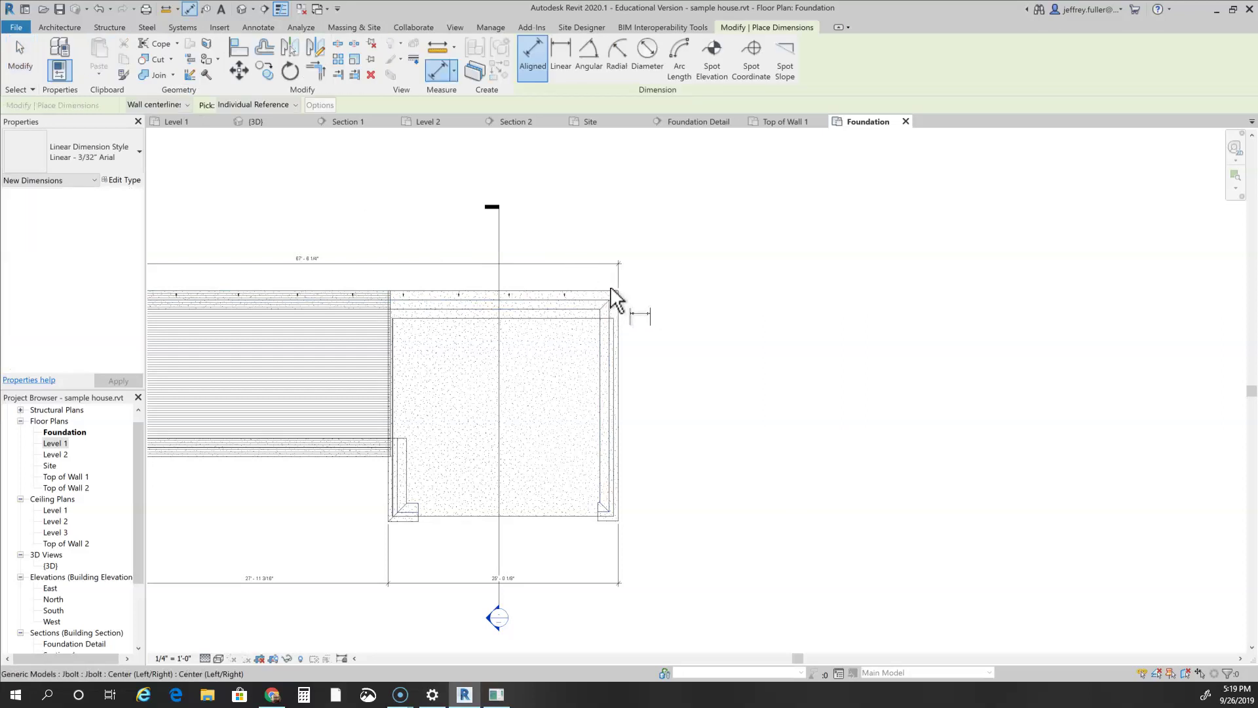
click(599, 288)
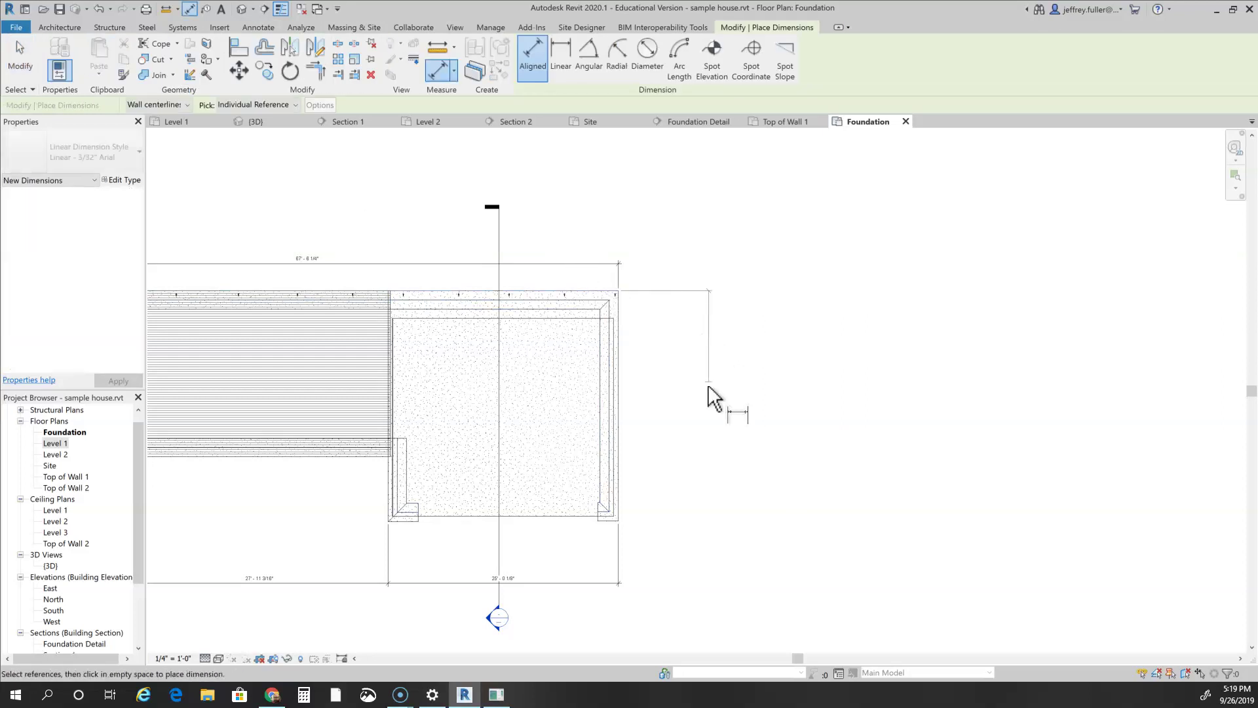
click(609, 523)
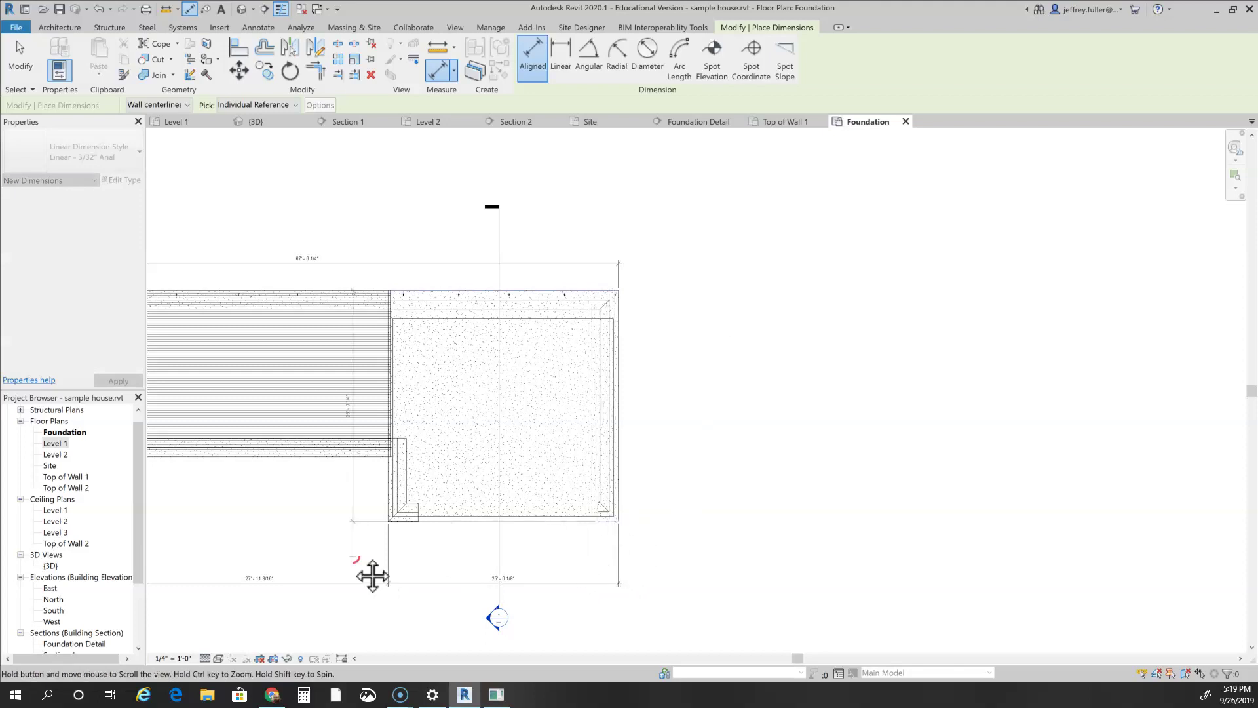
middle_drag(373, 575, 682, 539)
click(445, 524)
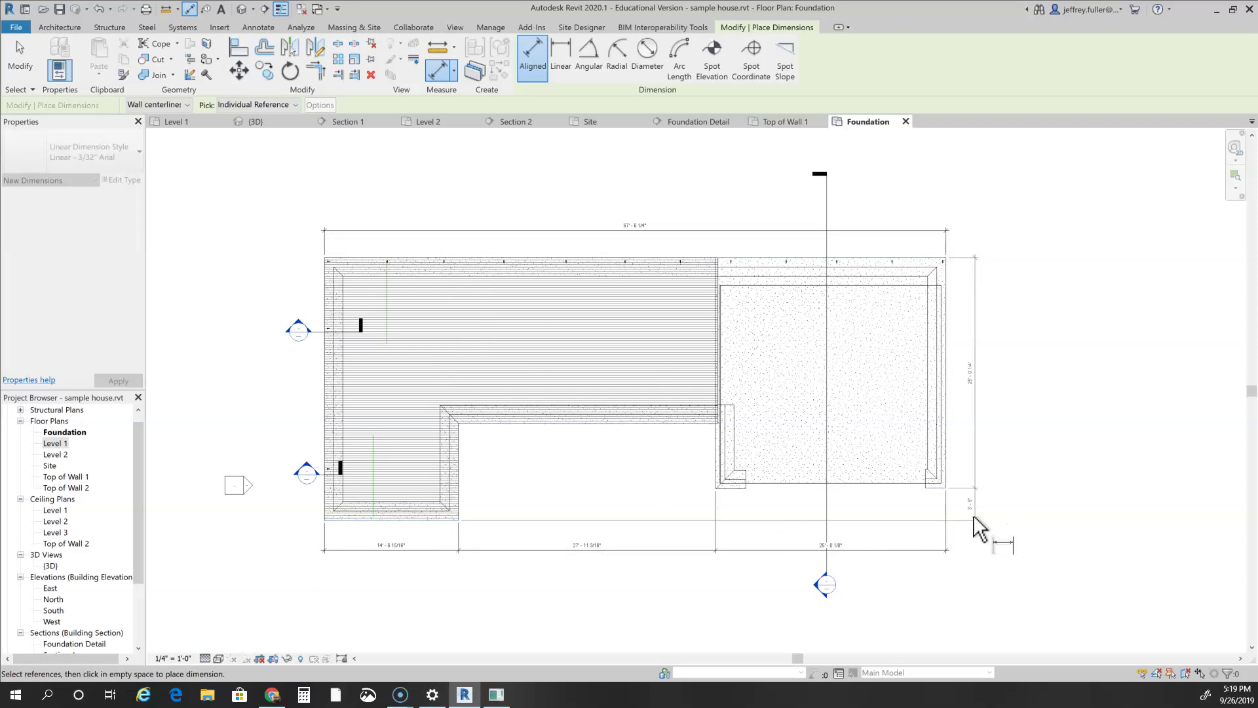
click(975, 522)
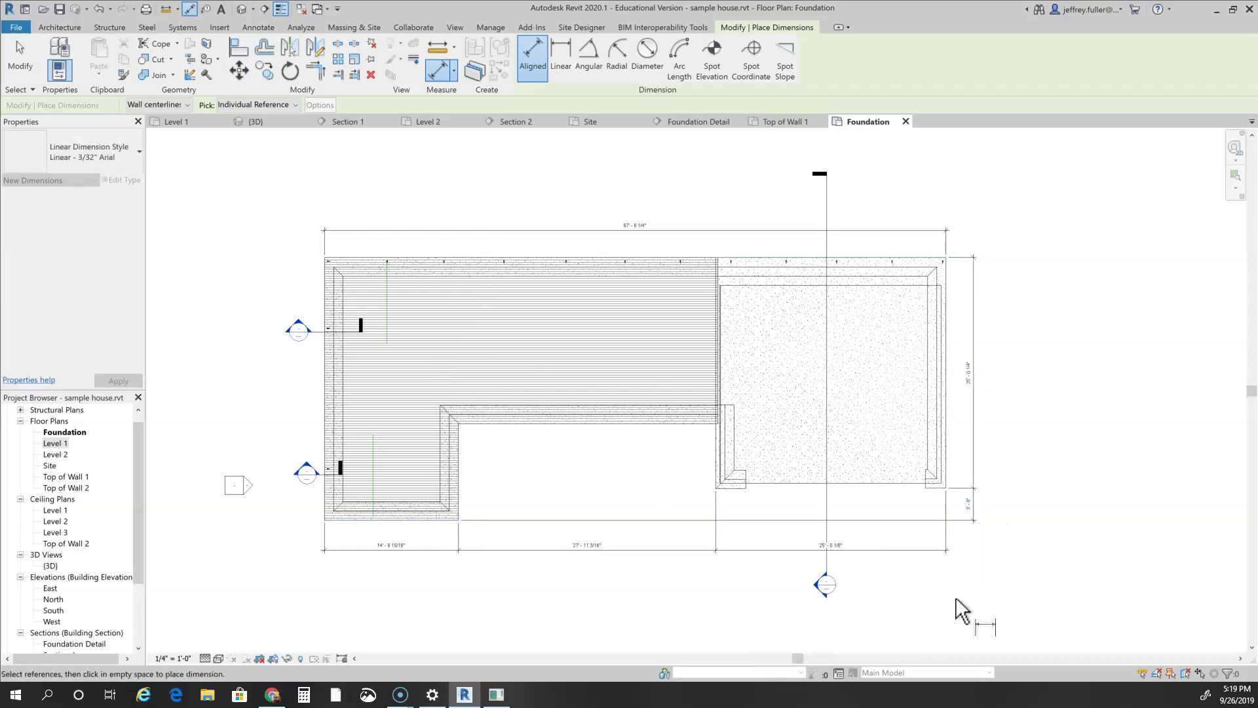
Examine the foundation plan's perimeter dimensions, J-bolts and slab edges, ending the dimension command along the way.
middle_drag(975, 594, 749, 587)
scroll(749, 587, down, 2)
middle_drag(828, 599, 827, 577)
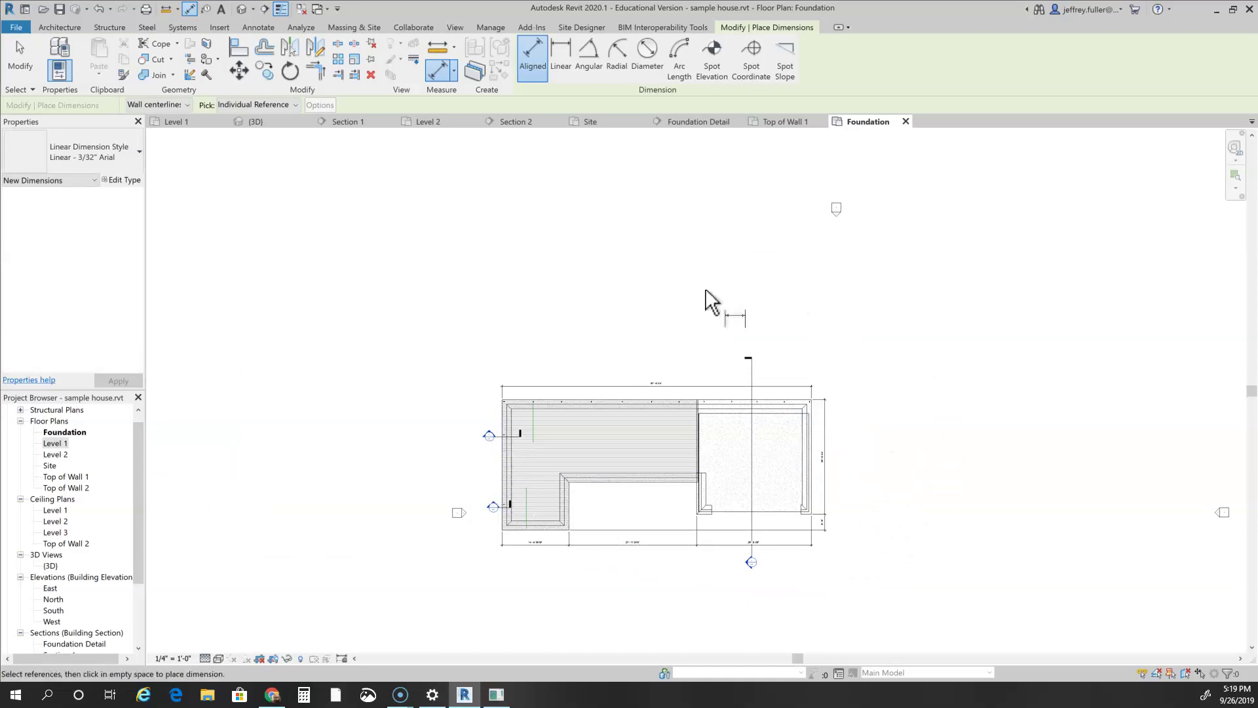
scroll(678, 587, up, 2)
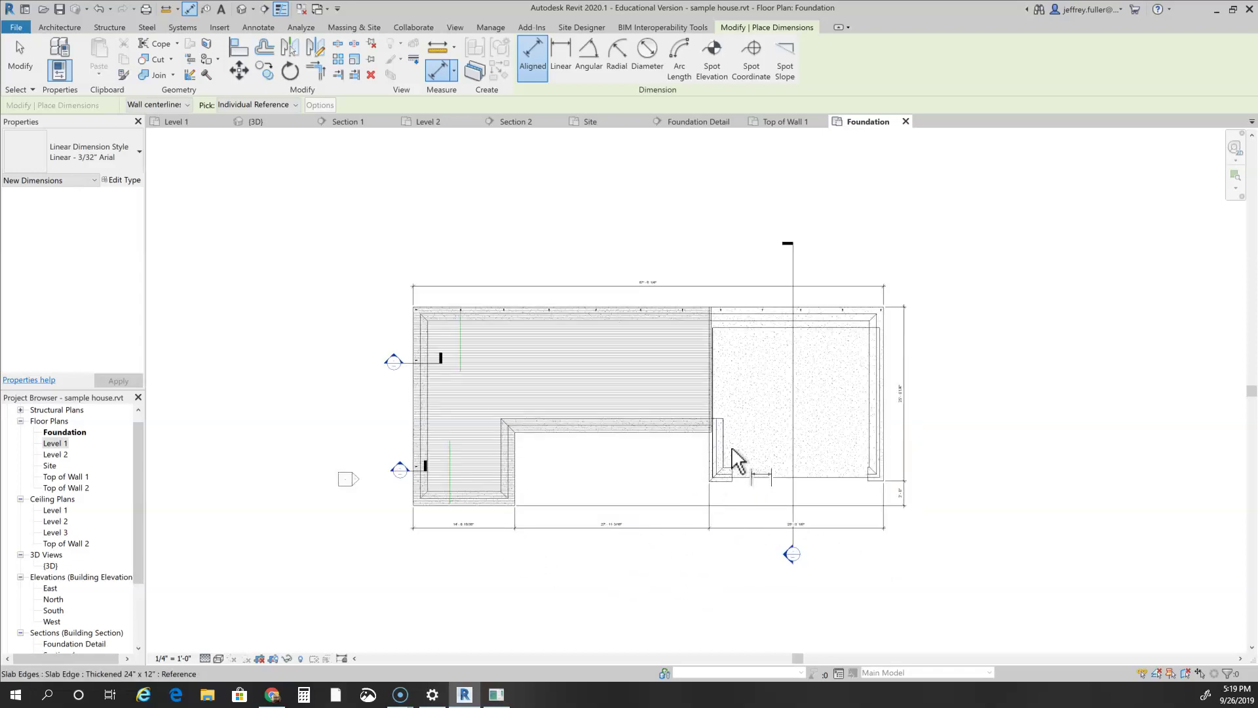
scroll(396, 655, down, 3)
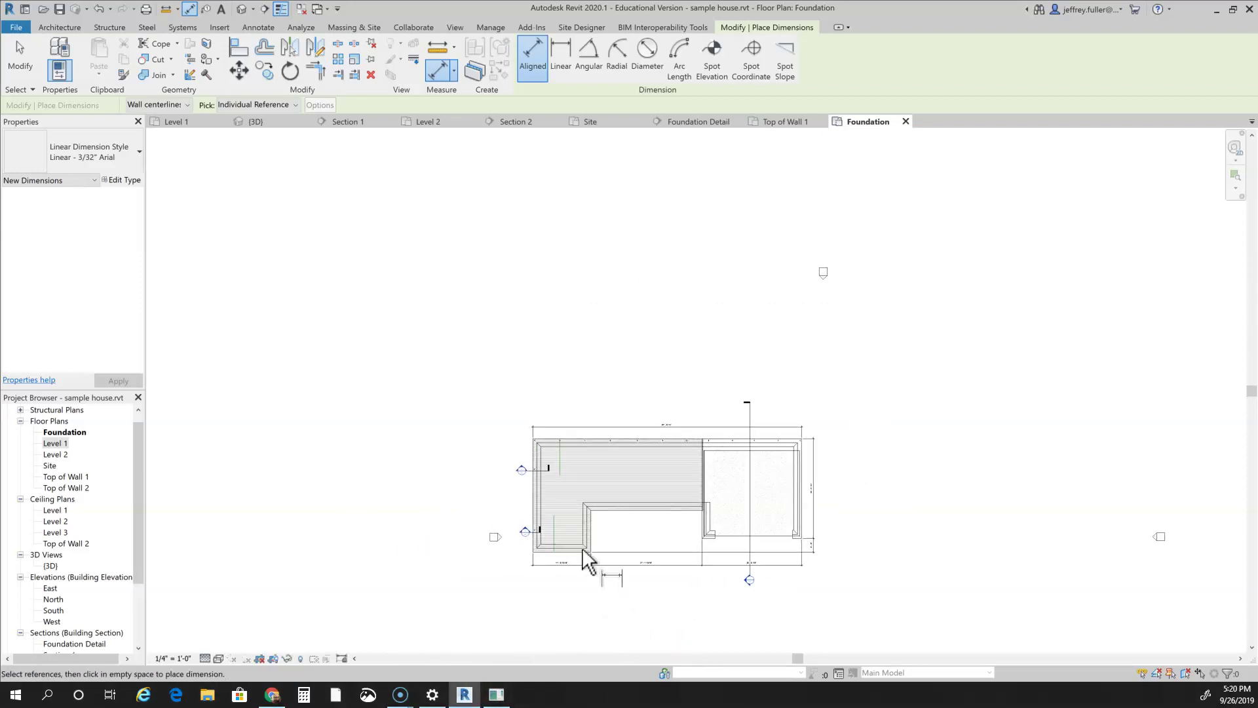
scroll(617, 481, up, 3)
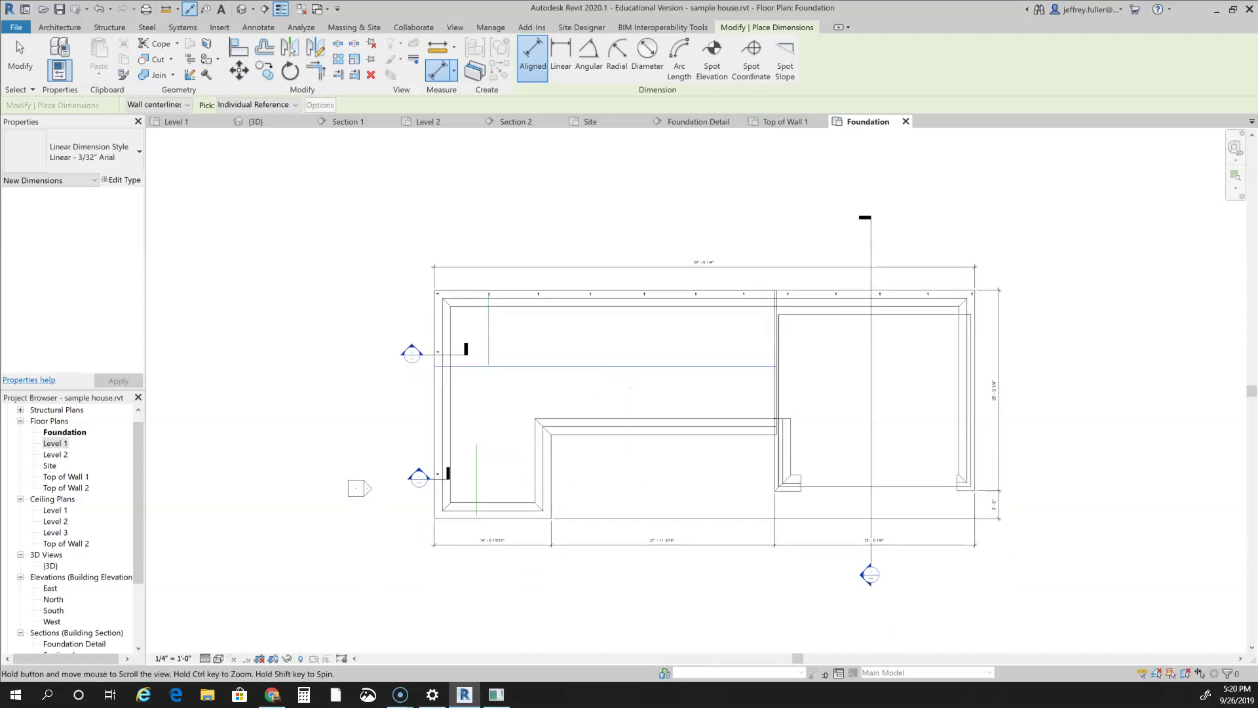
scroll(592, 282, up, 3)
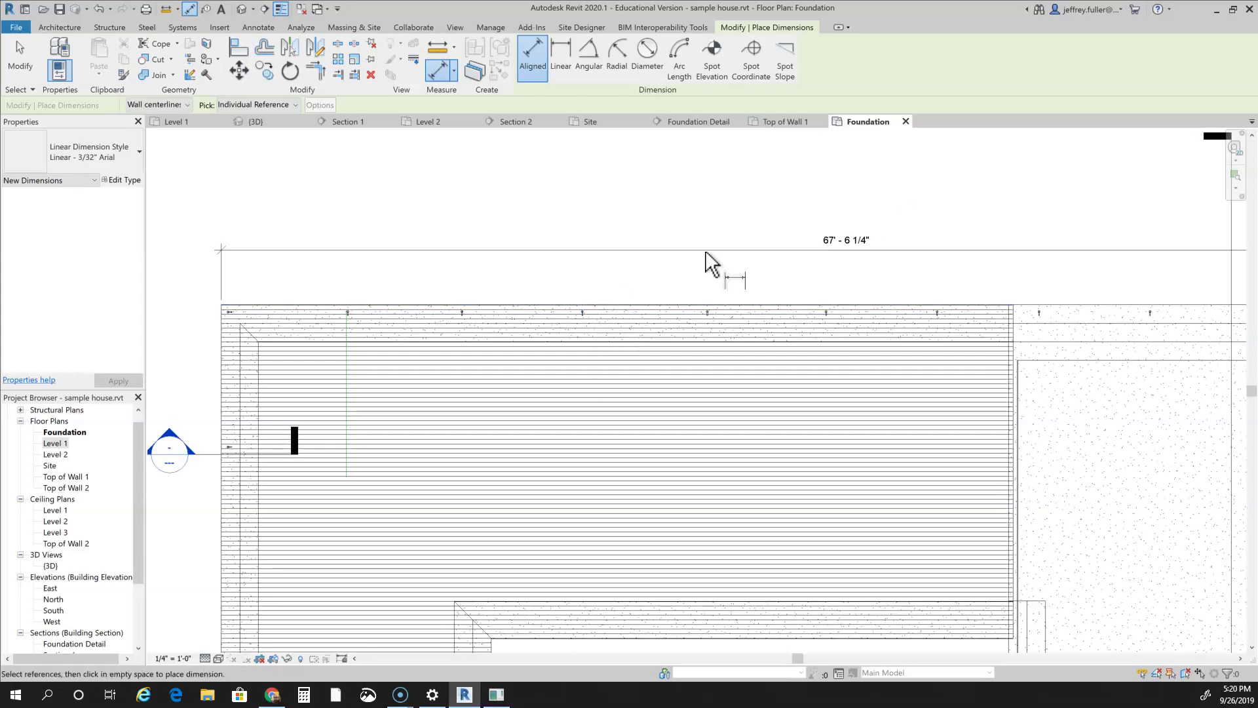
scroll(587, 324, down, 3)
key(Escape)
mouse_move(599, 317)
middle_down()
mouse_move(561, 236)
mouse_move(556, 168)
middle_up()
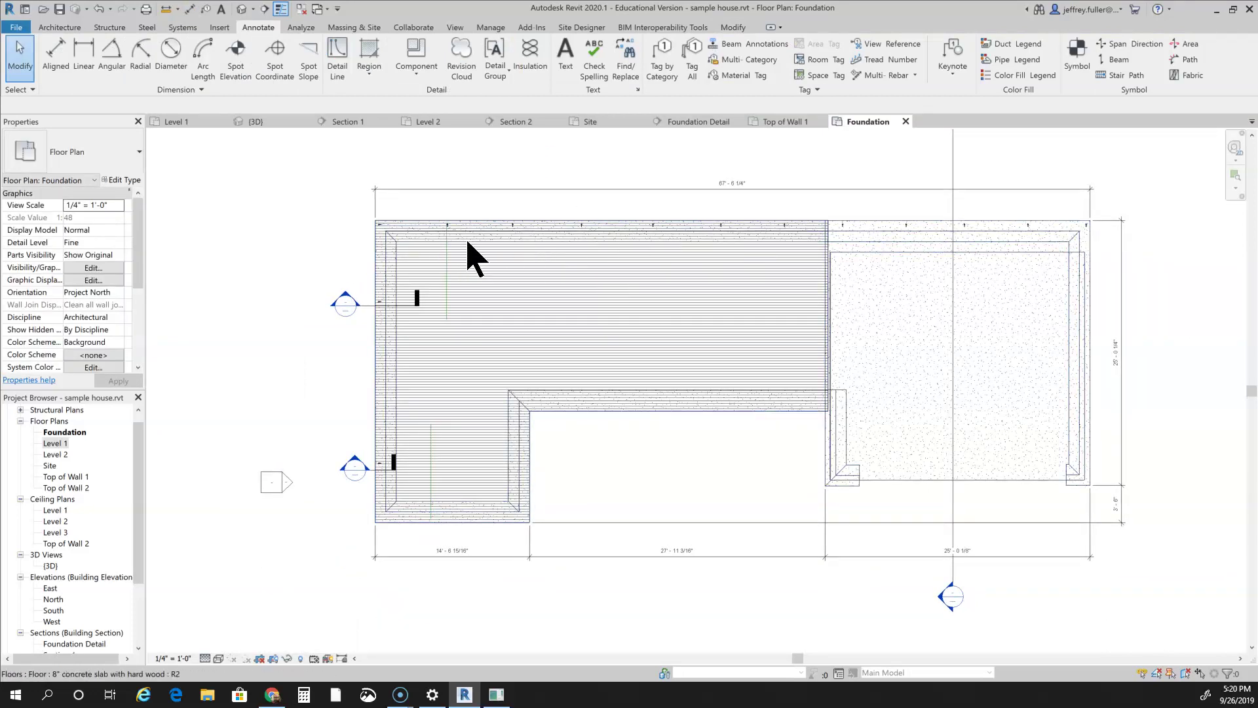
middle_drag(305, 236, 247, 267)
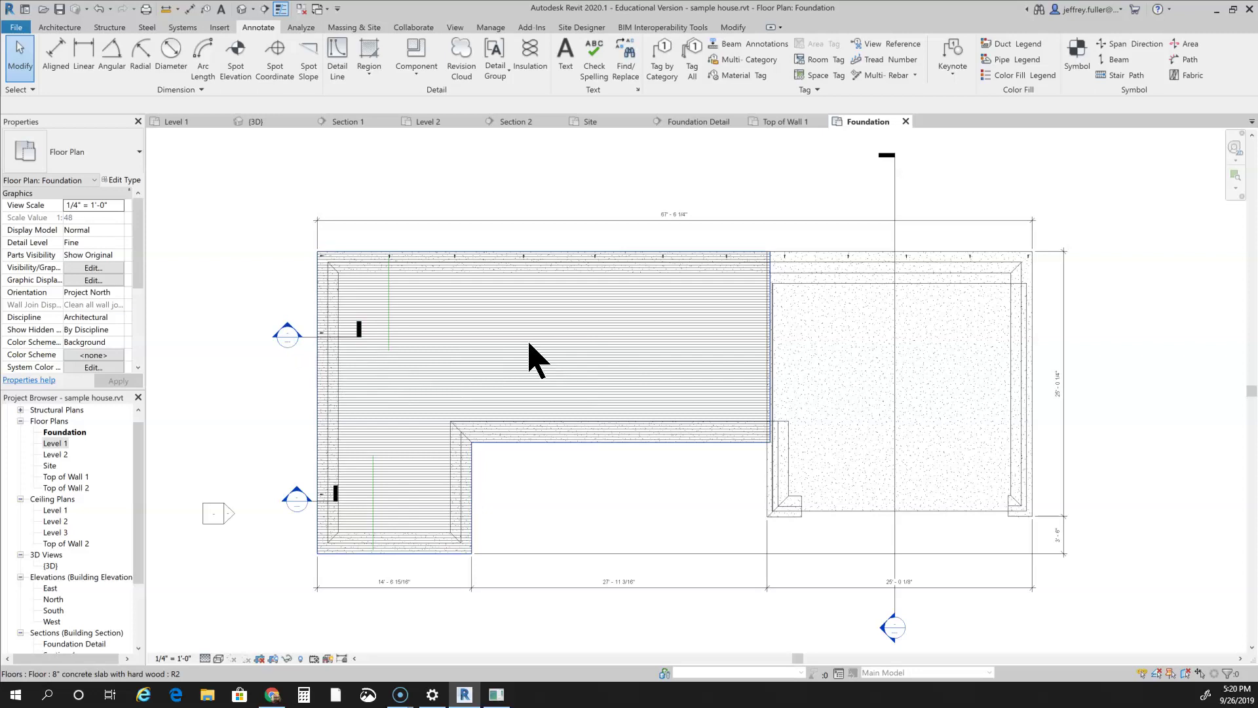
middle_drag(490, 395, 576, 348)
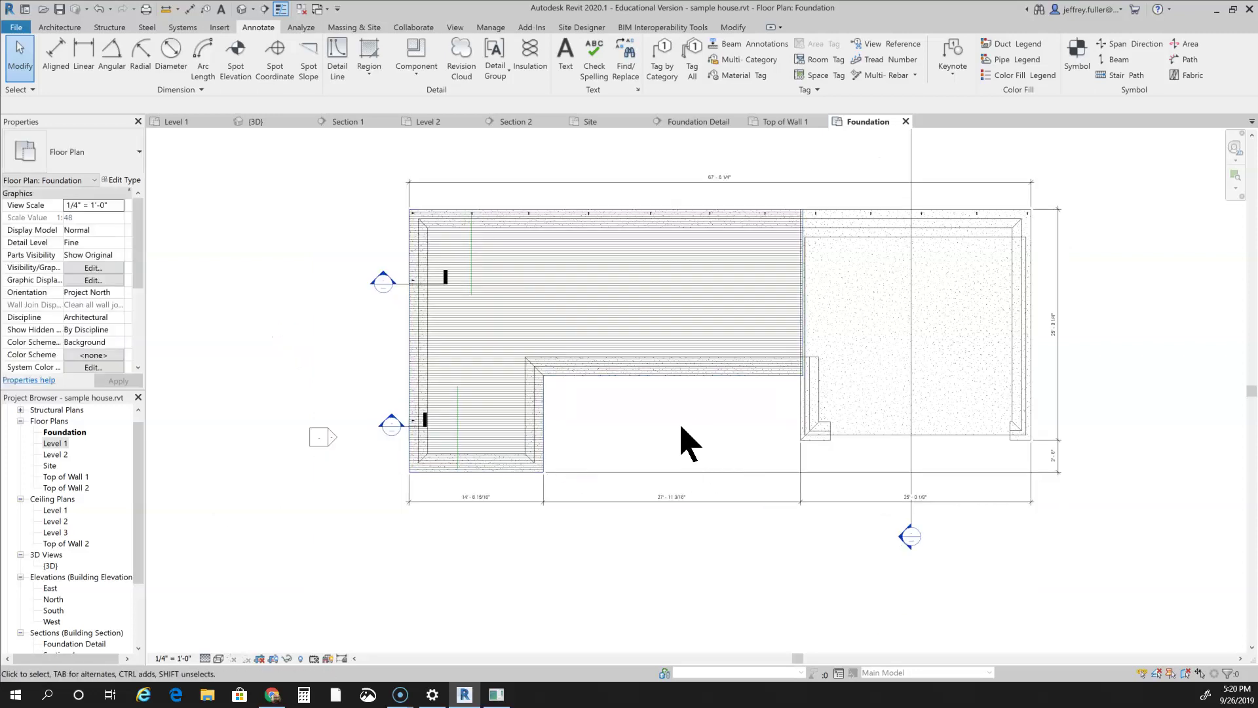
middle_drag(731, 449, 641, 447)
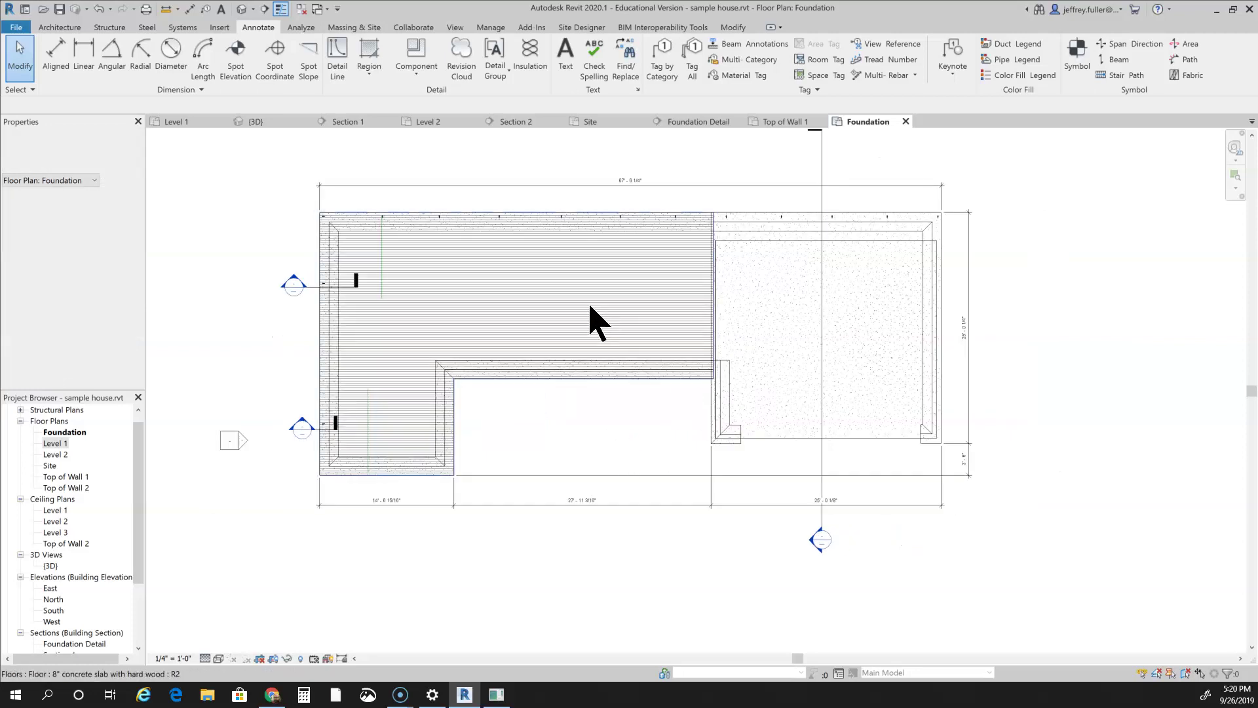
middle_drag(493, 432, 657, 478)
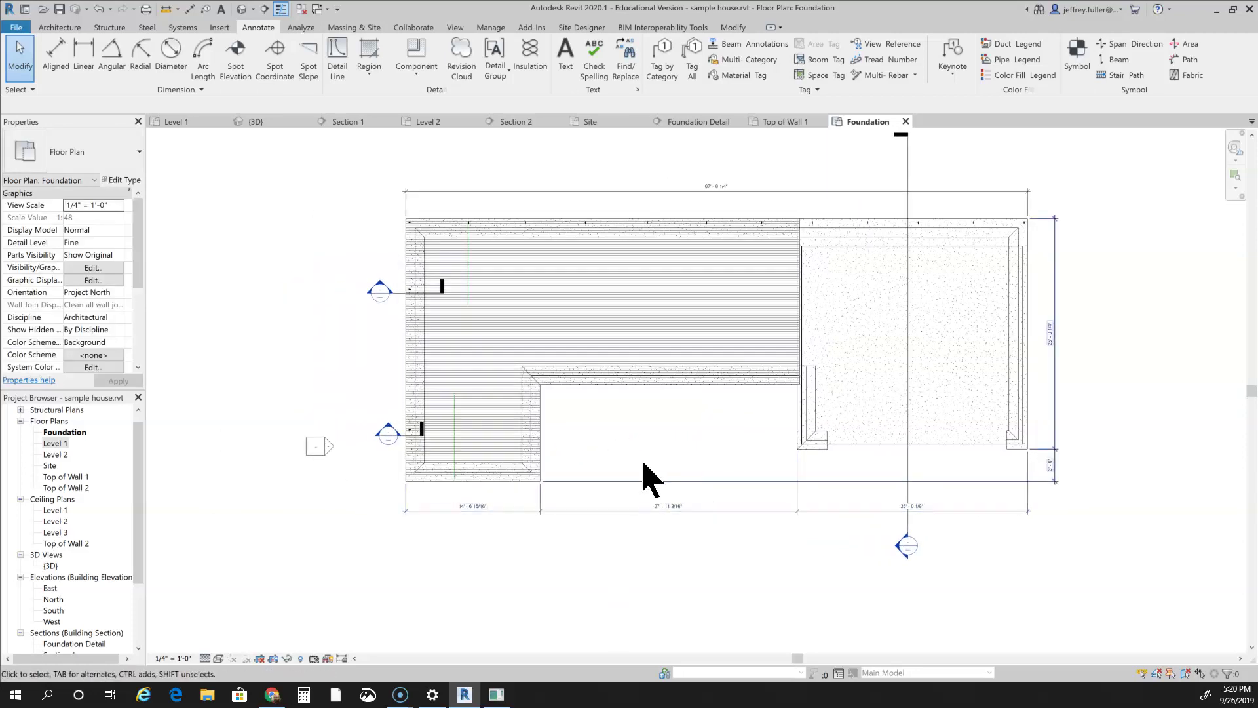